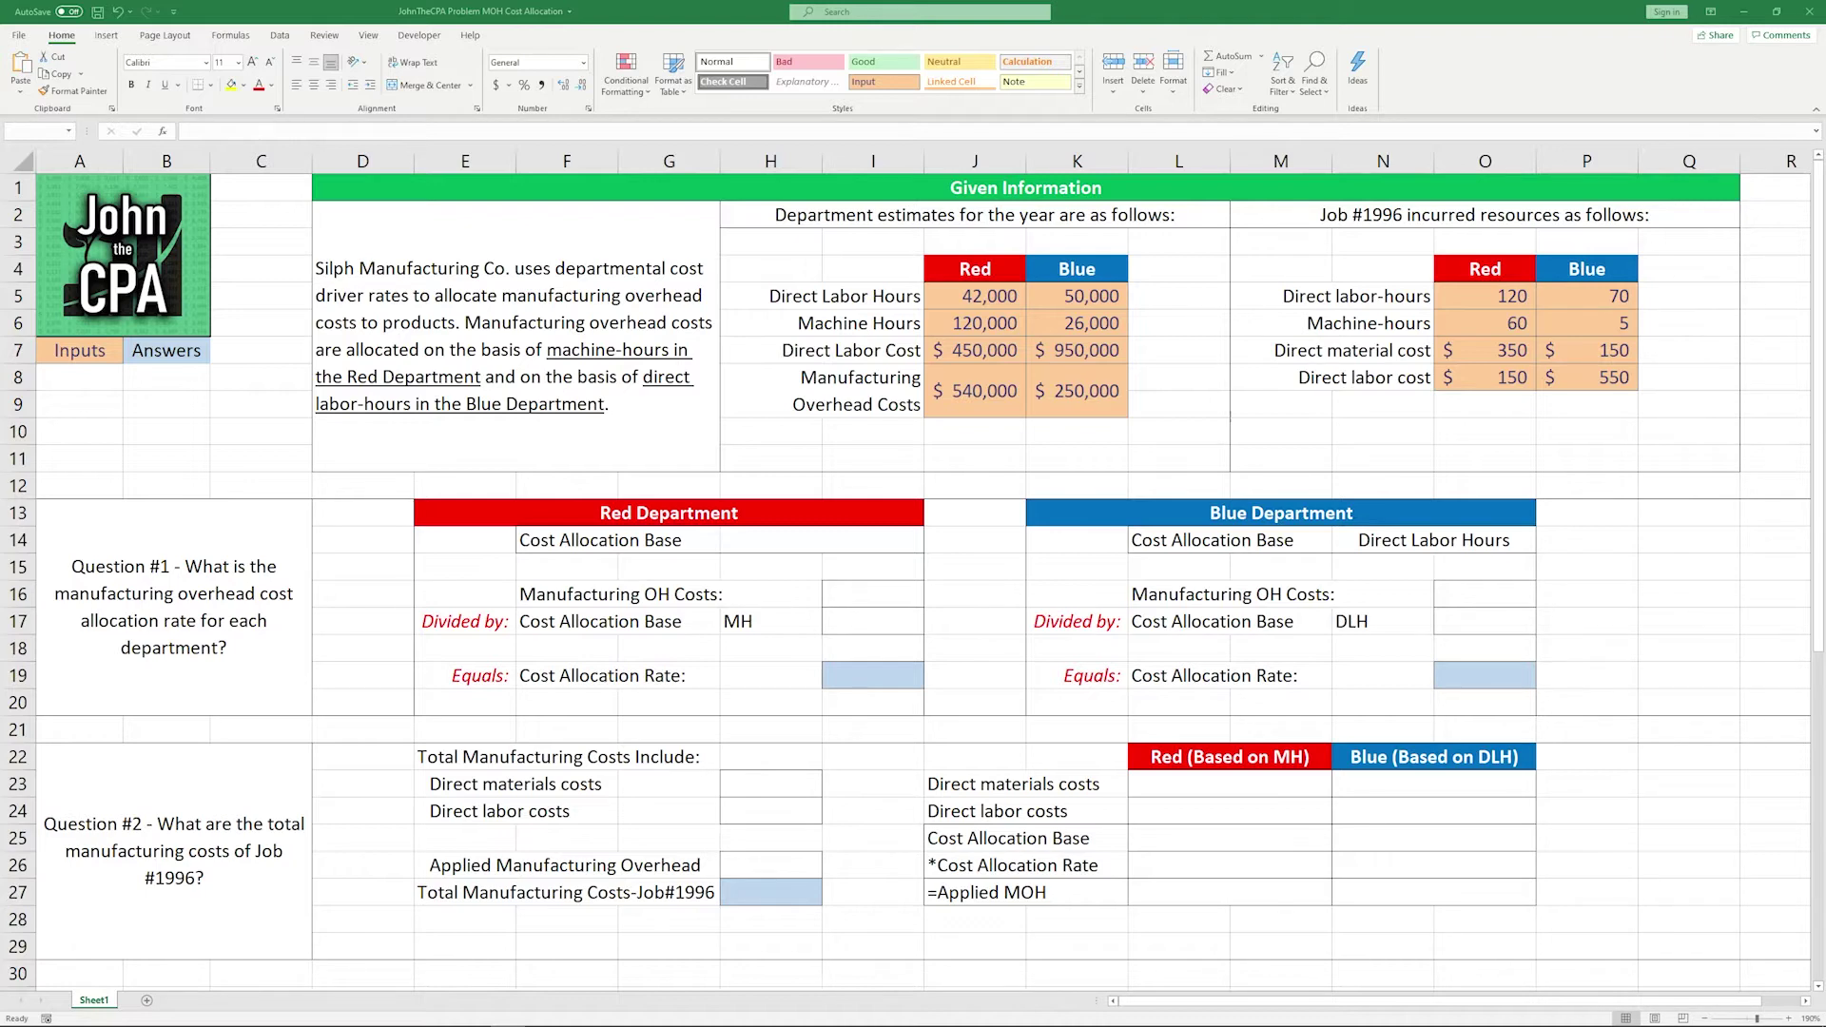
Review the problem, highlighting the departmental estimates and the Job #1996 resource figures
click(515, 335)
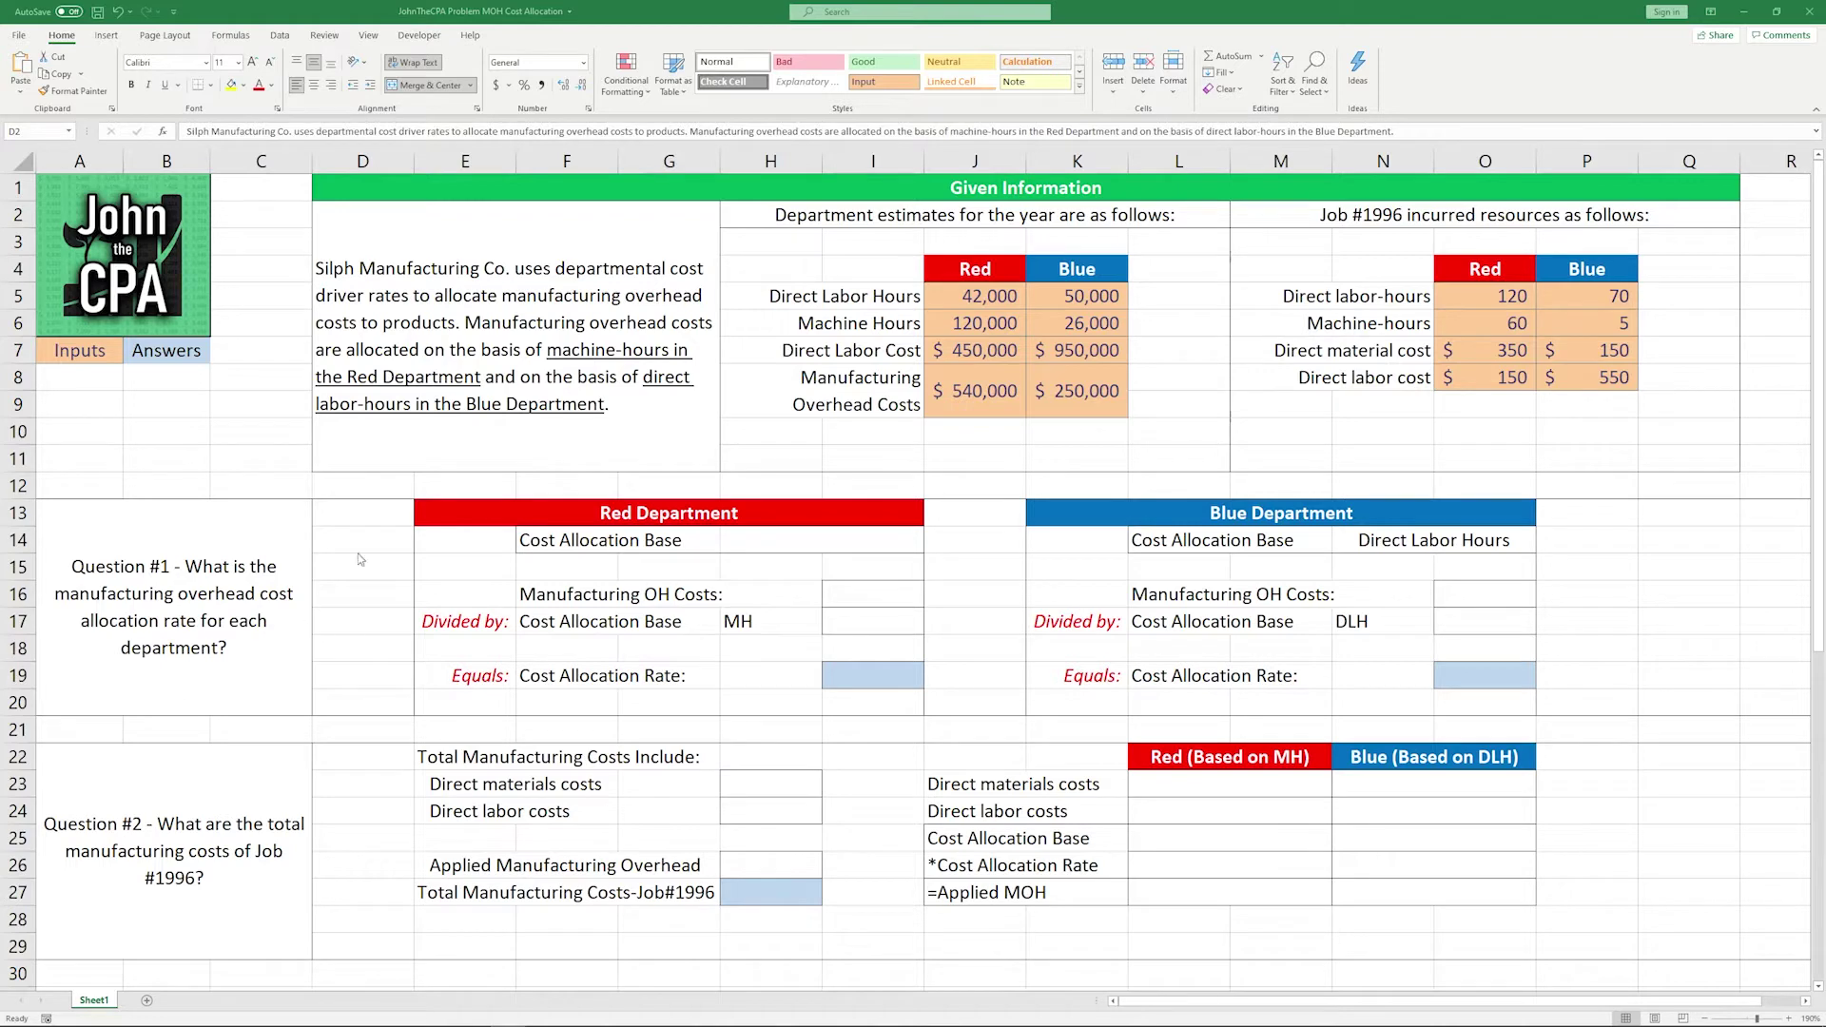
mouse_move(766, 219)
mouse_down()
mouse_move(932, 276)
mouse_move(1065, 459)
mouse_move(1009, 445)
mouse_up()
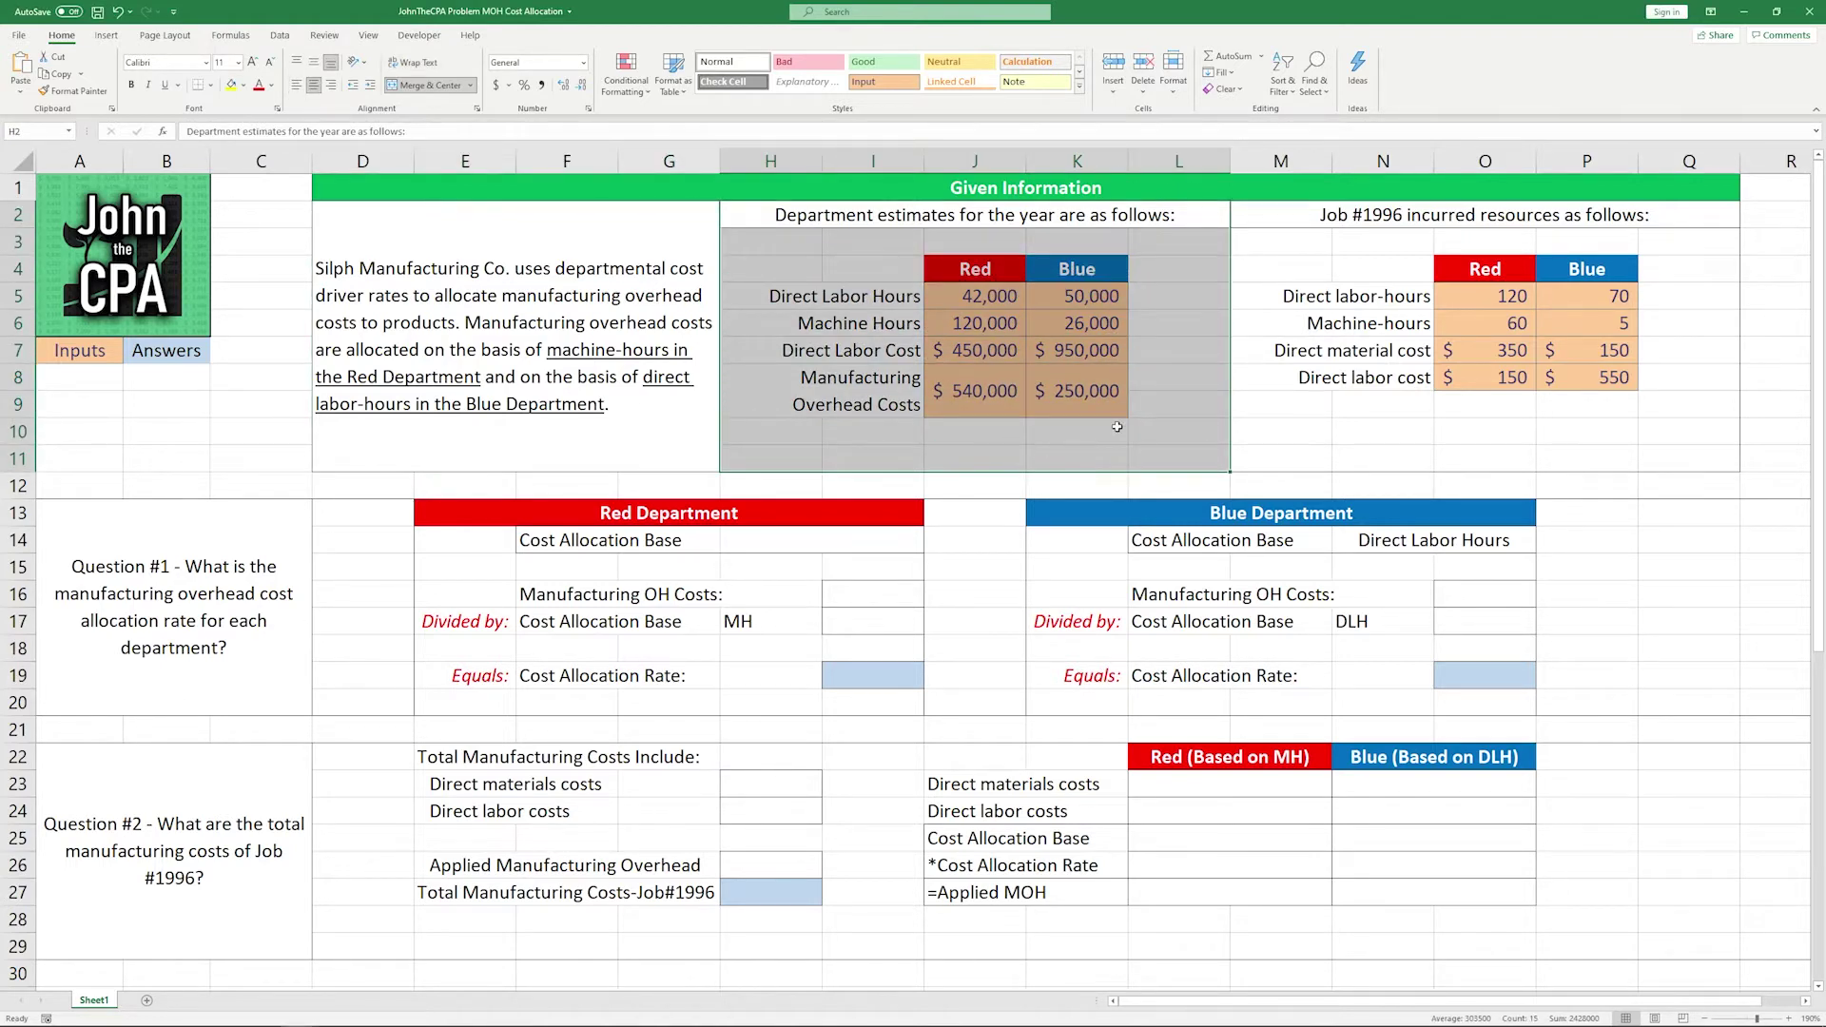
click(1174, 270)
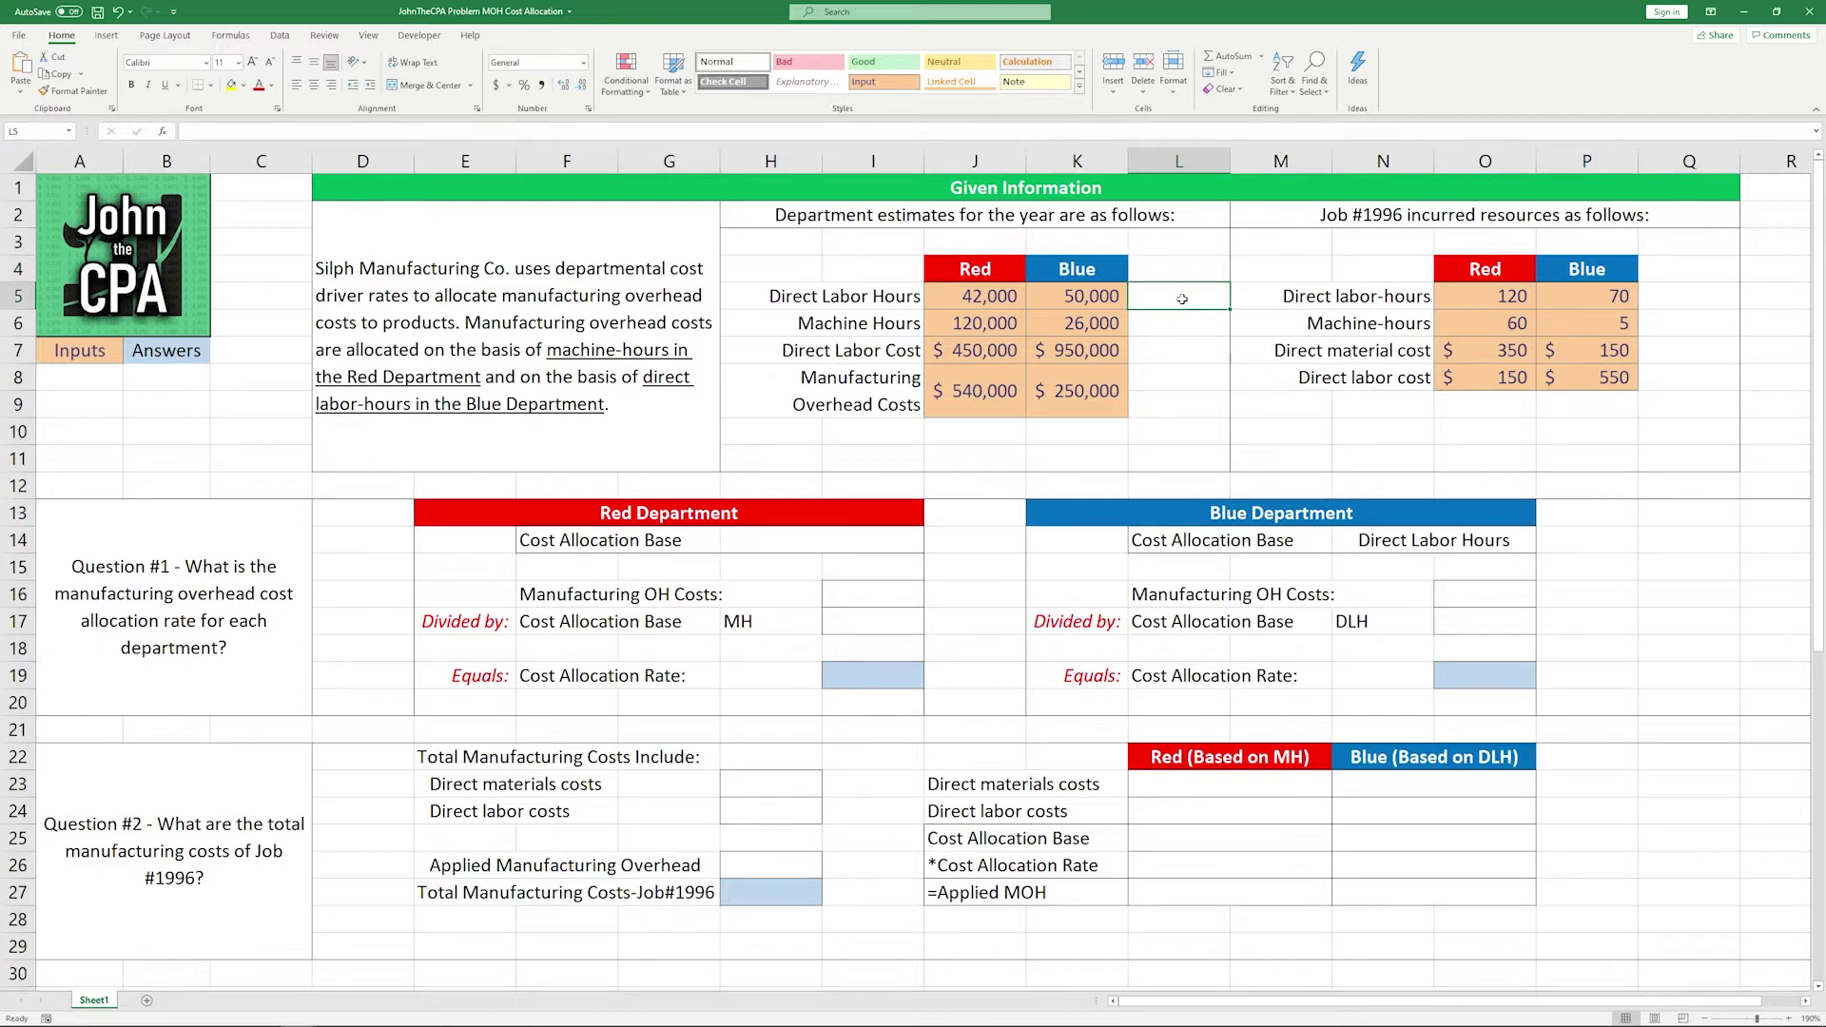
mouse_move(1263, 215)
mouse_down()
mouse_move(1521, 433)
mouse_move(1522, 460)
mouse_up()
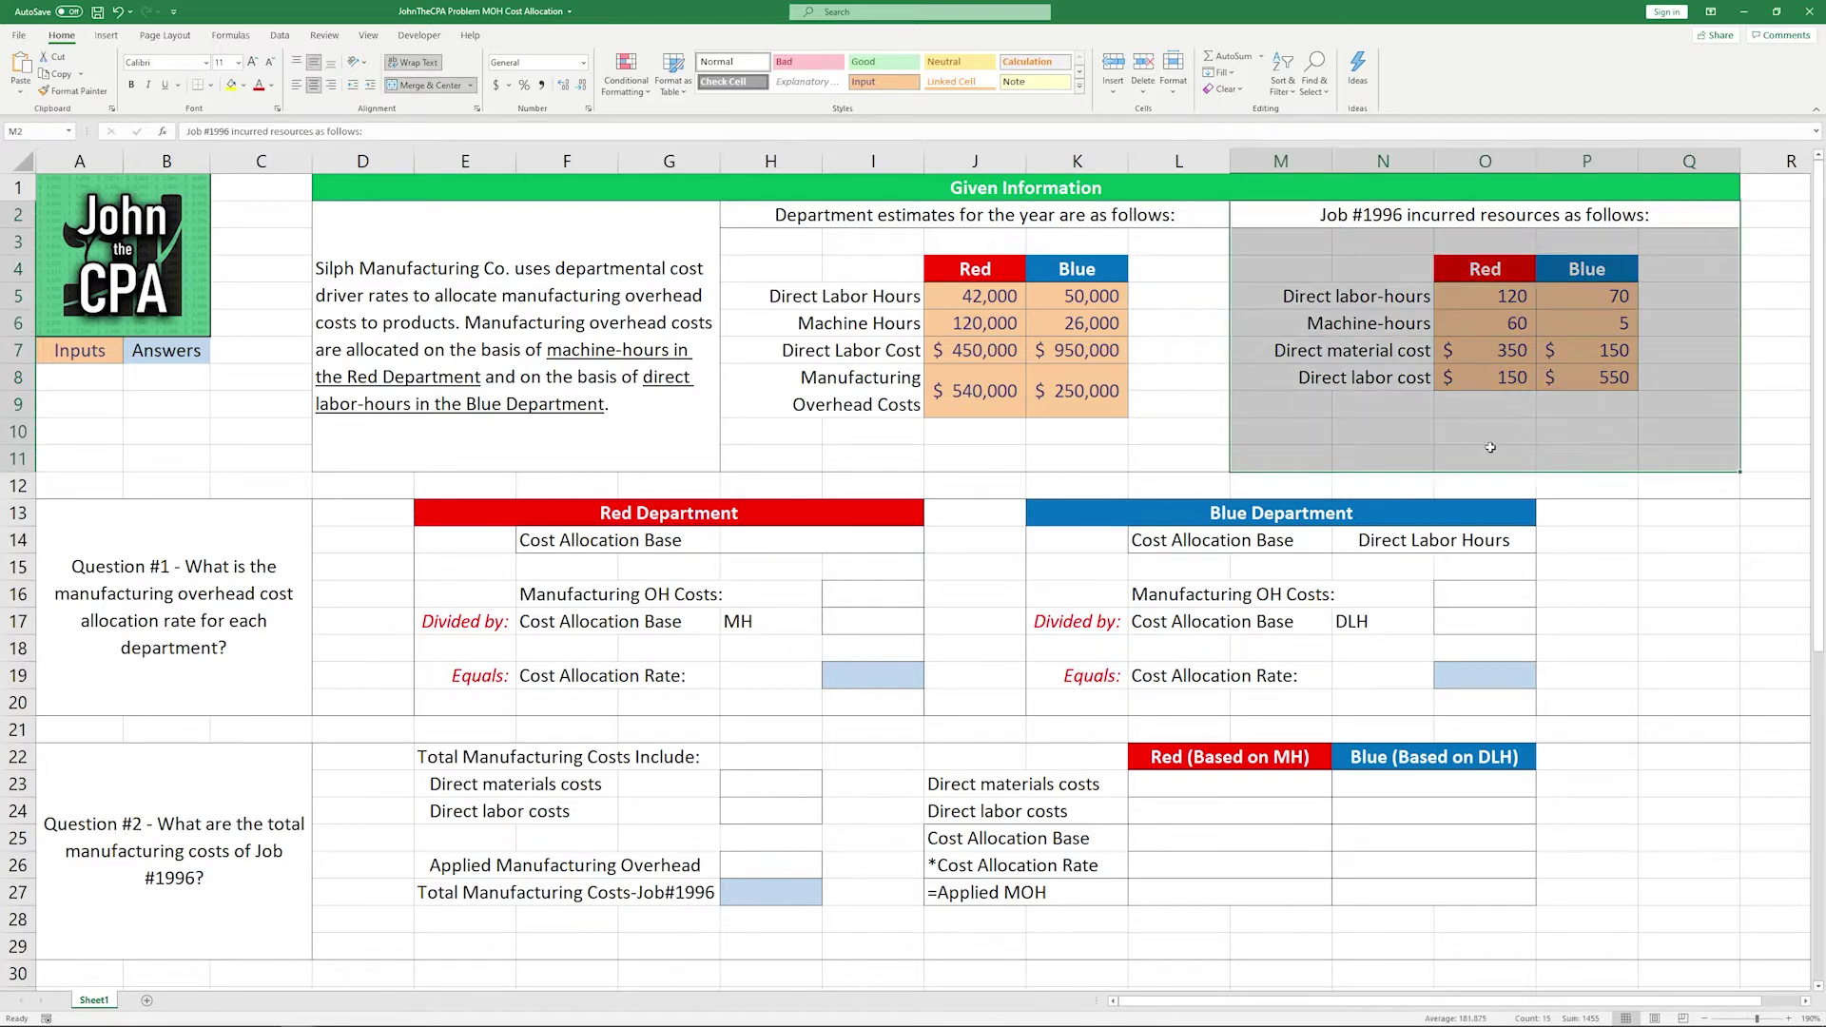
click(1176, 269)
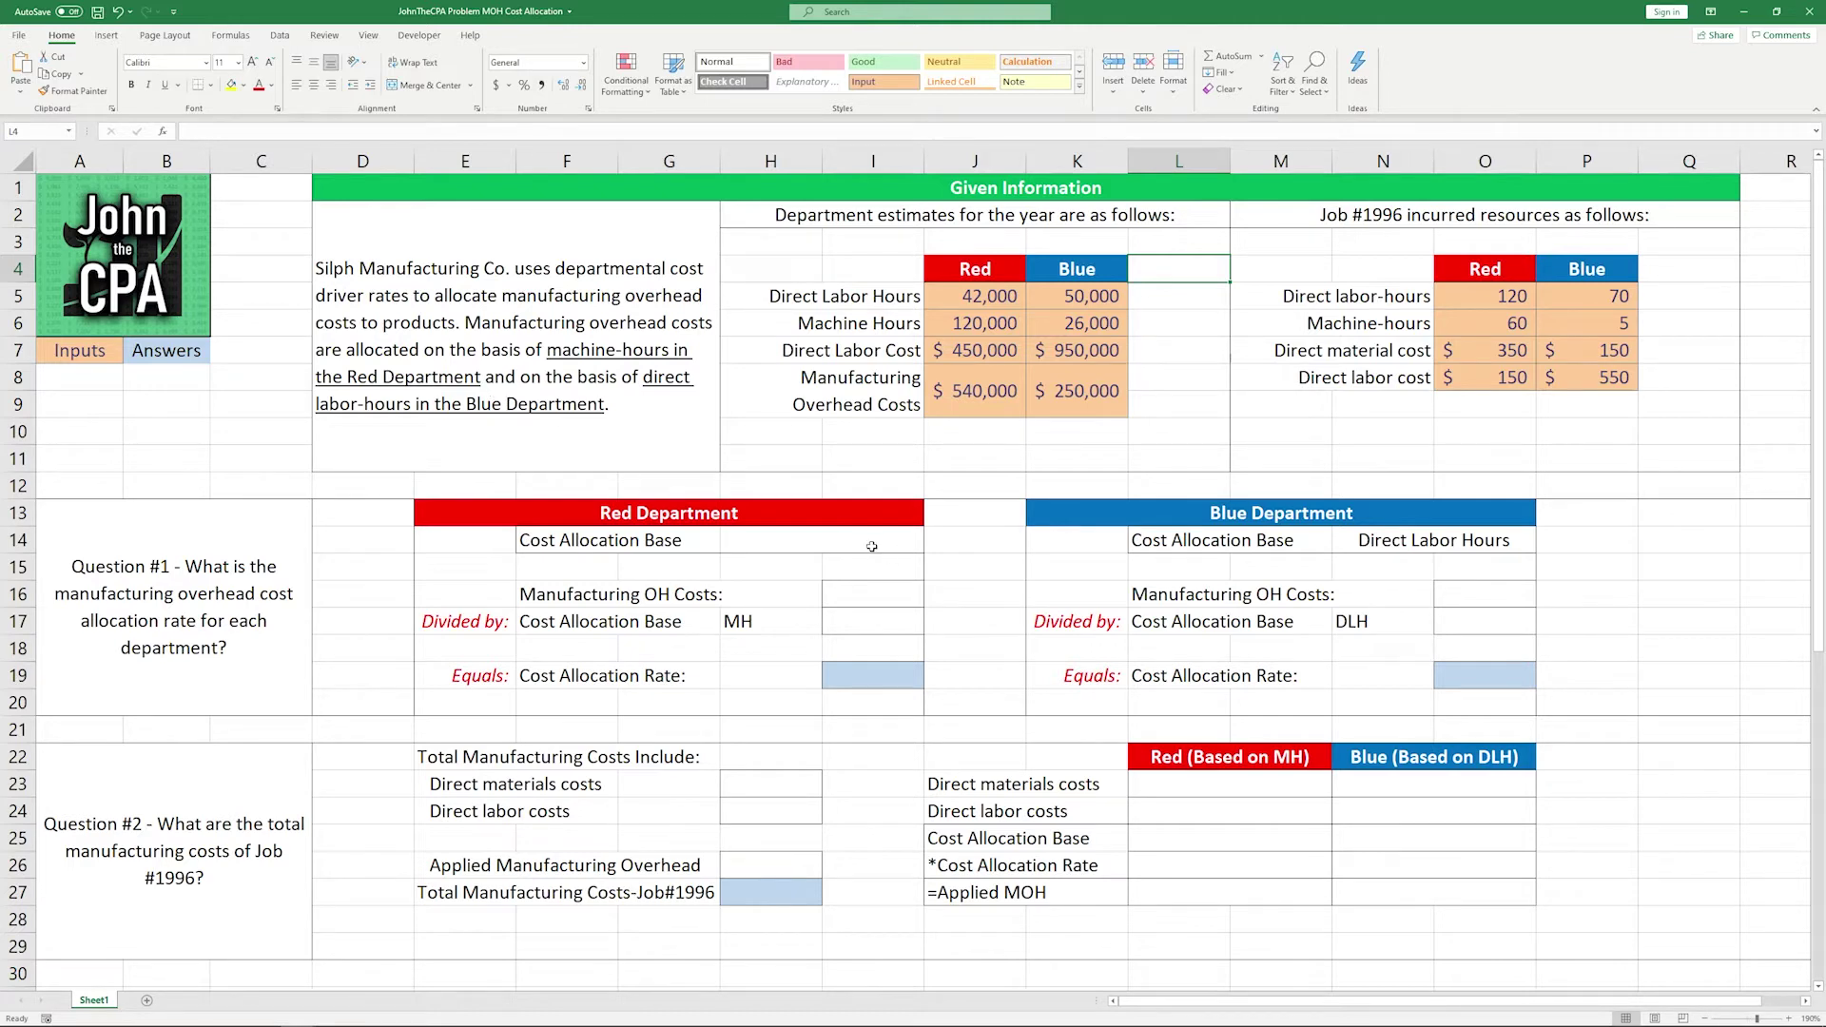
Enter 'Machine hours' in H14 as the Red Department's cost allocation base
click(865, 542)
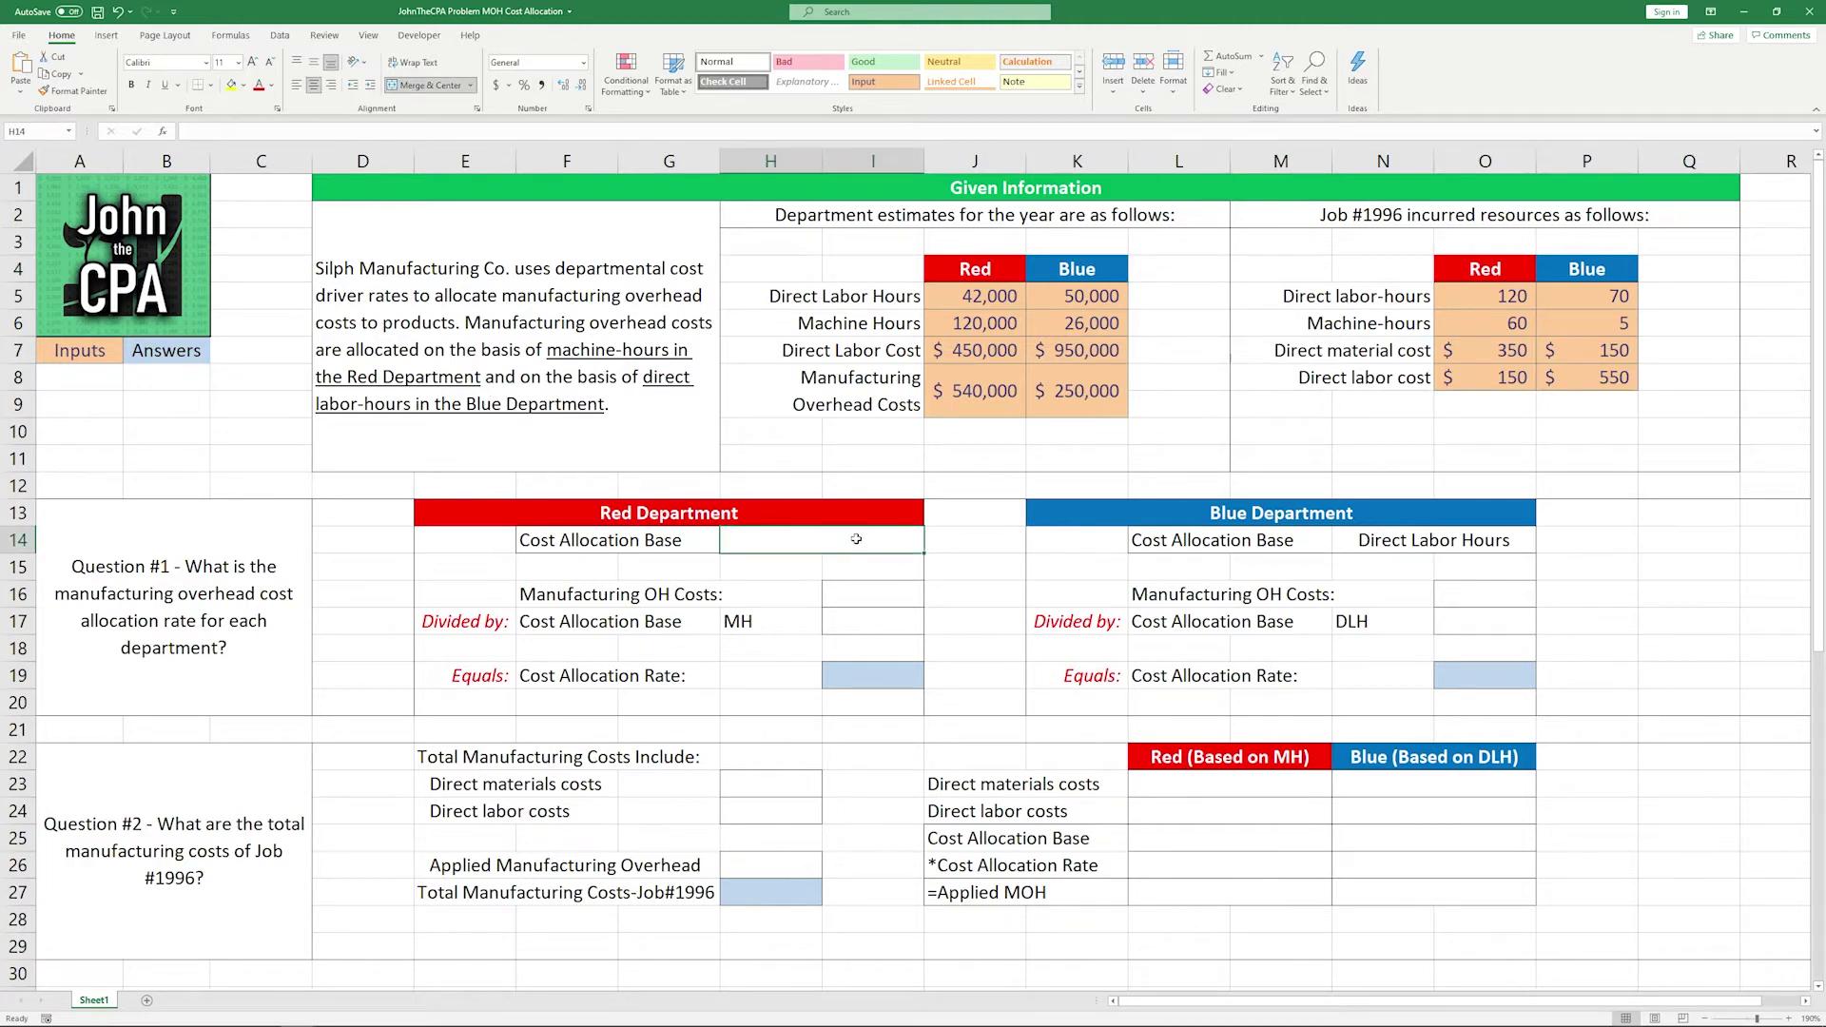
text(MAchiner)
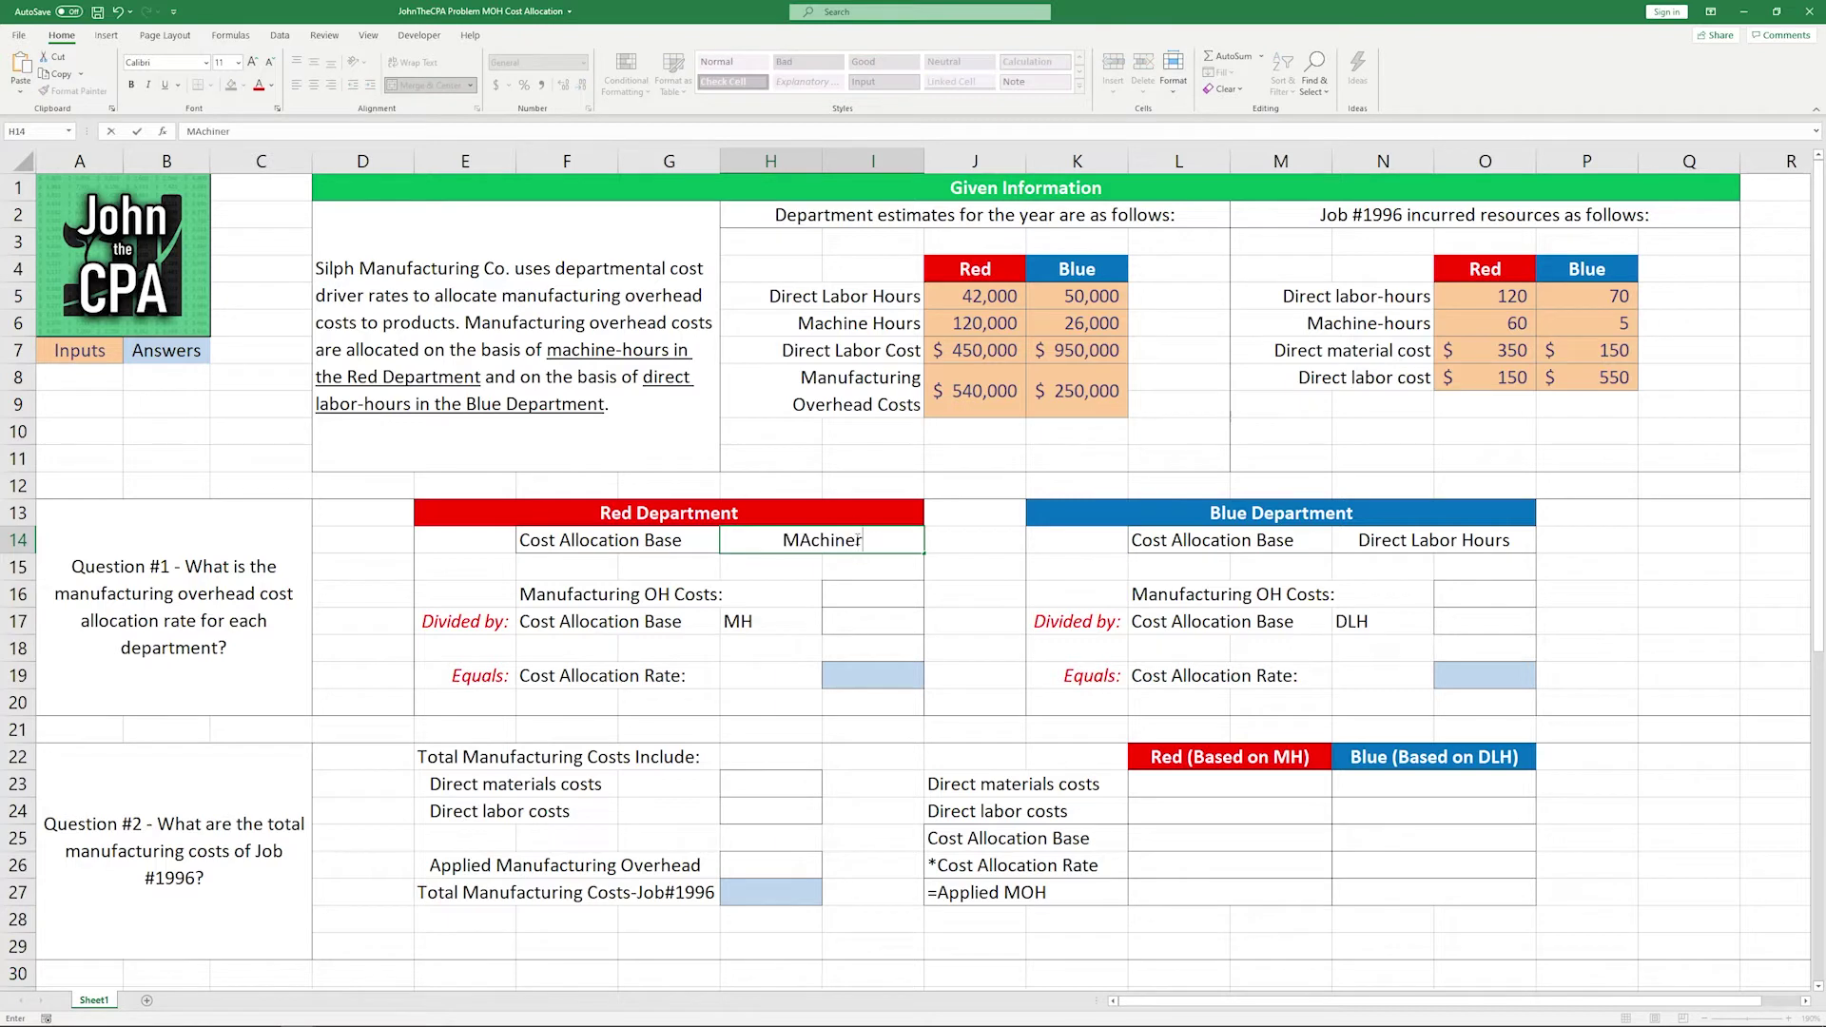
key(BackSpace)
text(hours)
key(Return)
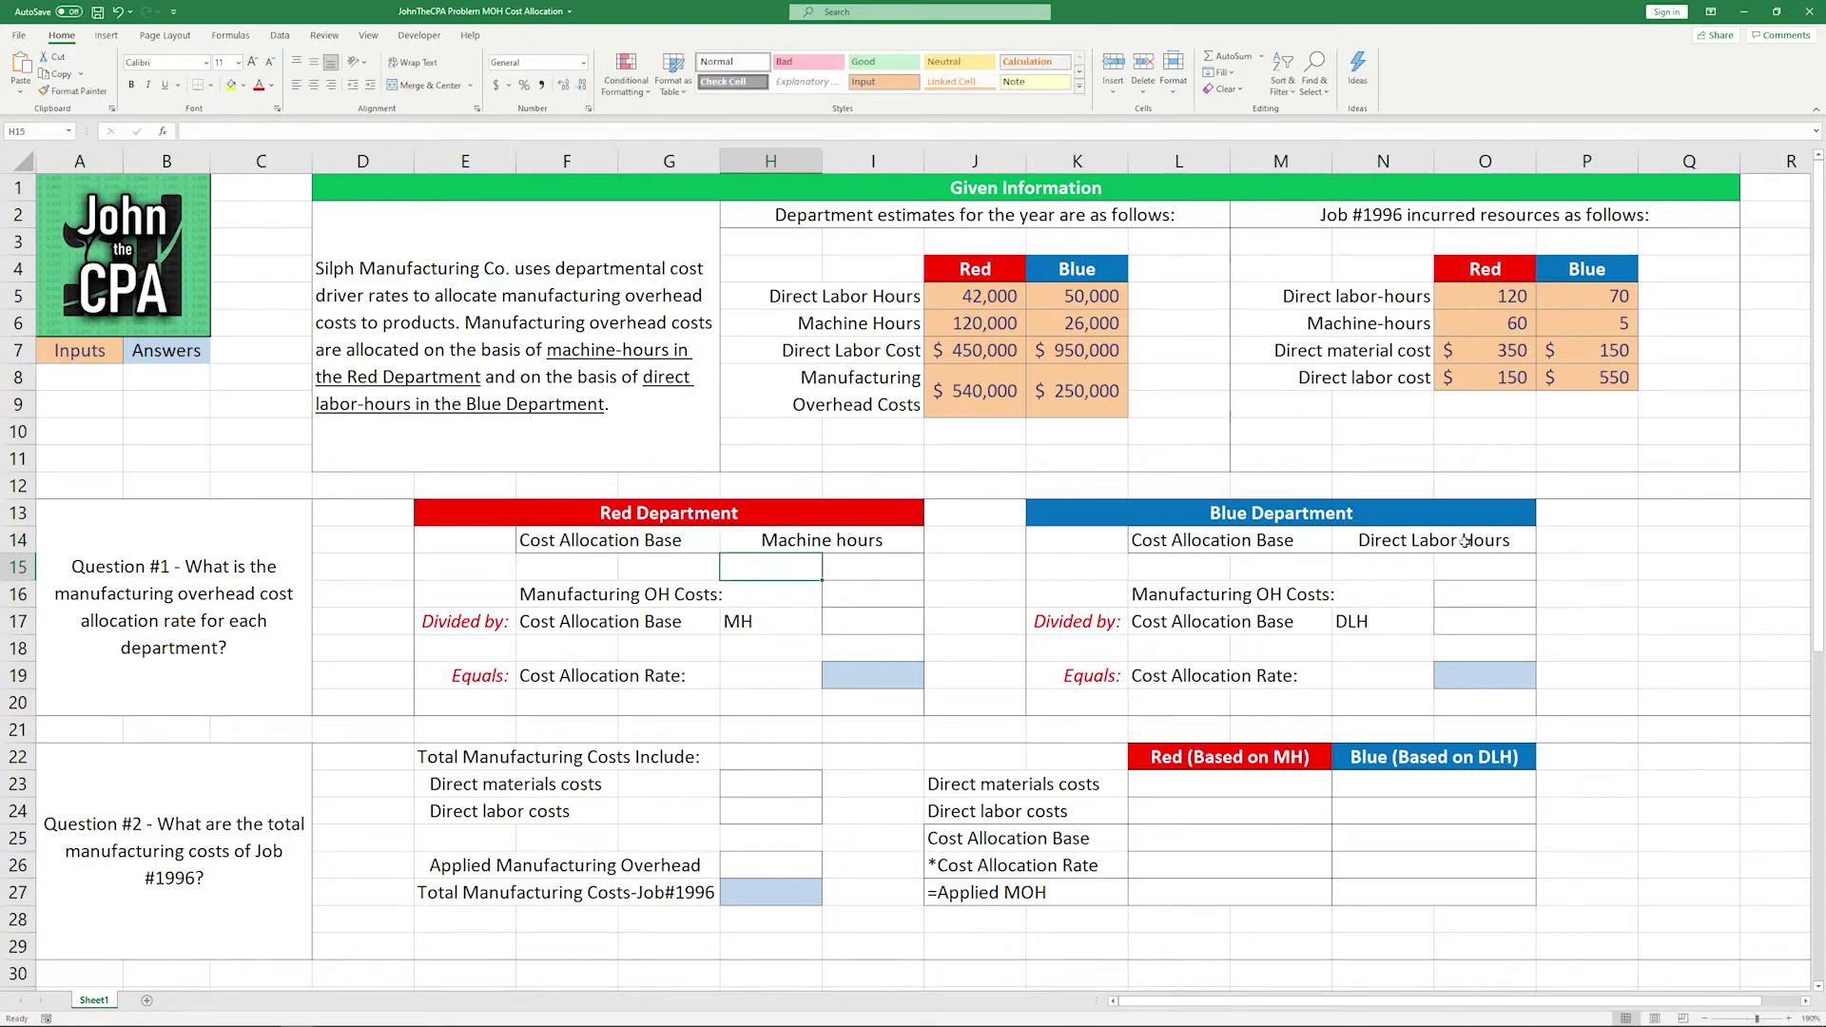
click(1464, 542)
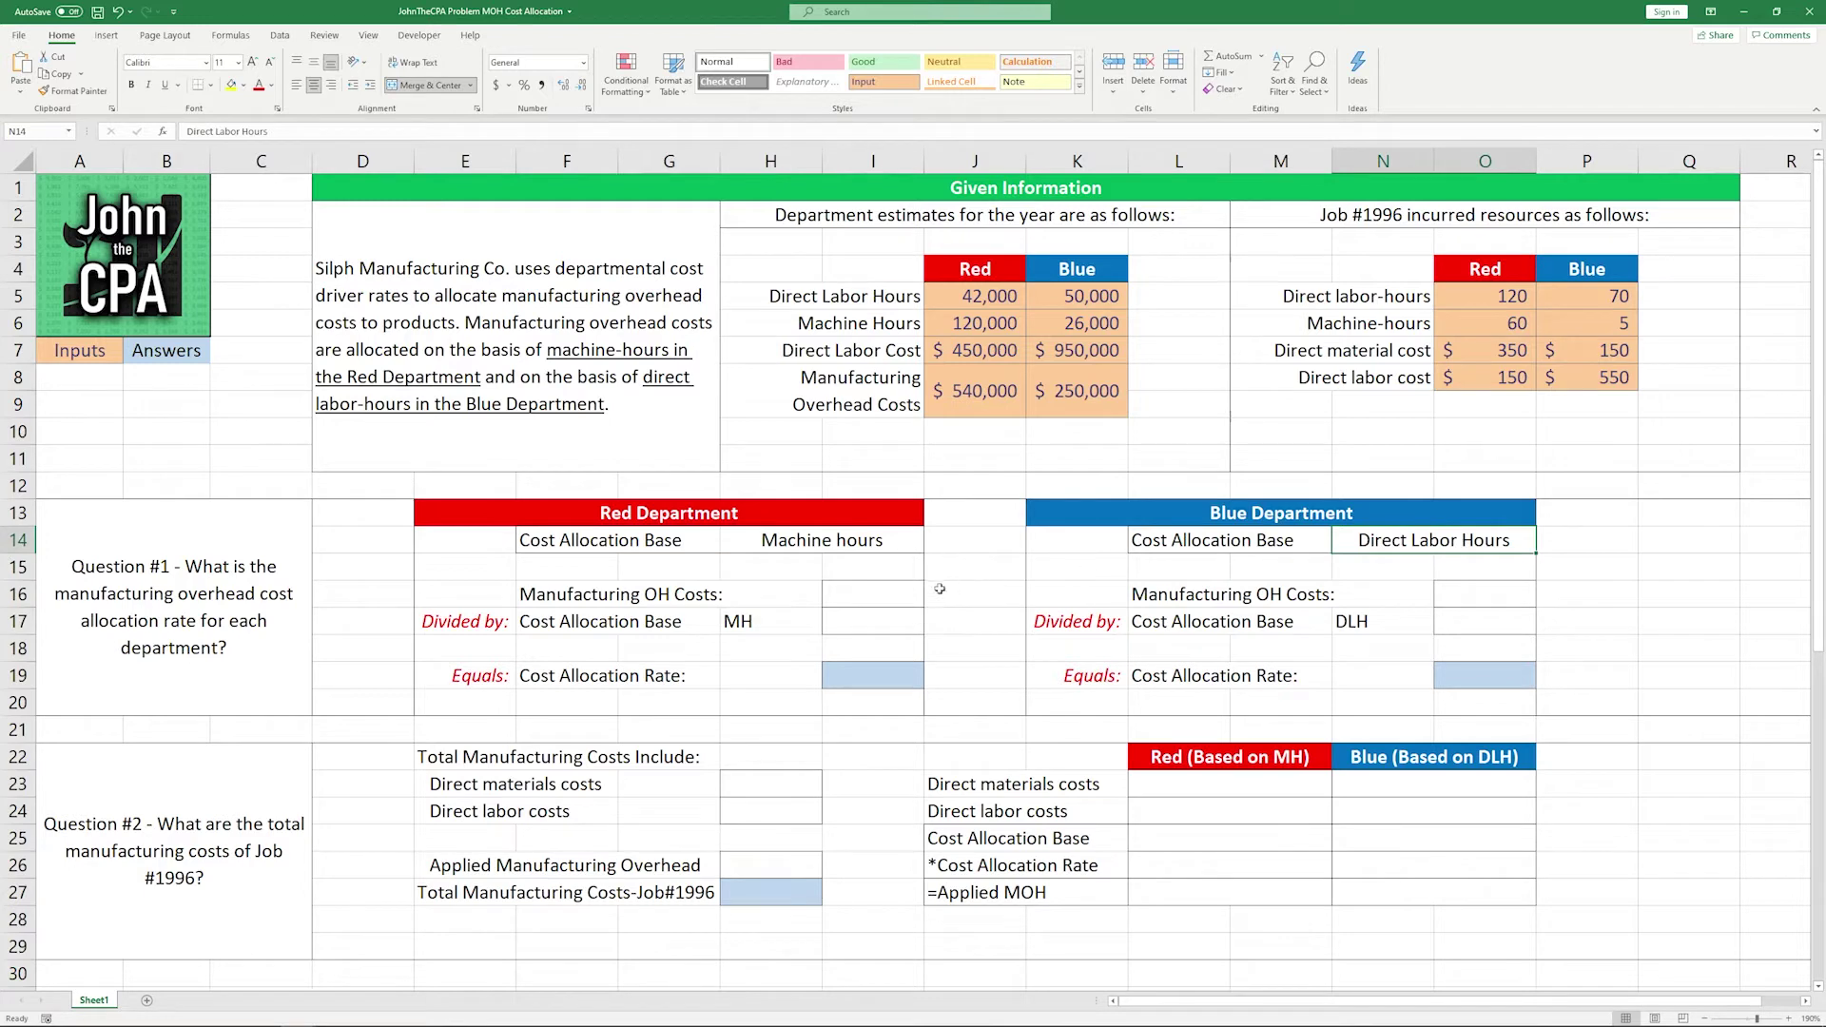
click(903, 596)
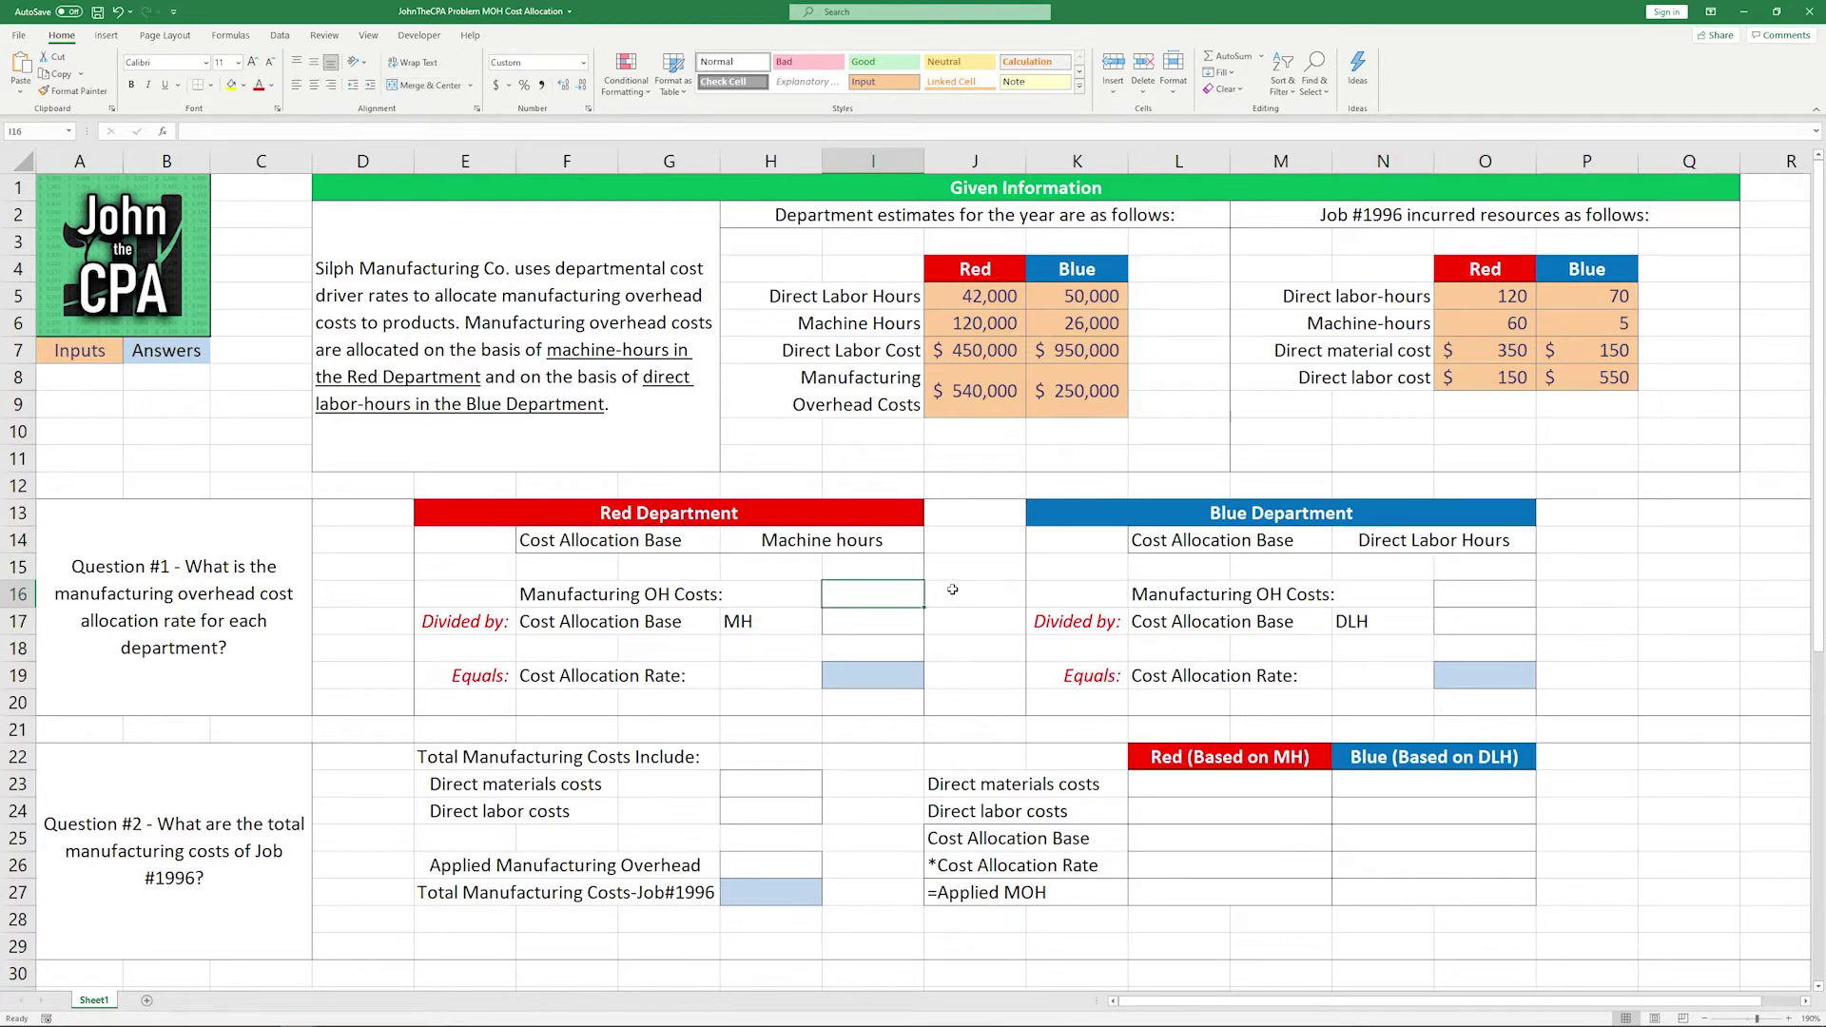
Link the estimated overhead costs: $540,000 for Red and $250,000 for Blue
text(=)
click(1001, 404)
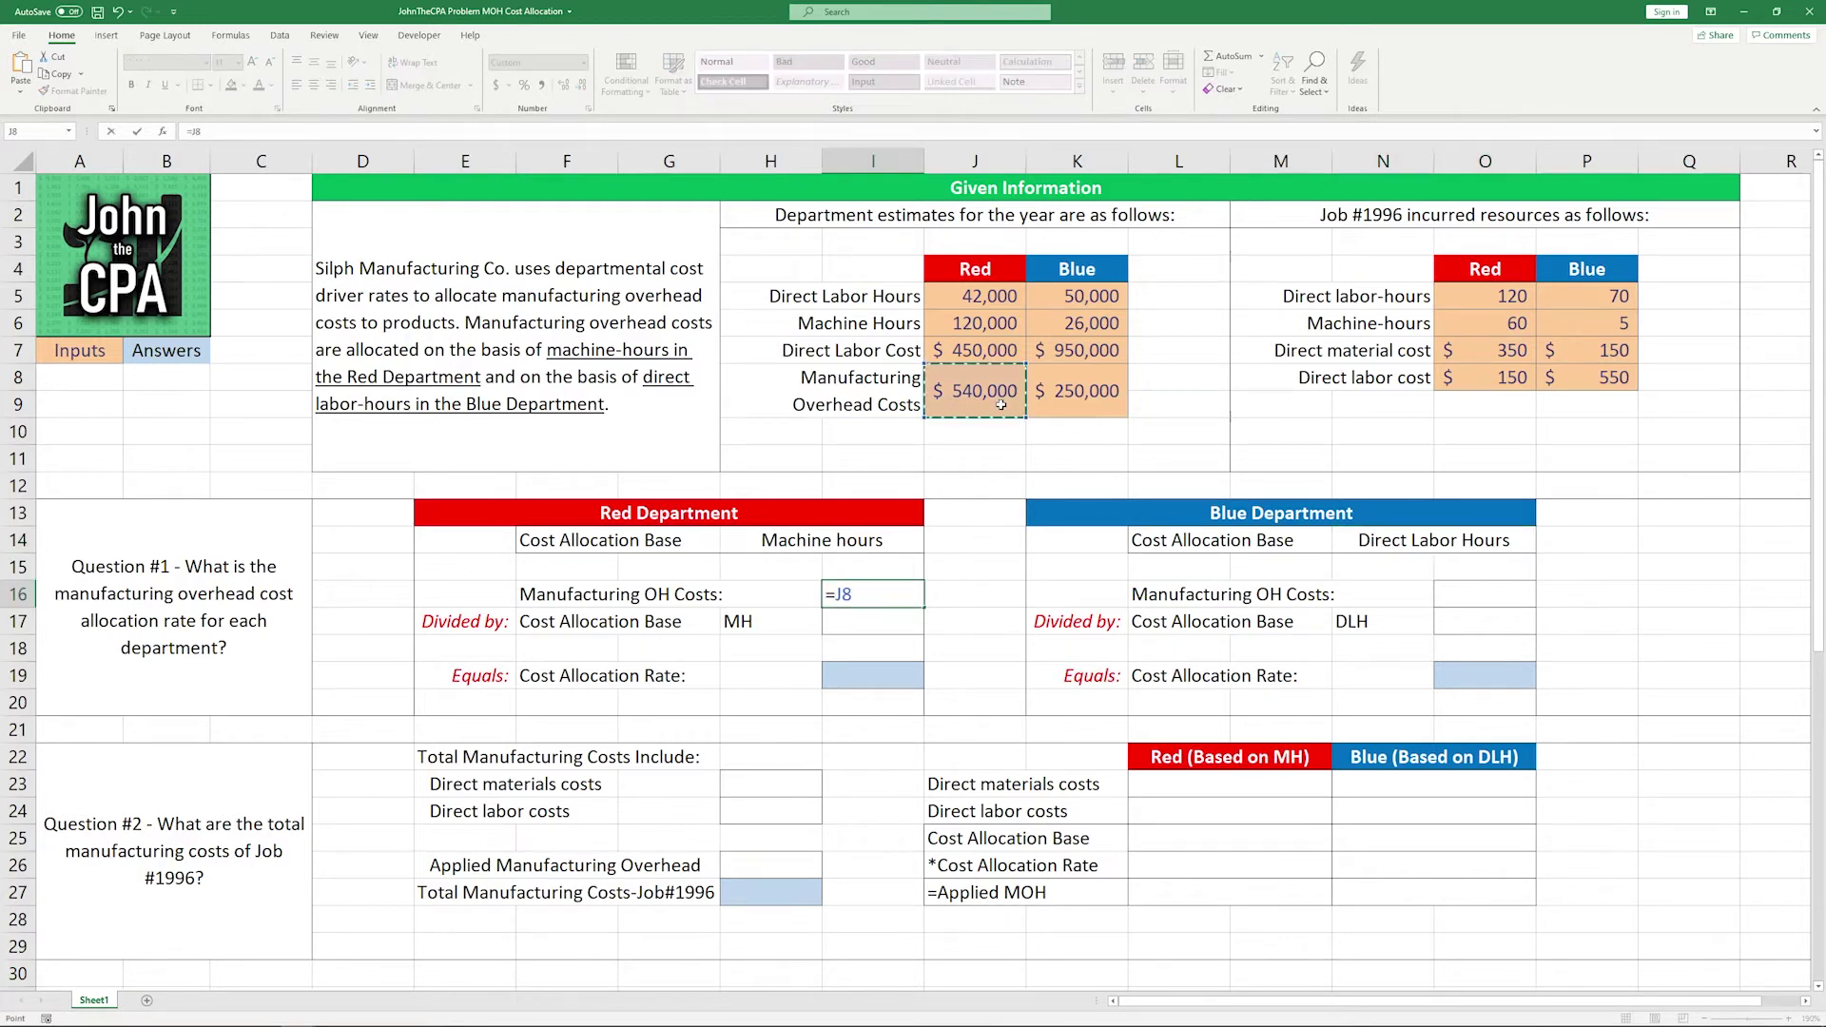
key(Return)
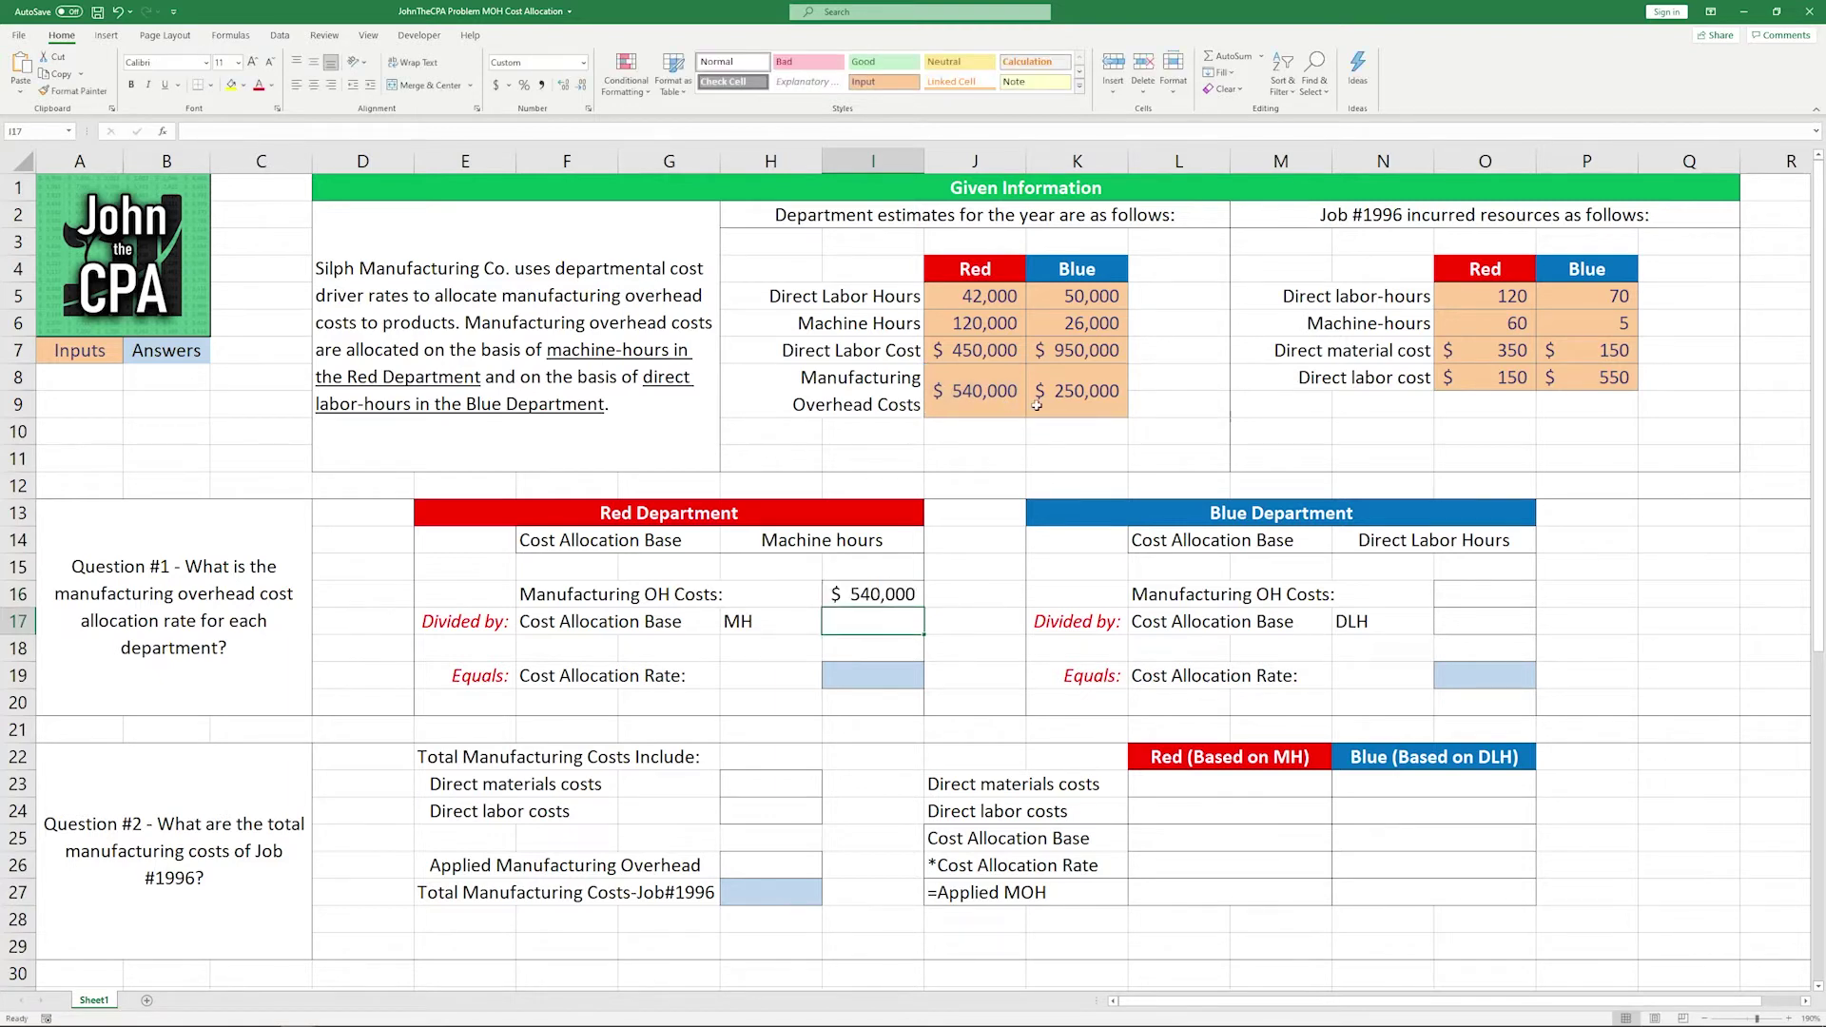
click(1485, 600)
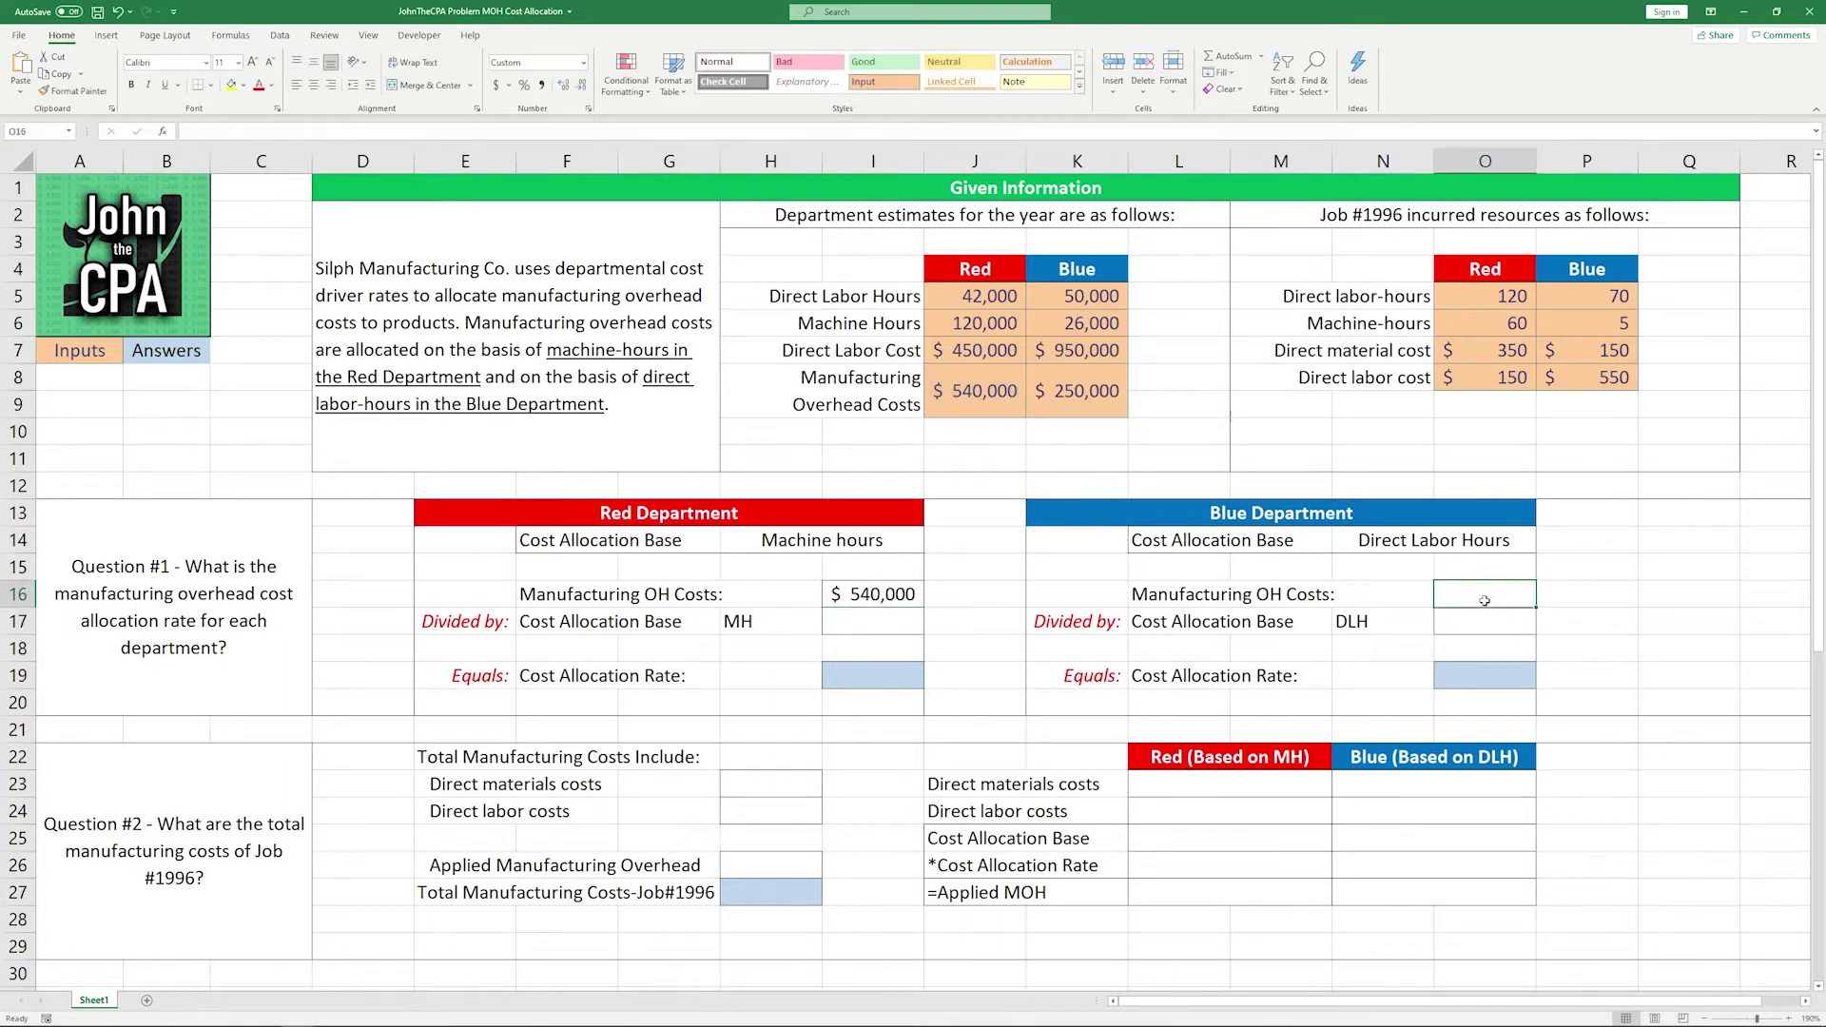
text(=)
click(1099, 377)
key(Return)
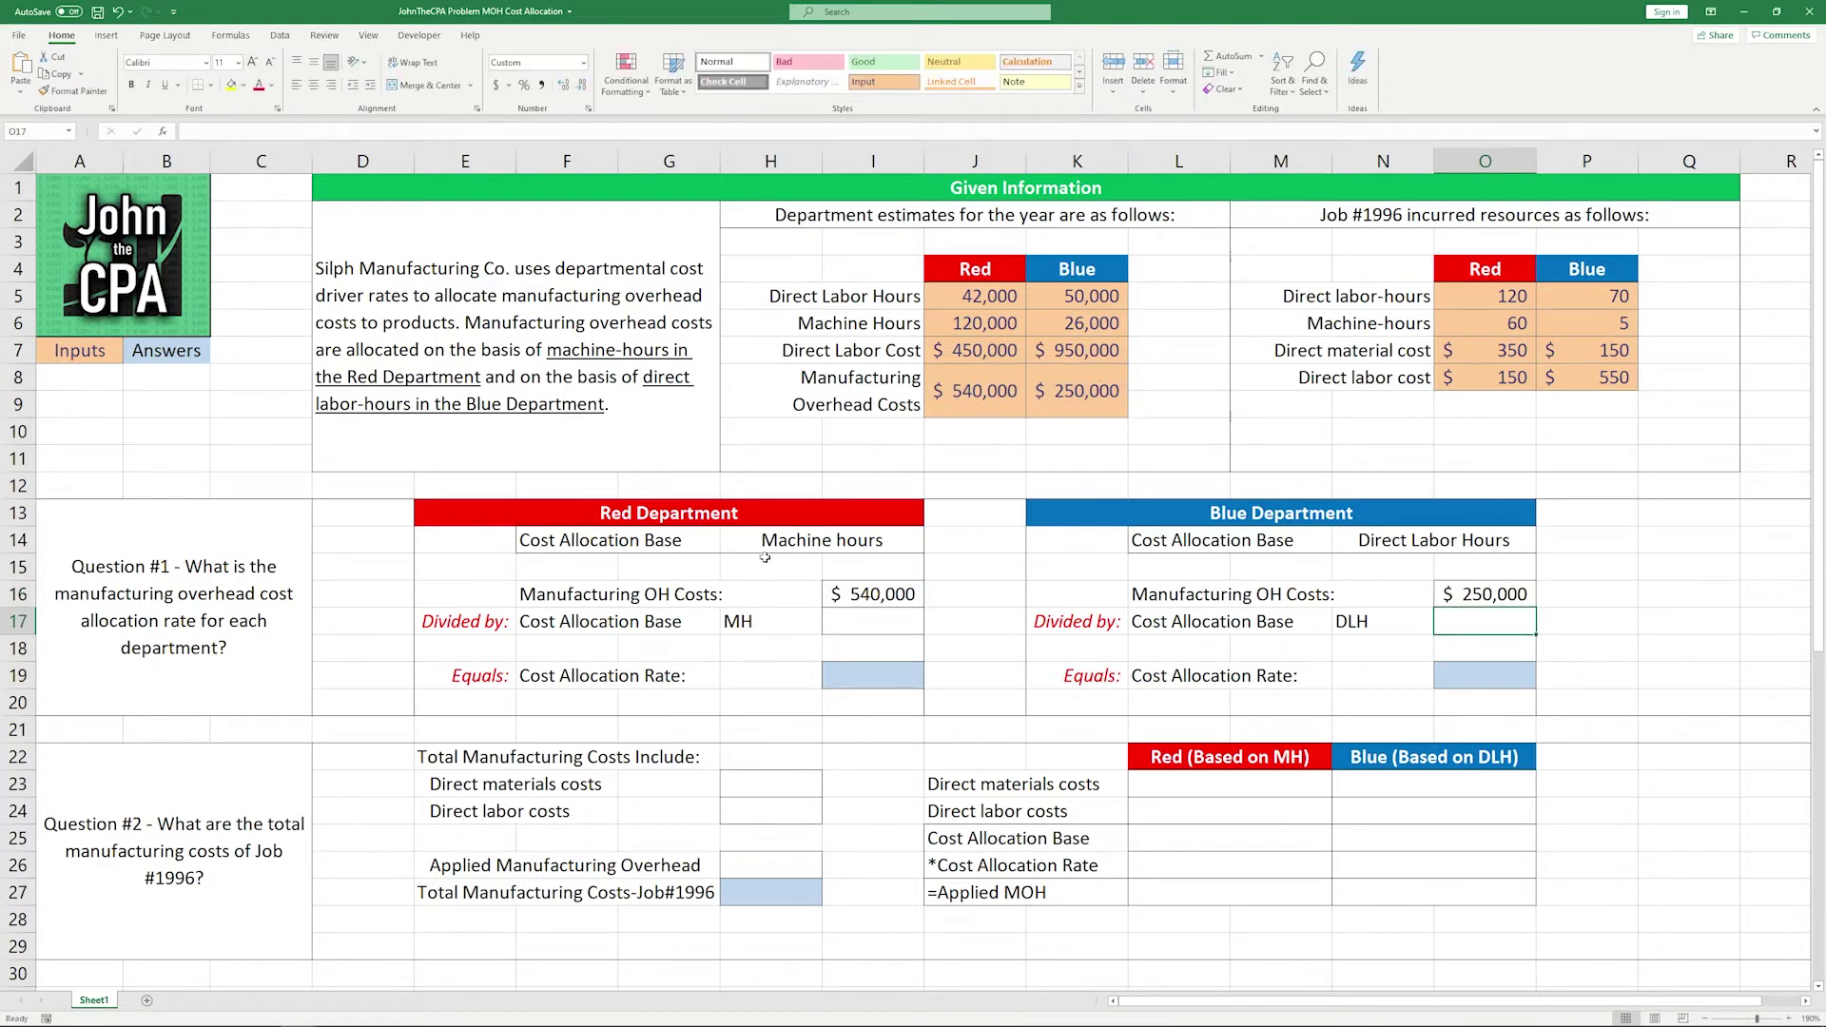
Link the allocation bases: 120,000 machine hours for Red and 50,000 direct labor hours for Blue
click(858, 613)
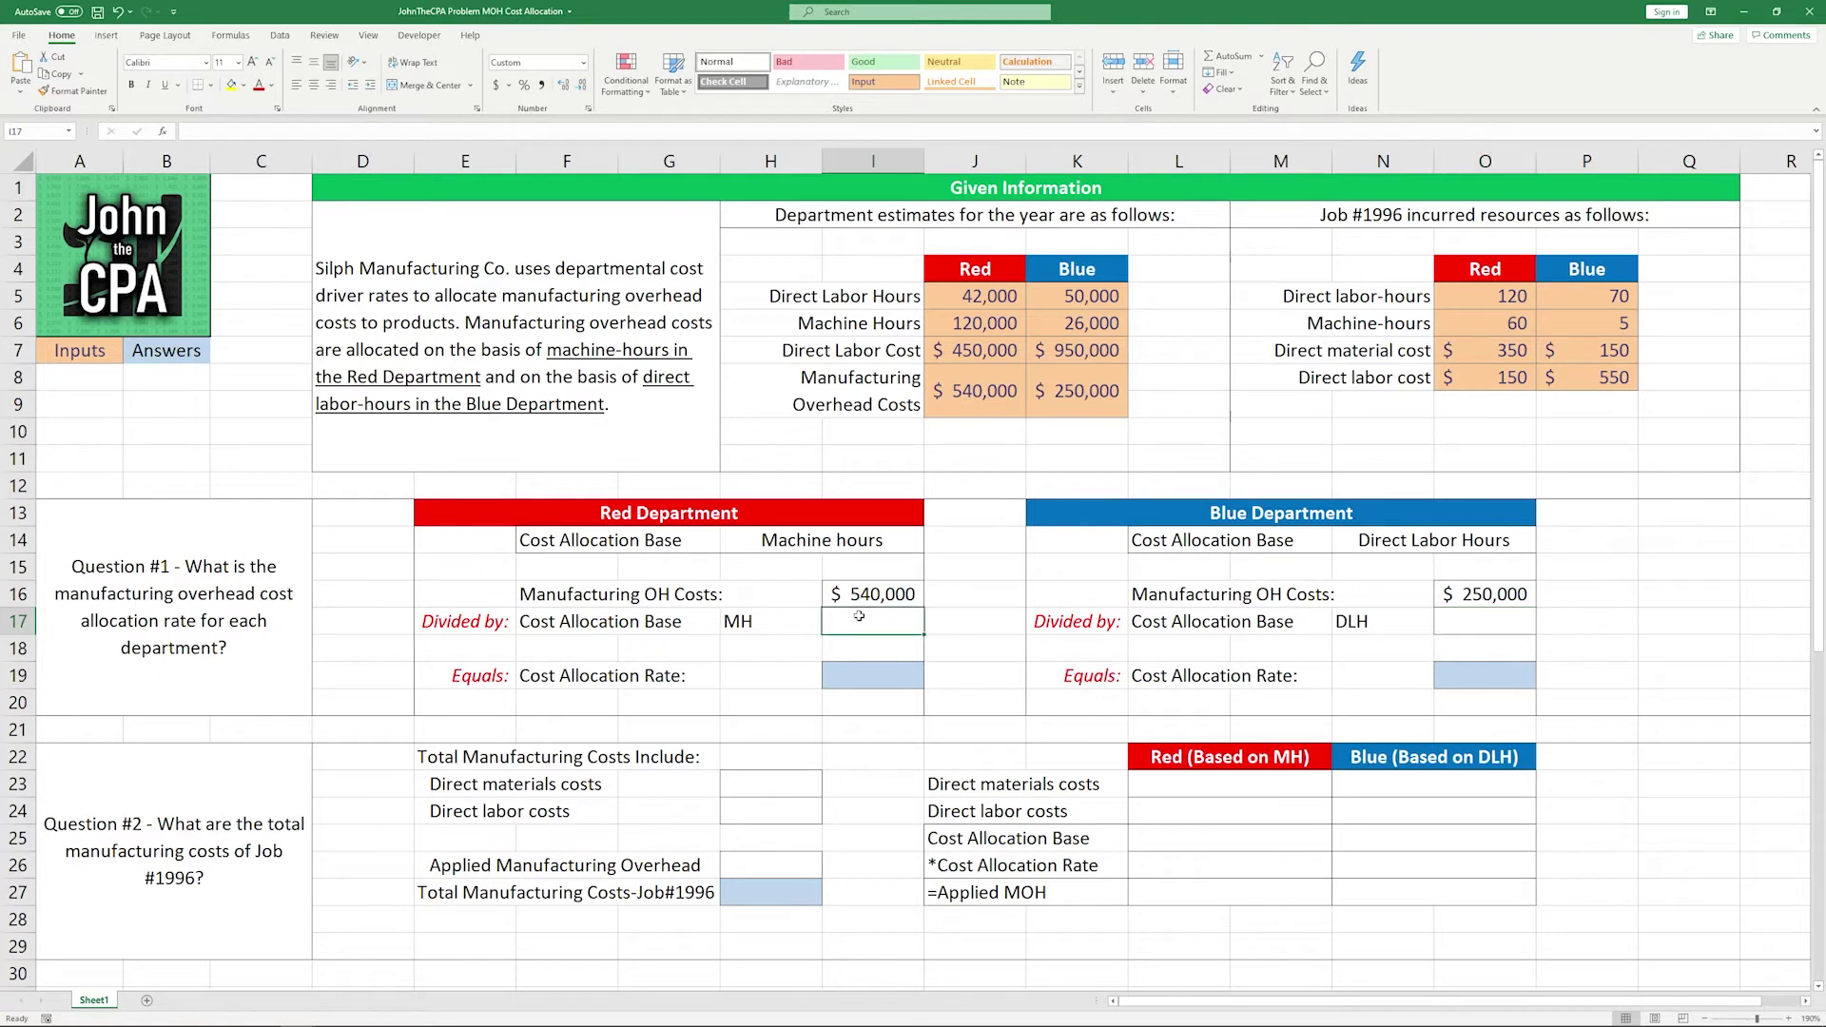
text(=)
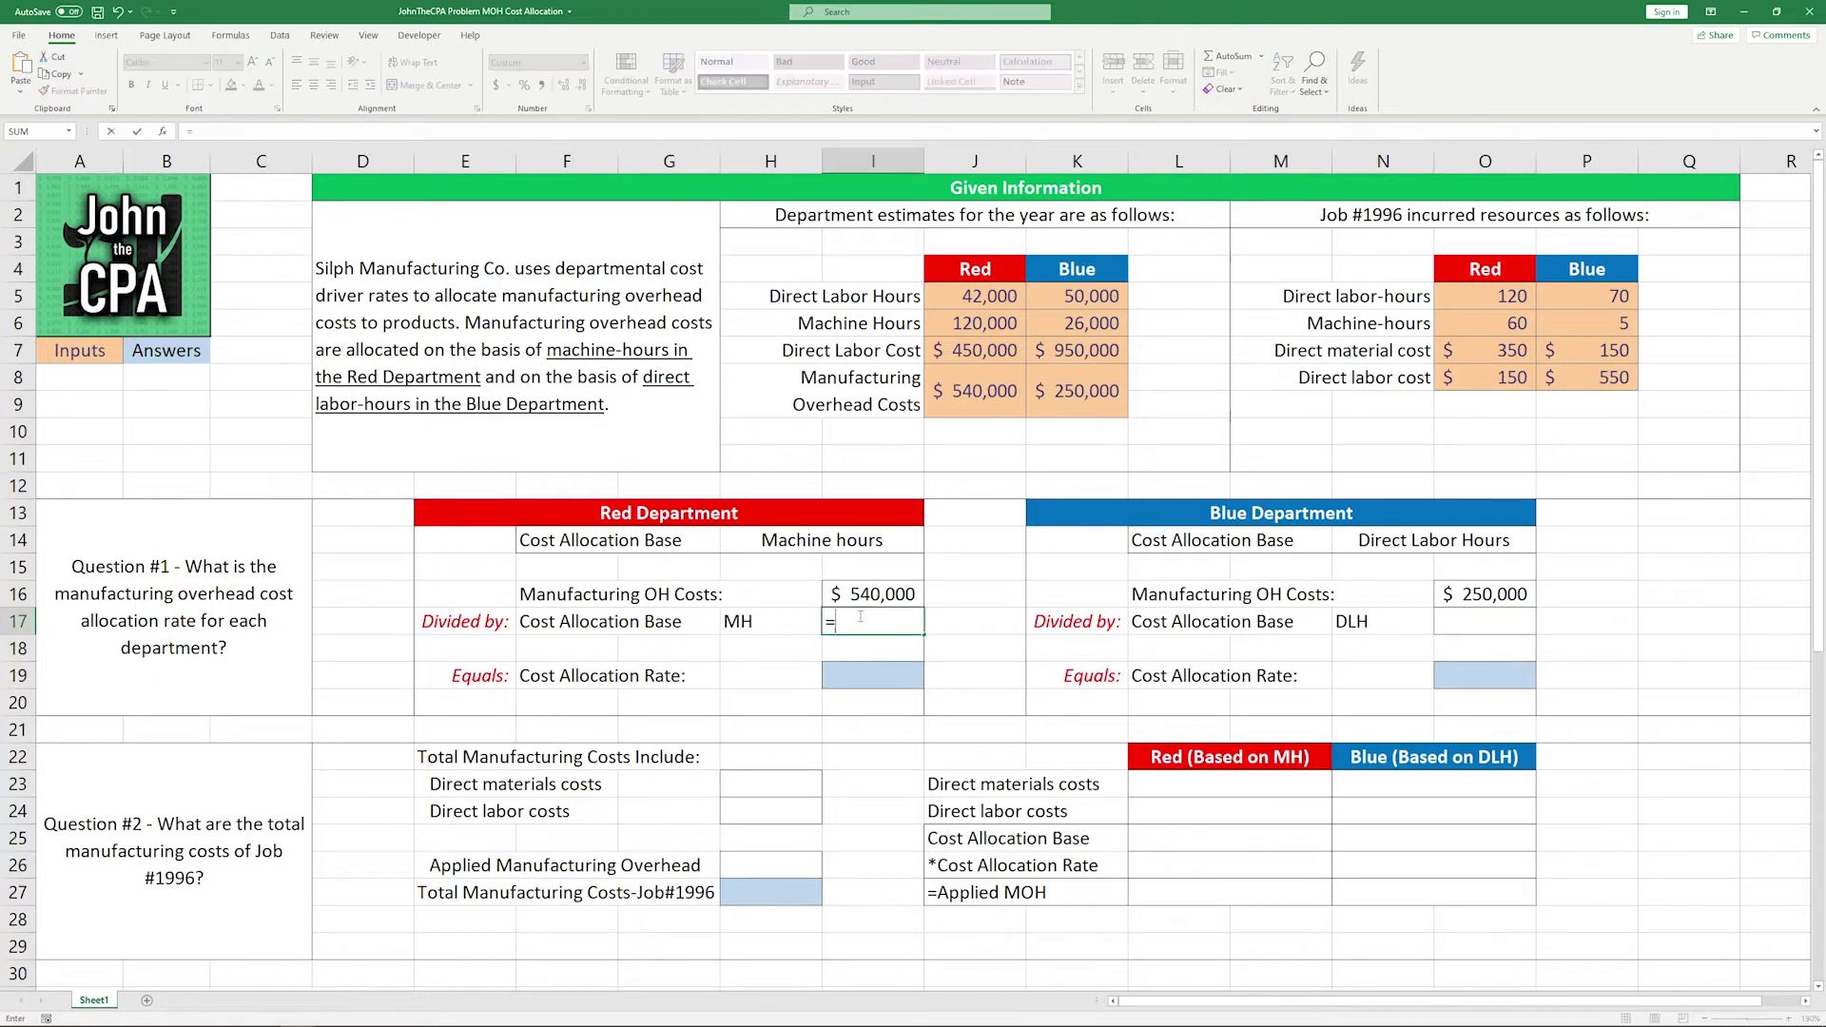
click(977, 321)
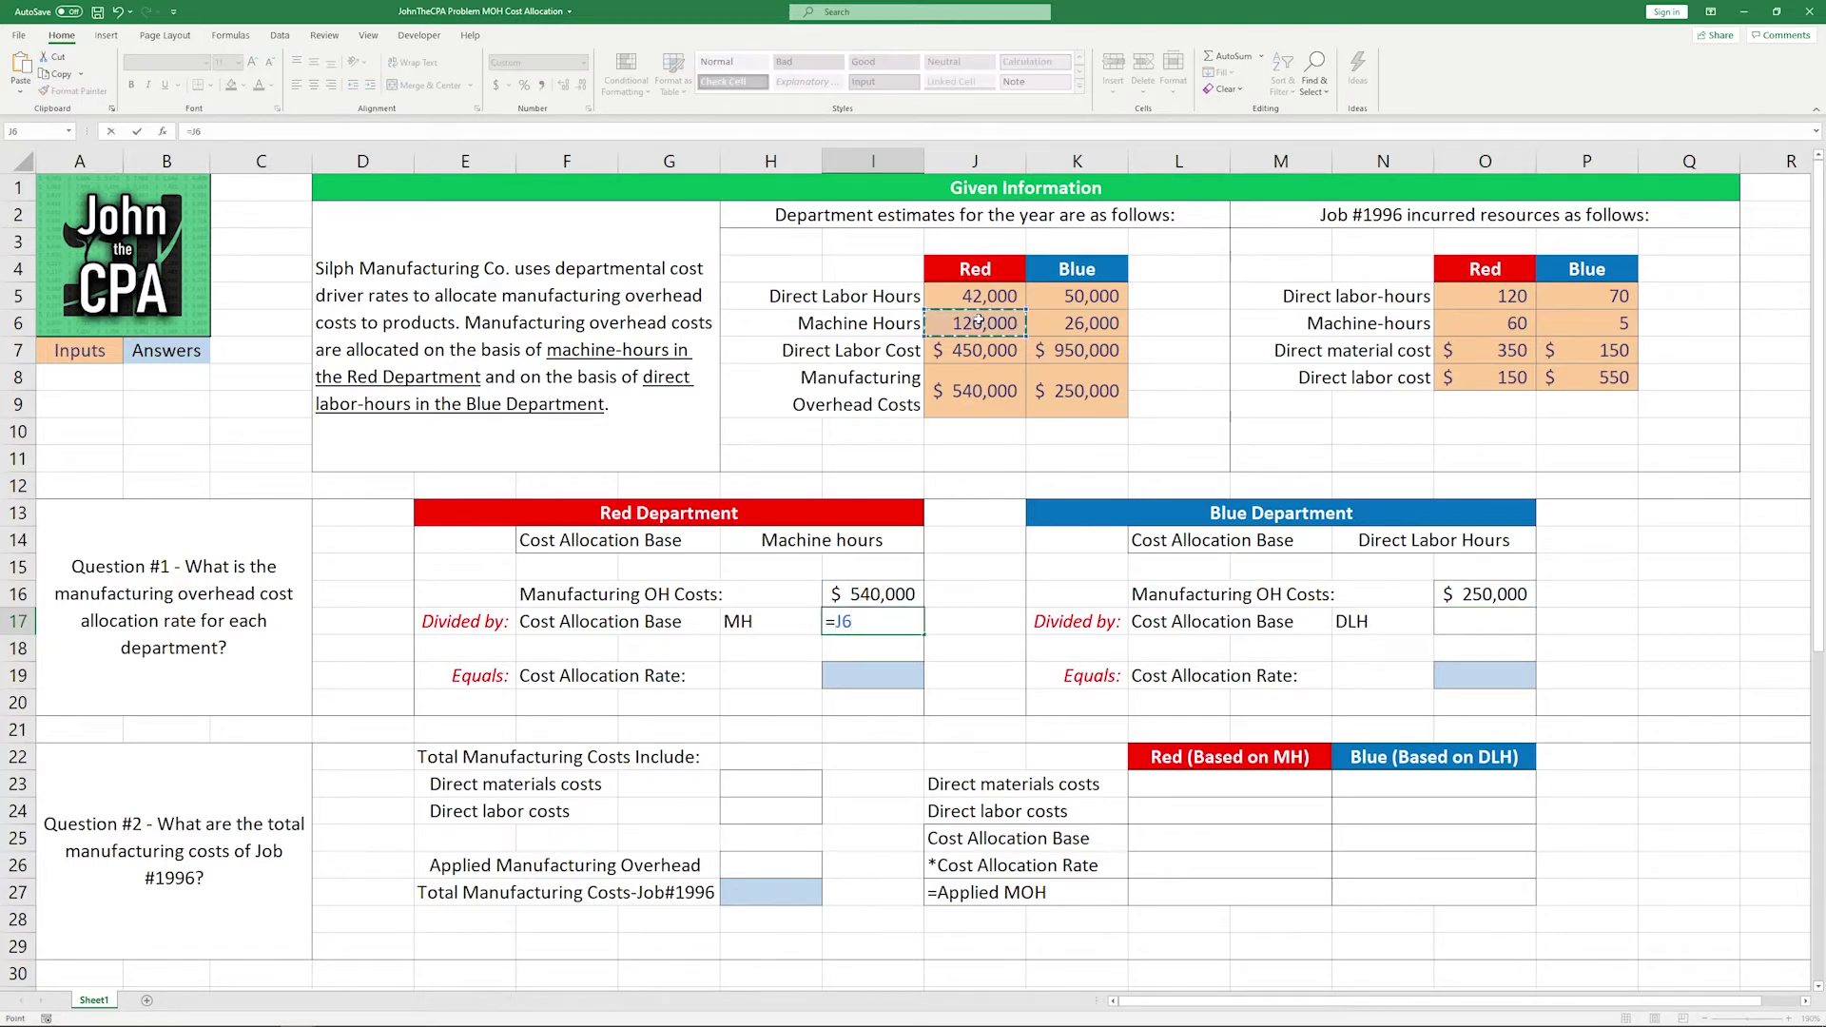
key(Return)
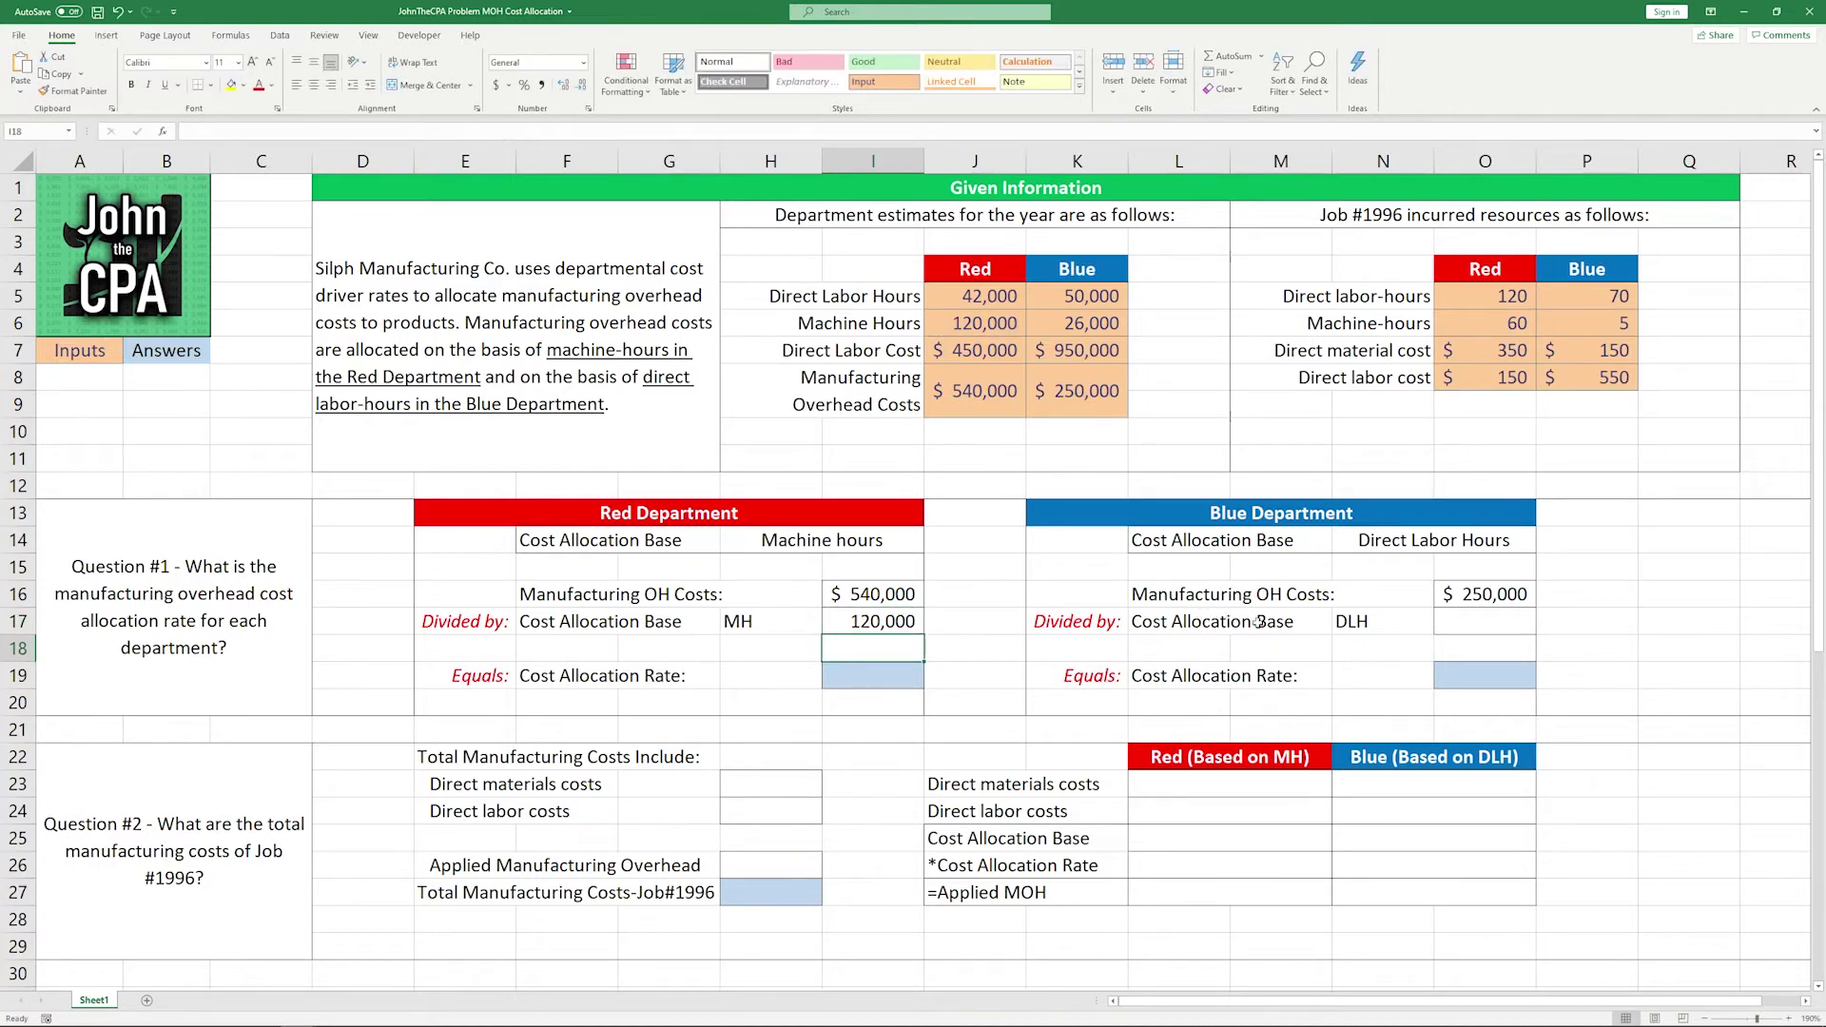
click(1474, 630)
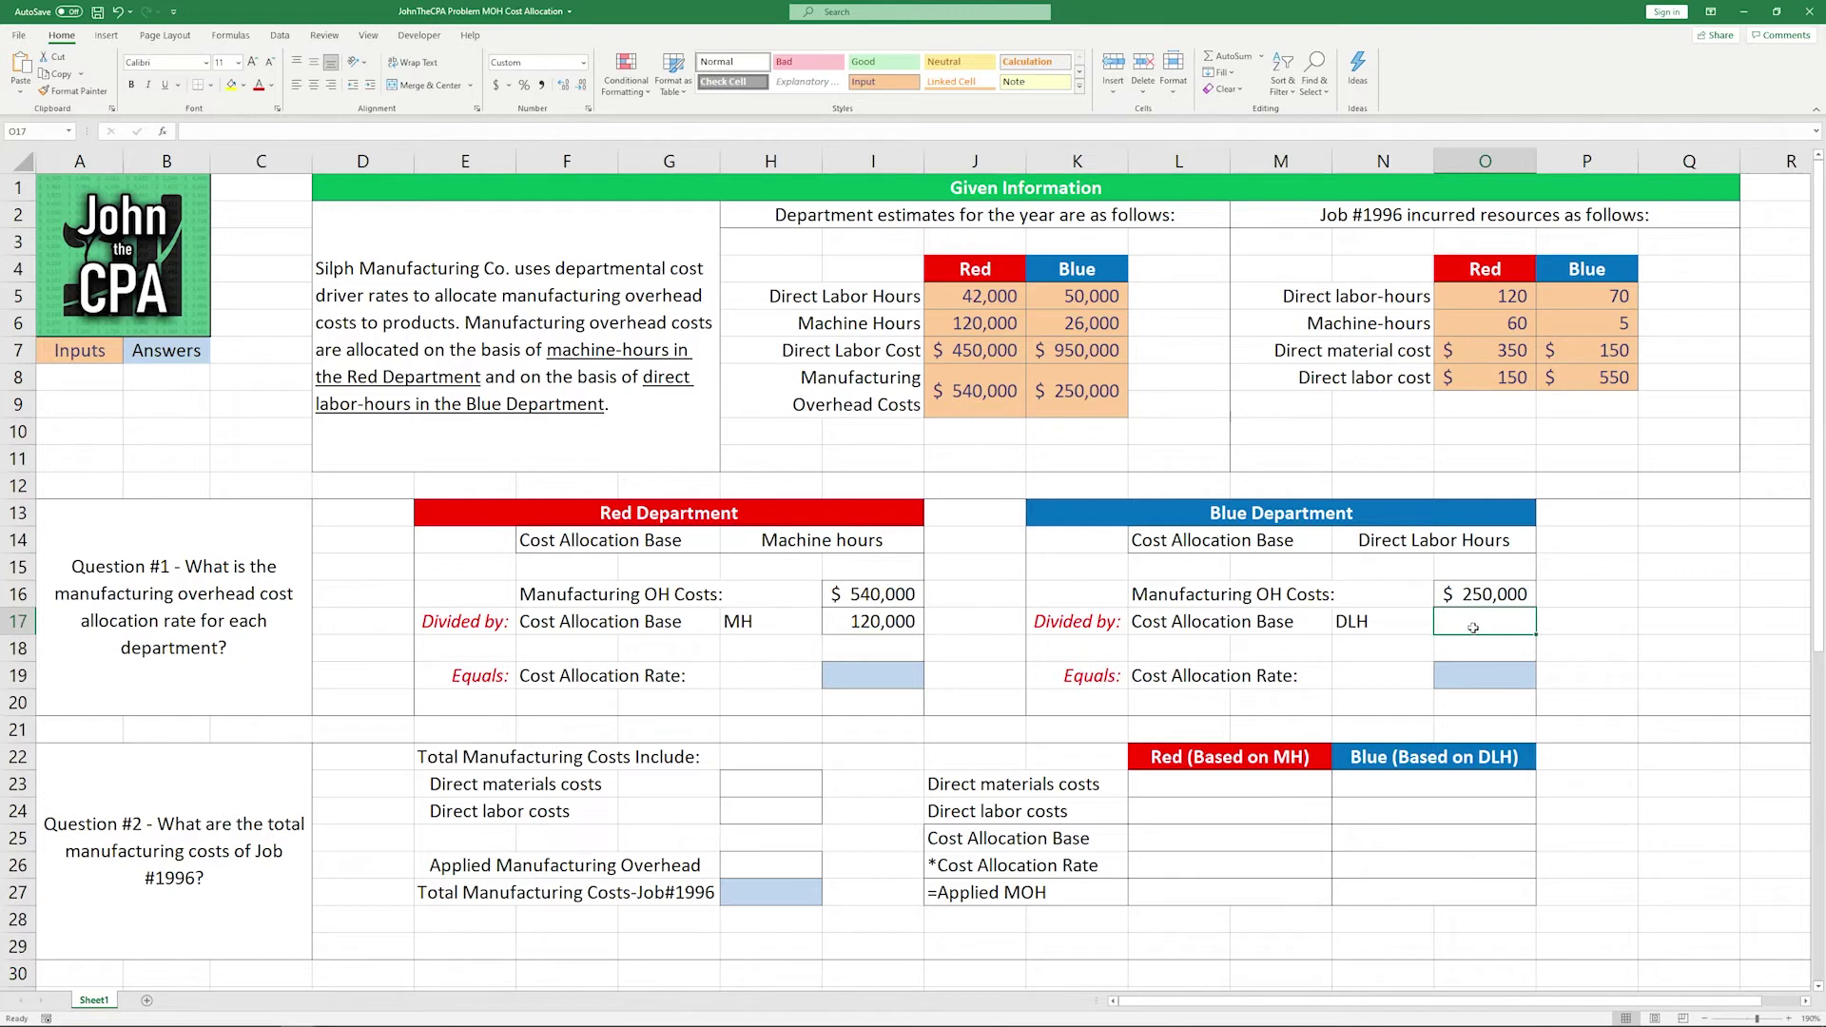
text(=)
click(1058, 298)
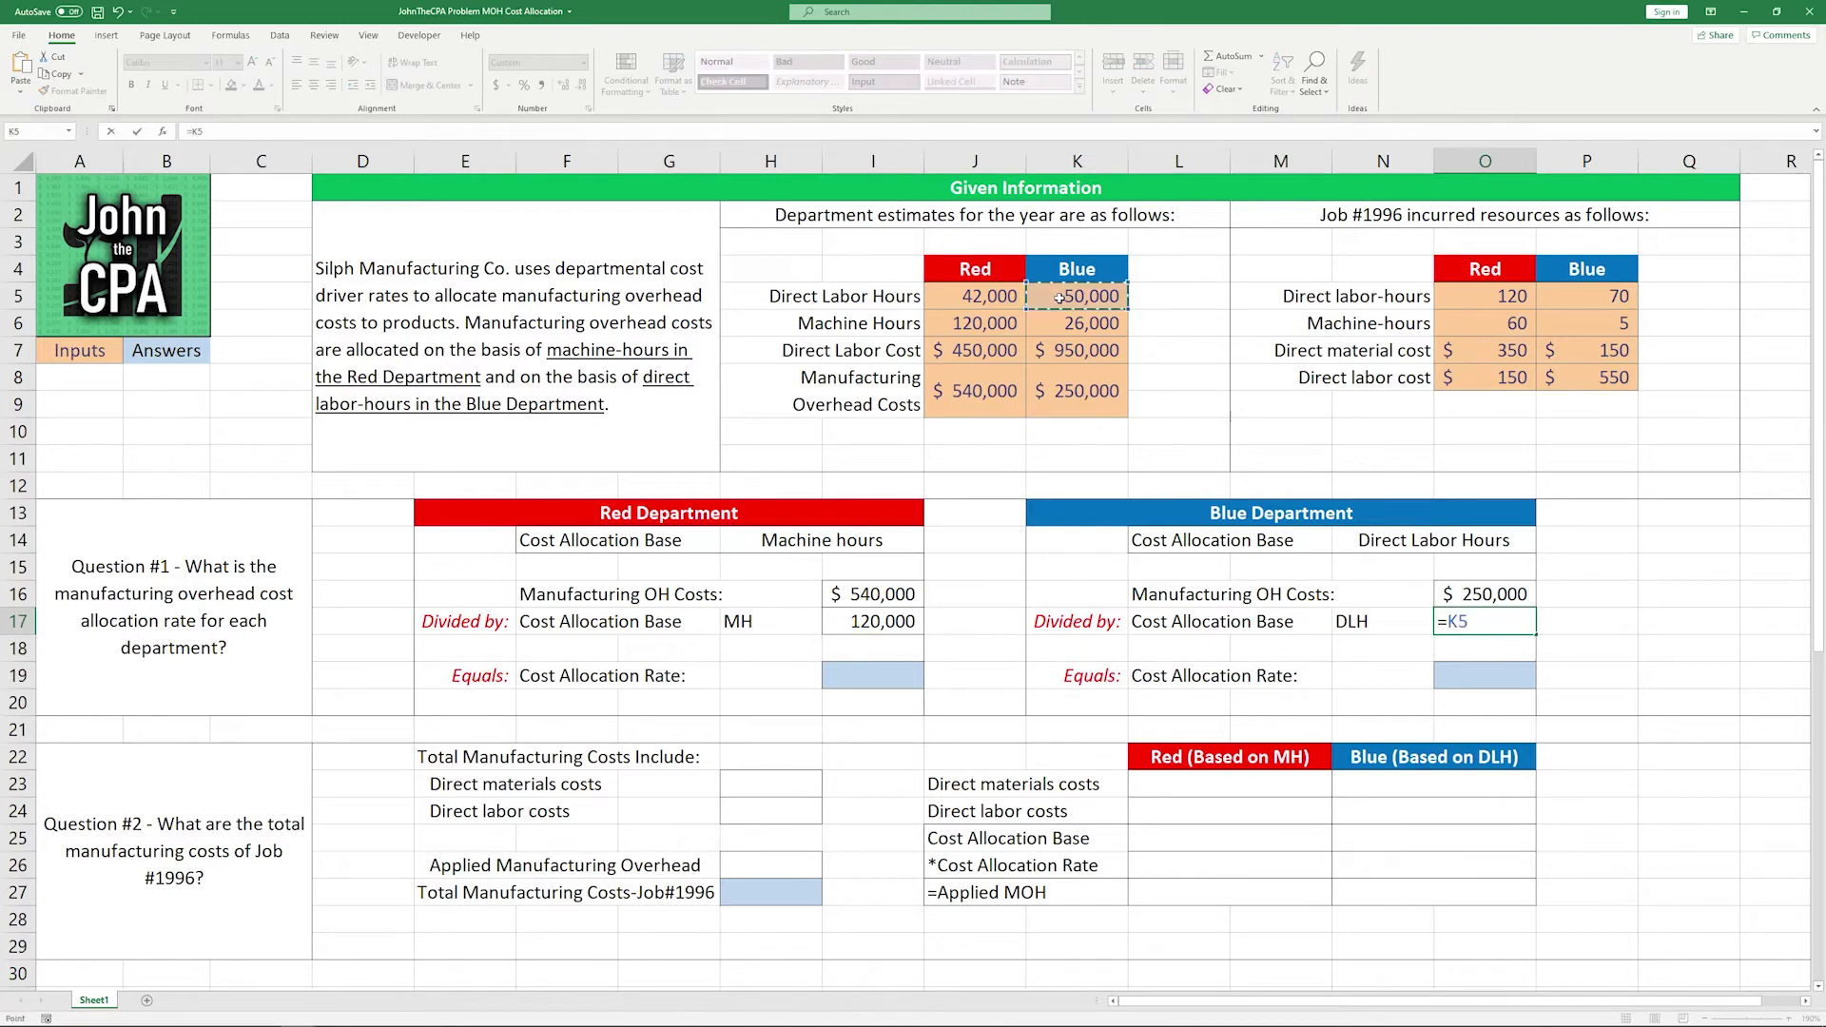
key(Return)
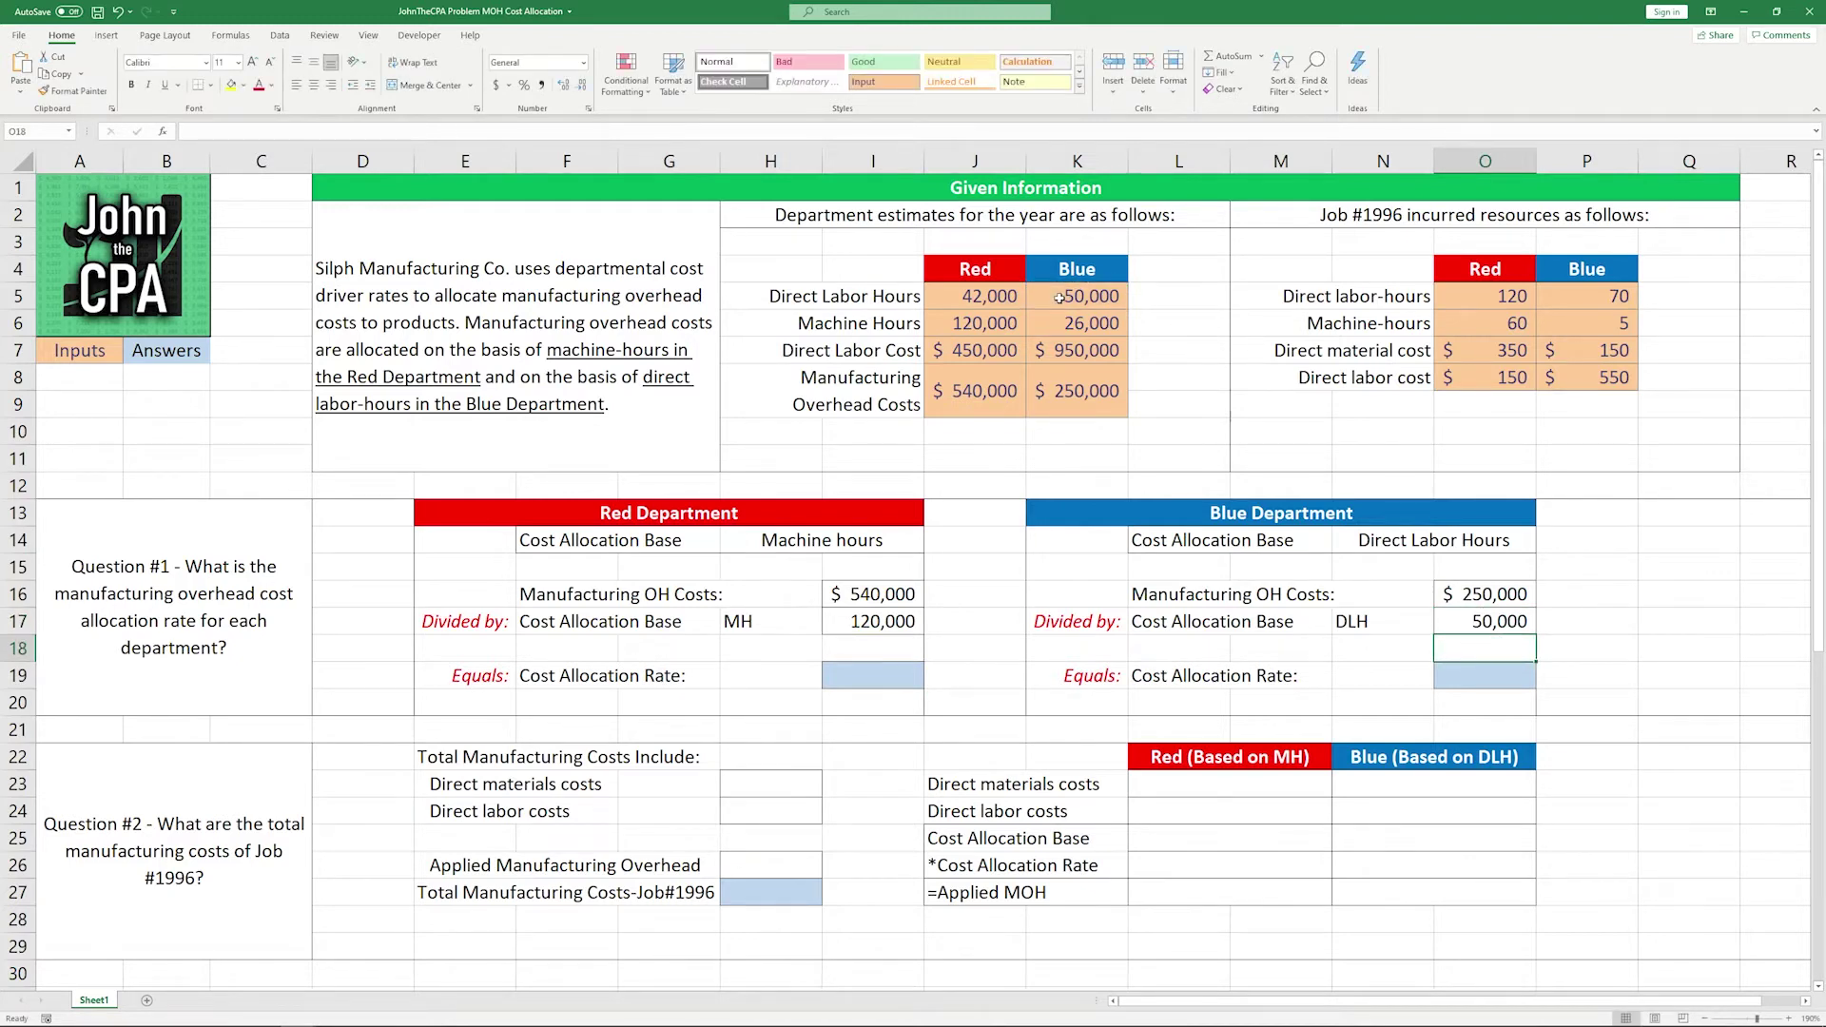
click(853, 676)
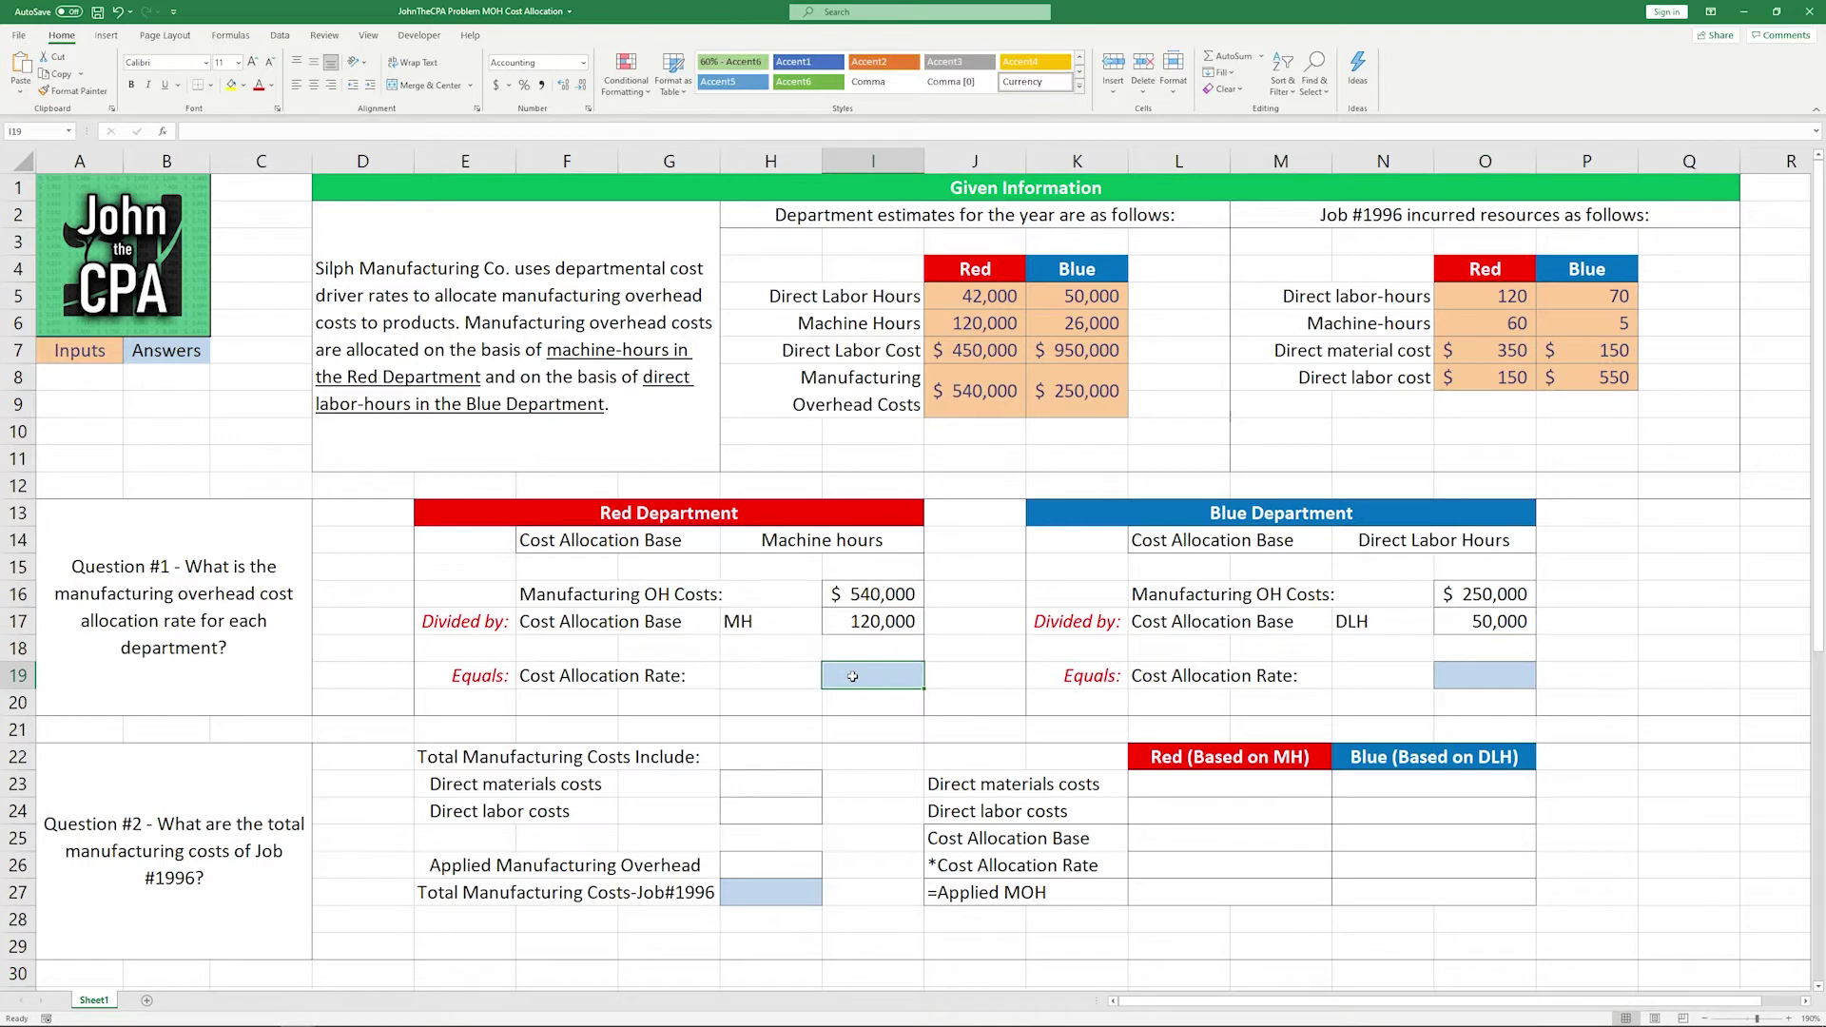
Enter =I16/I17 for Red's $4.50 rate and =O16/O17 for Blue's $5.00 rate
text(=)
click(854, 594)
text(/)
click(880, 618)
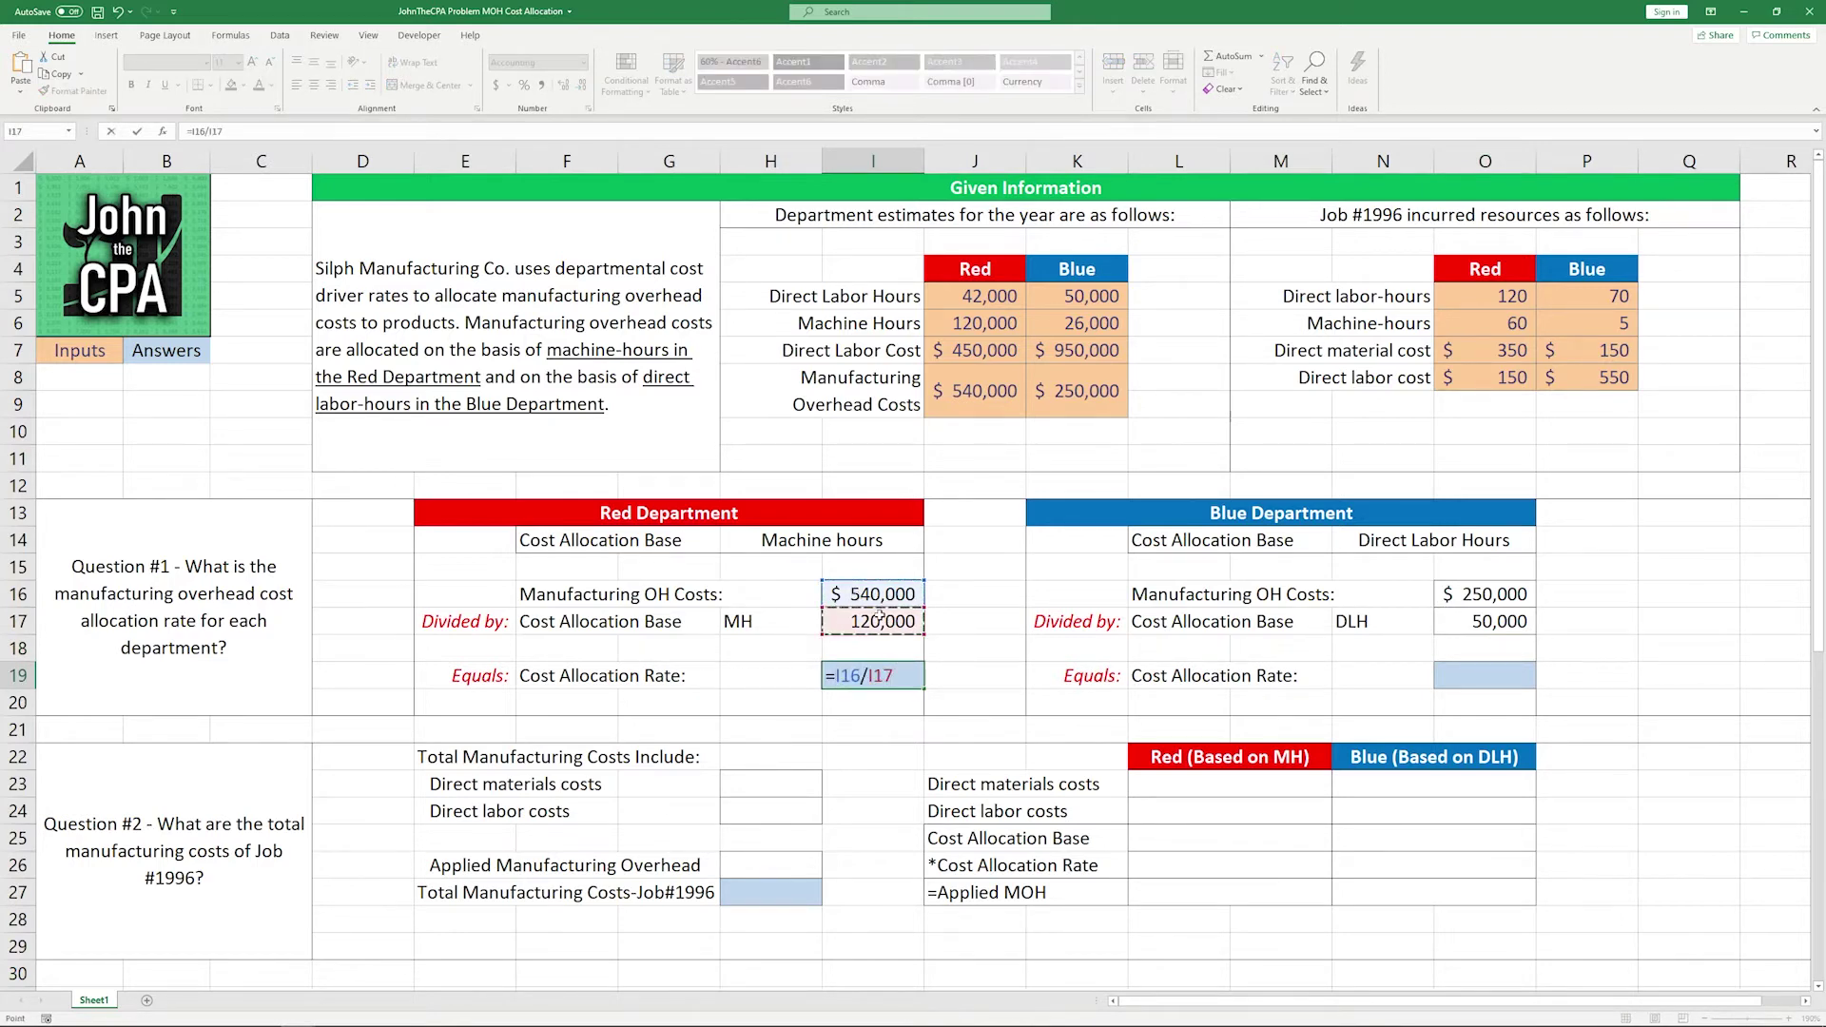
key(Return)
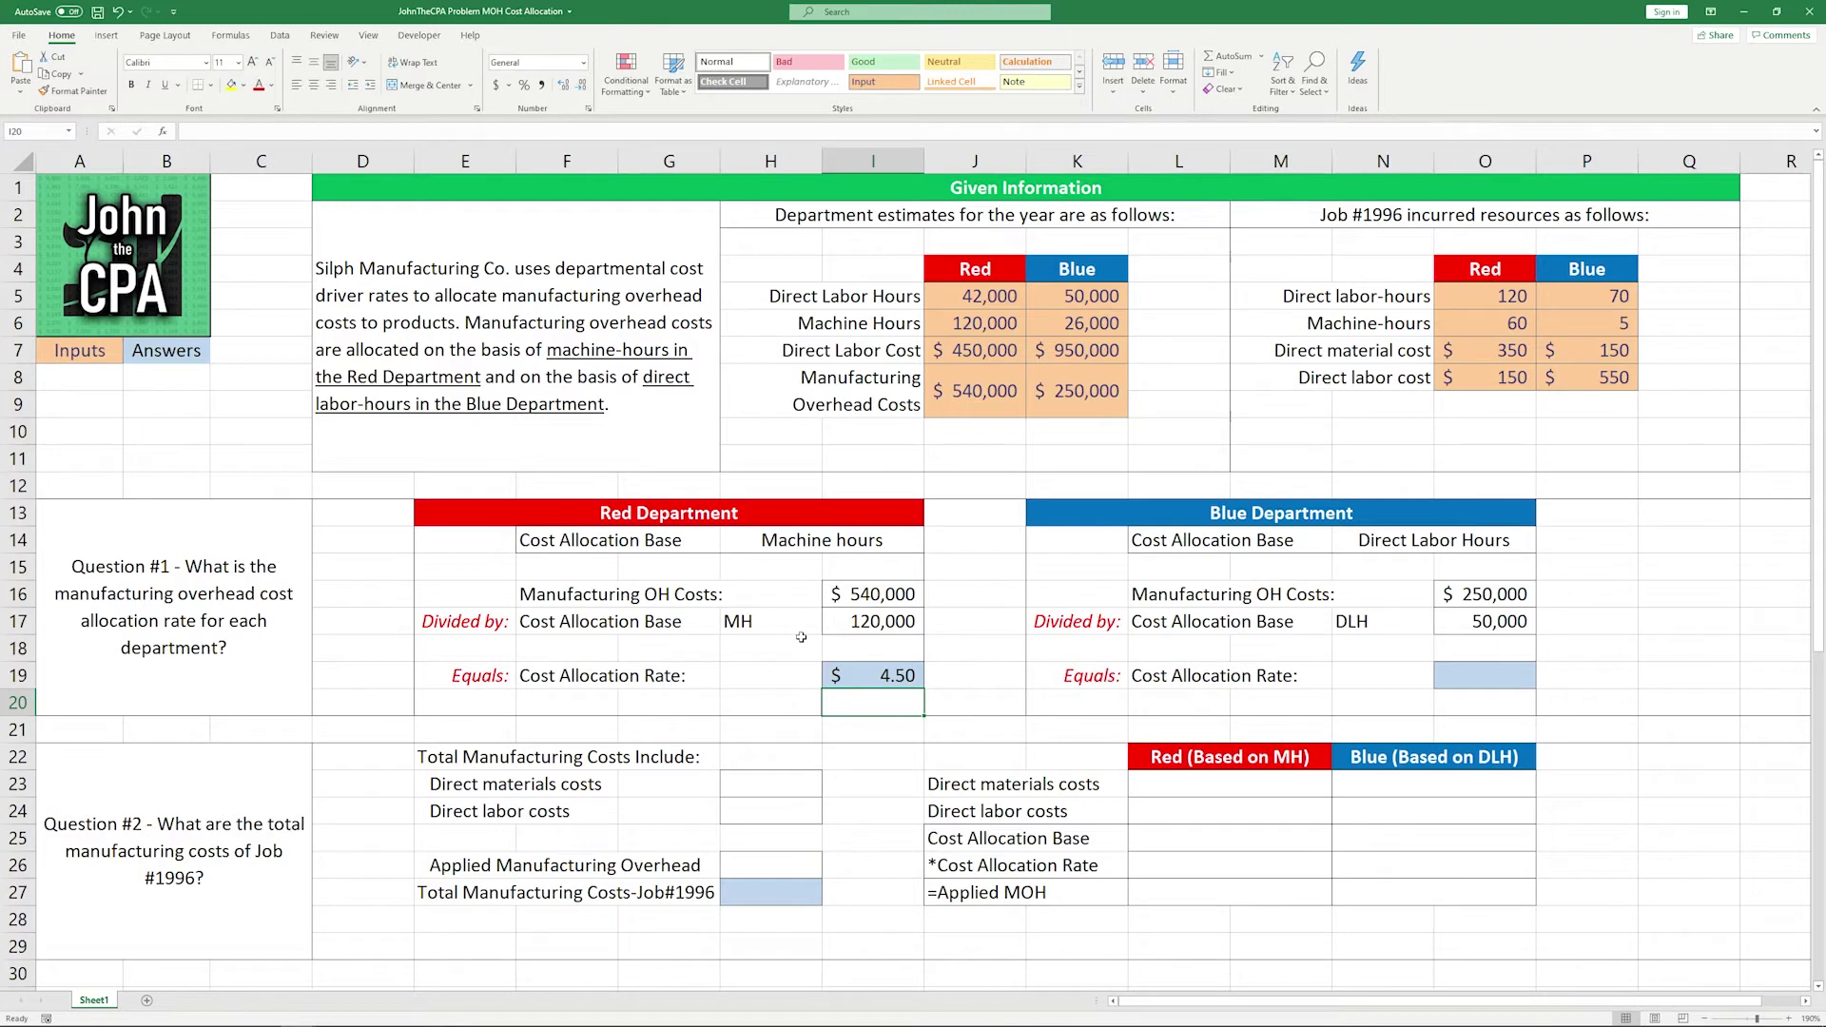
click(1473, 671)
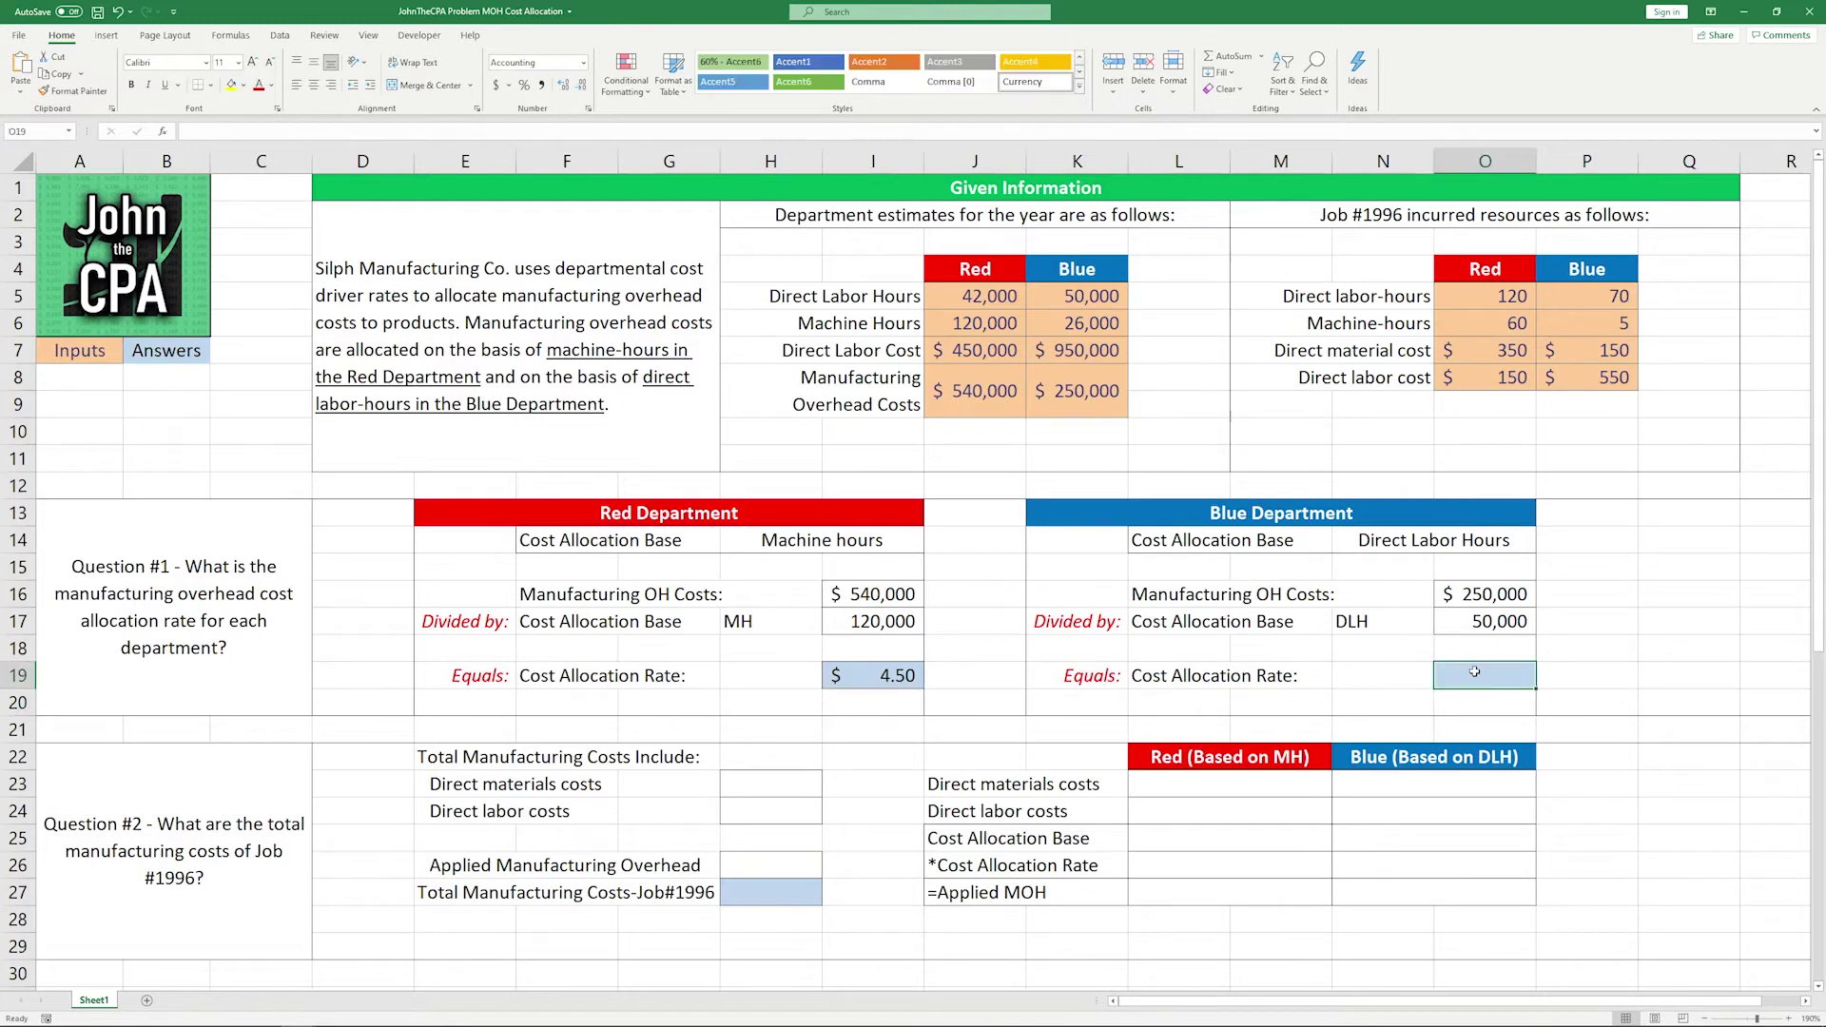
text(=)
click(1497, 596)
text(/)
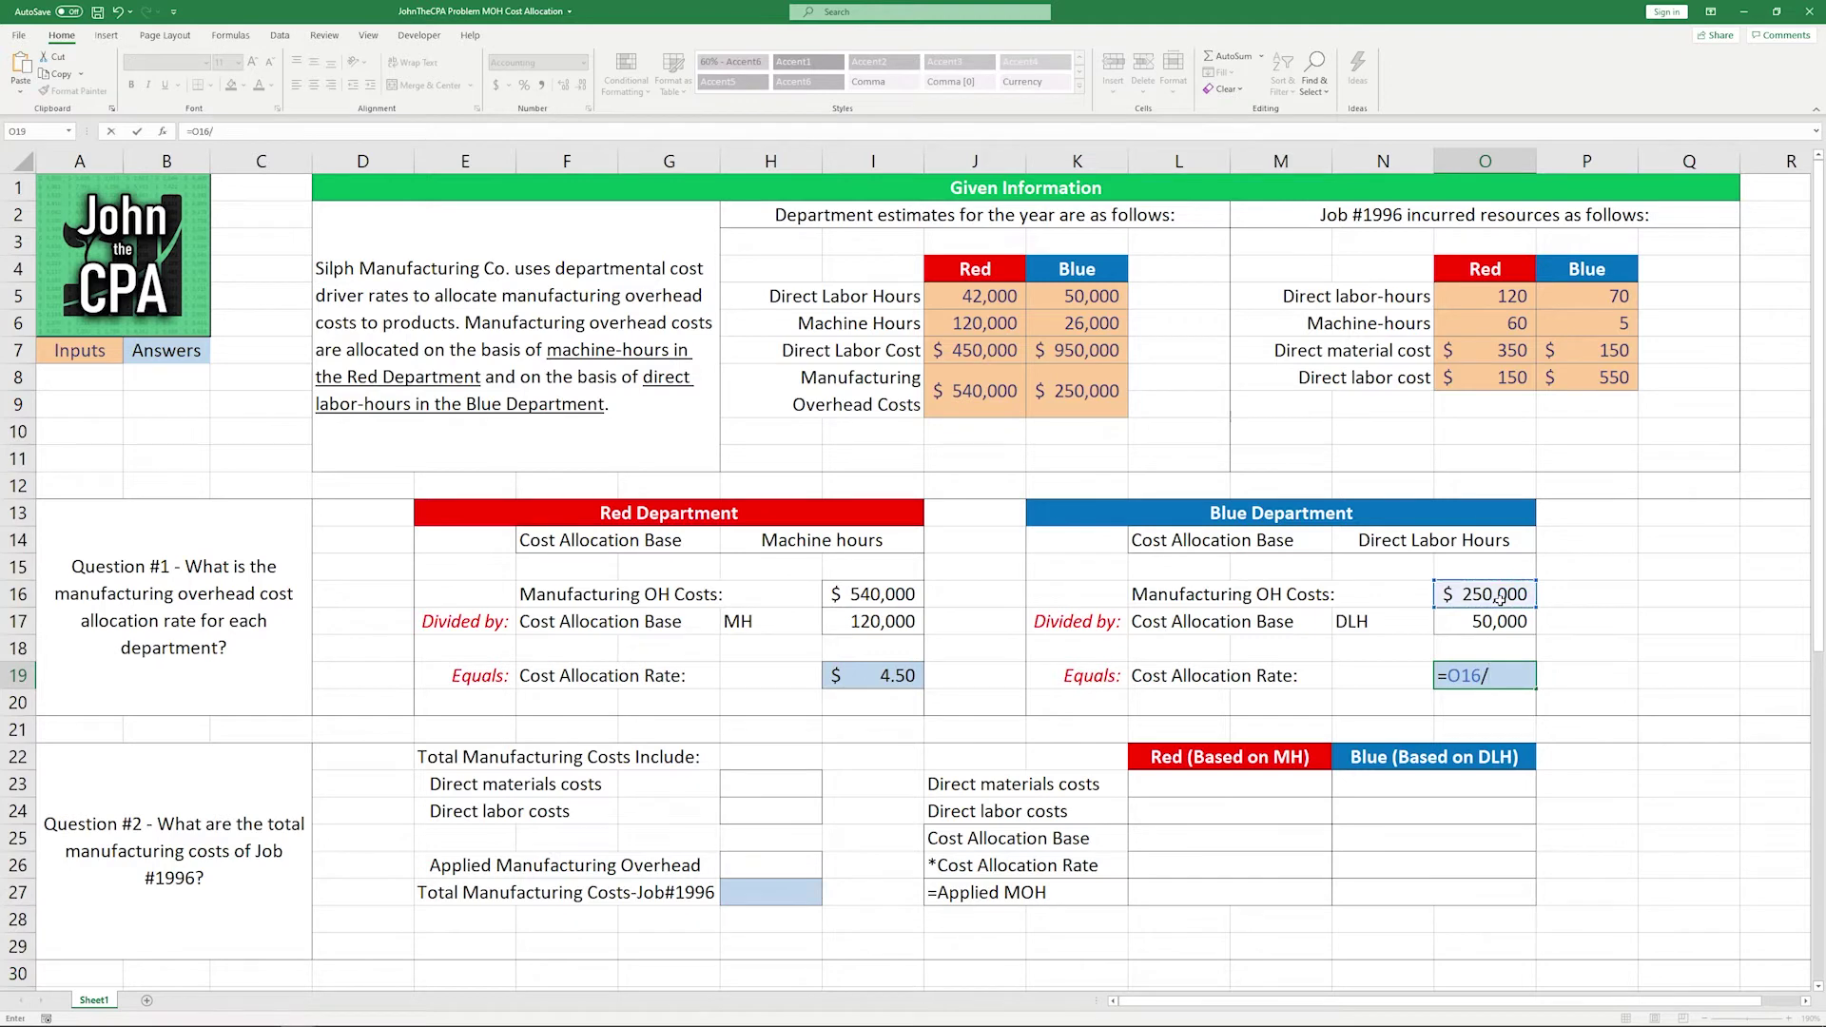
click(1511, 616)
key(Return)
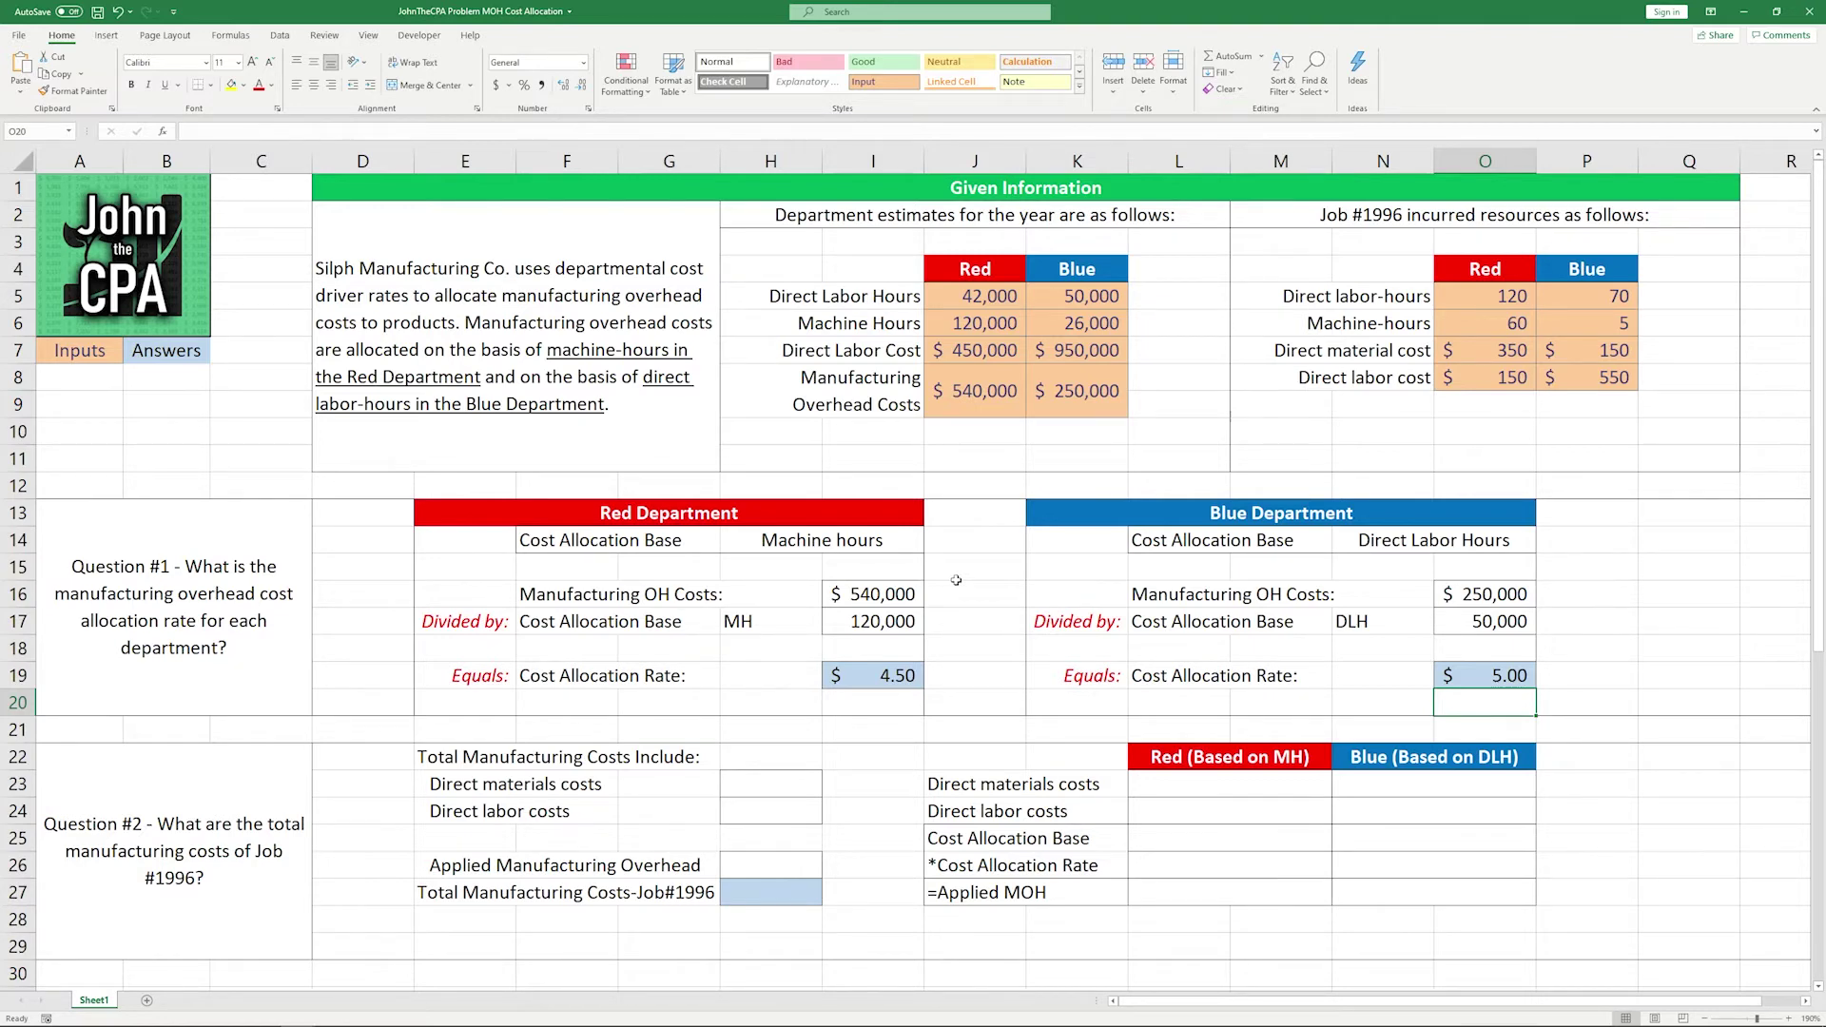
Link Red's Job #1996 direct materials ($350) and direct labor ($150) into L23 and L24
click(1207, 785)
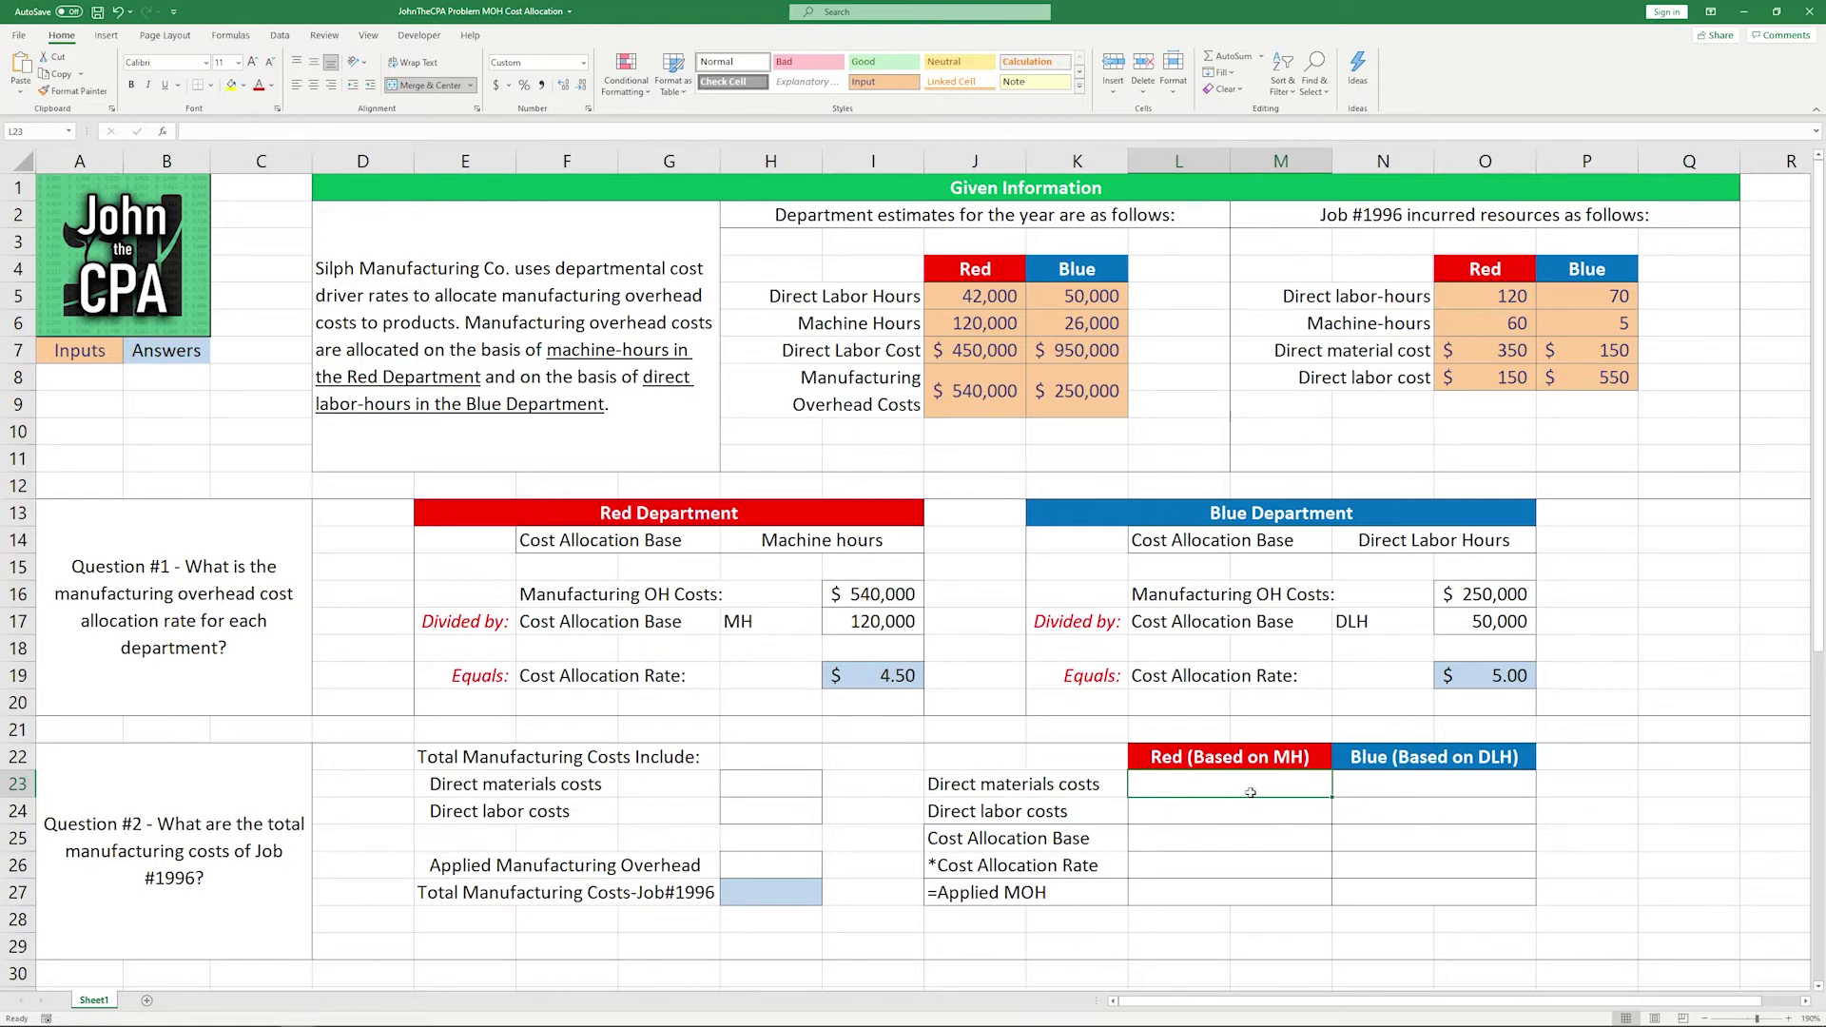
text(=)
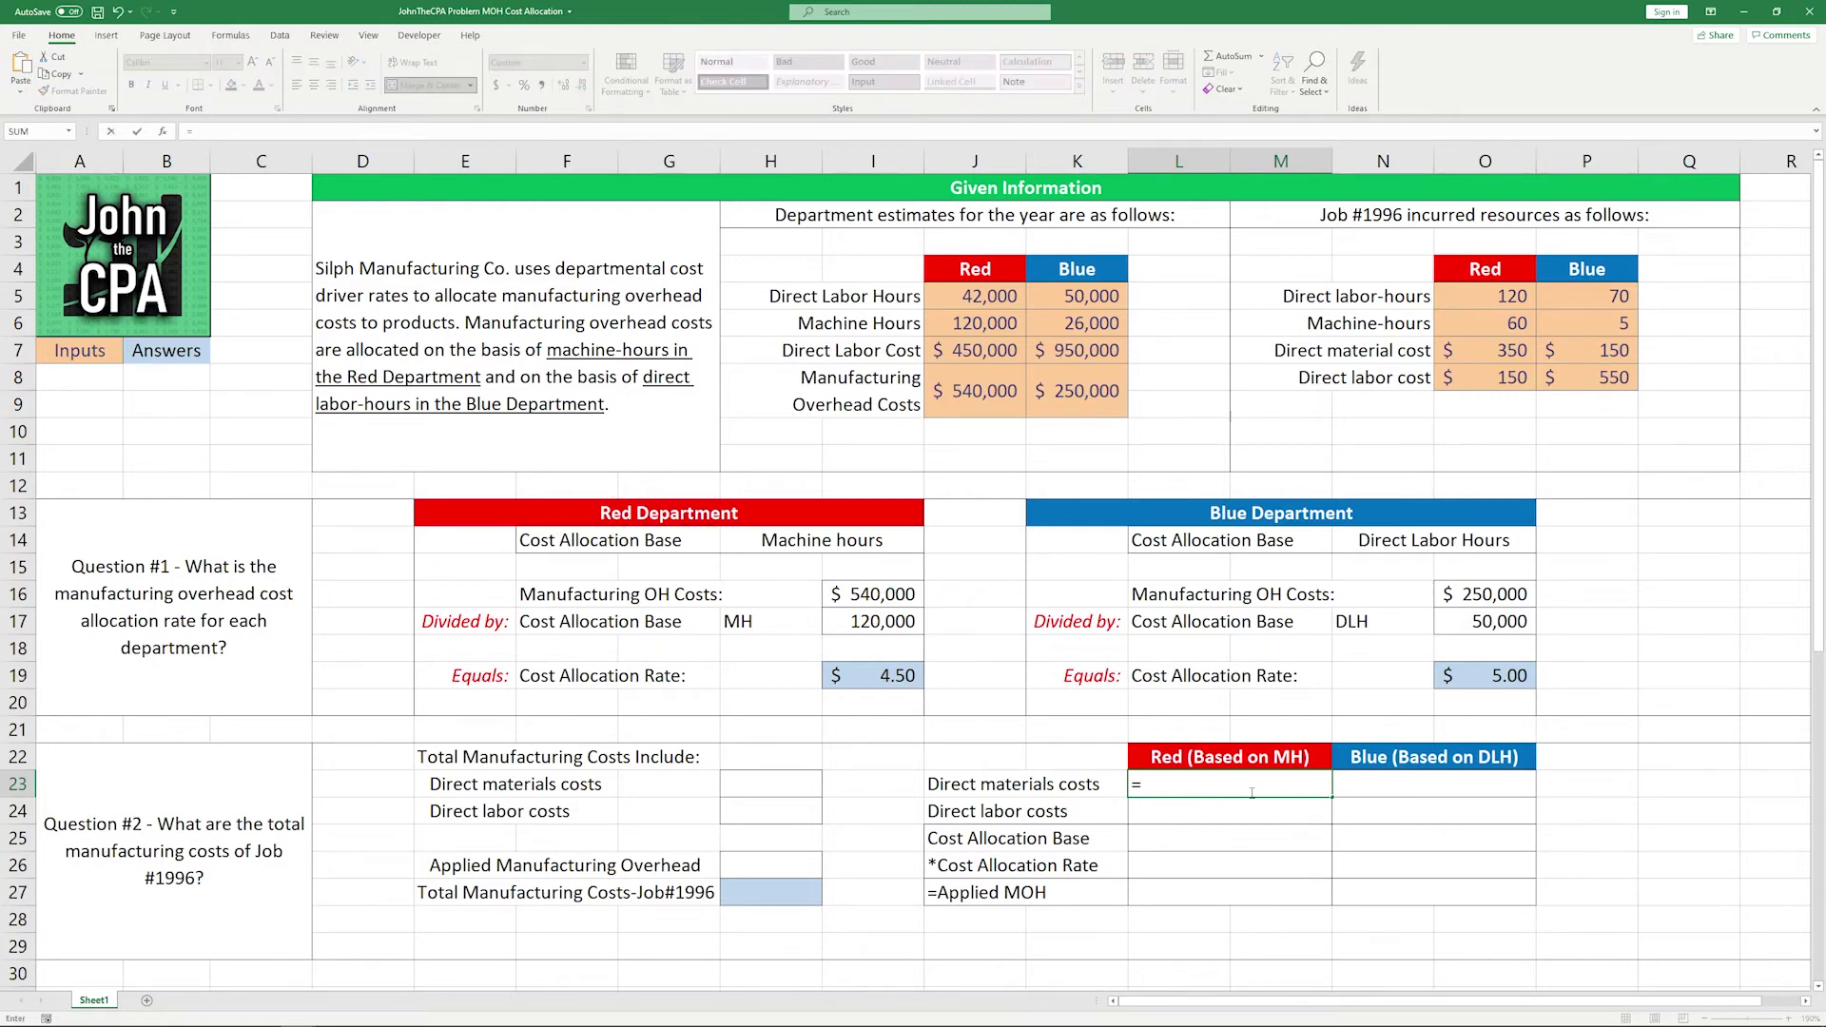
click(1490, 353)
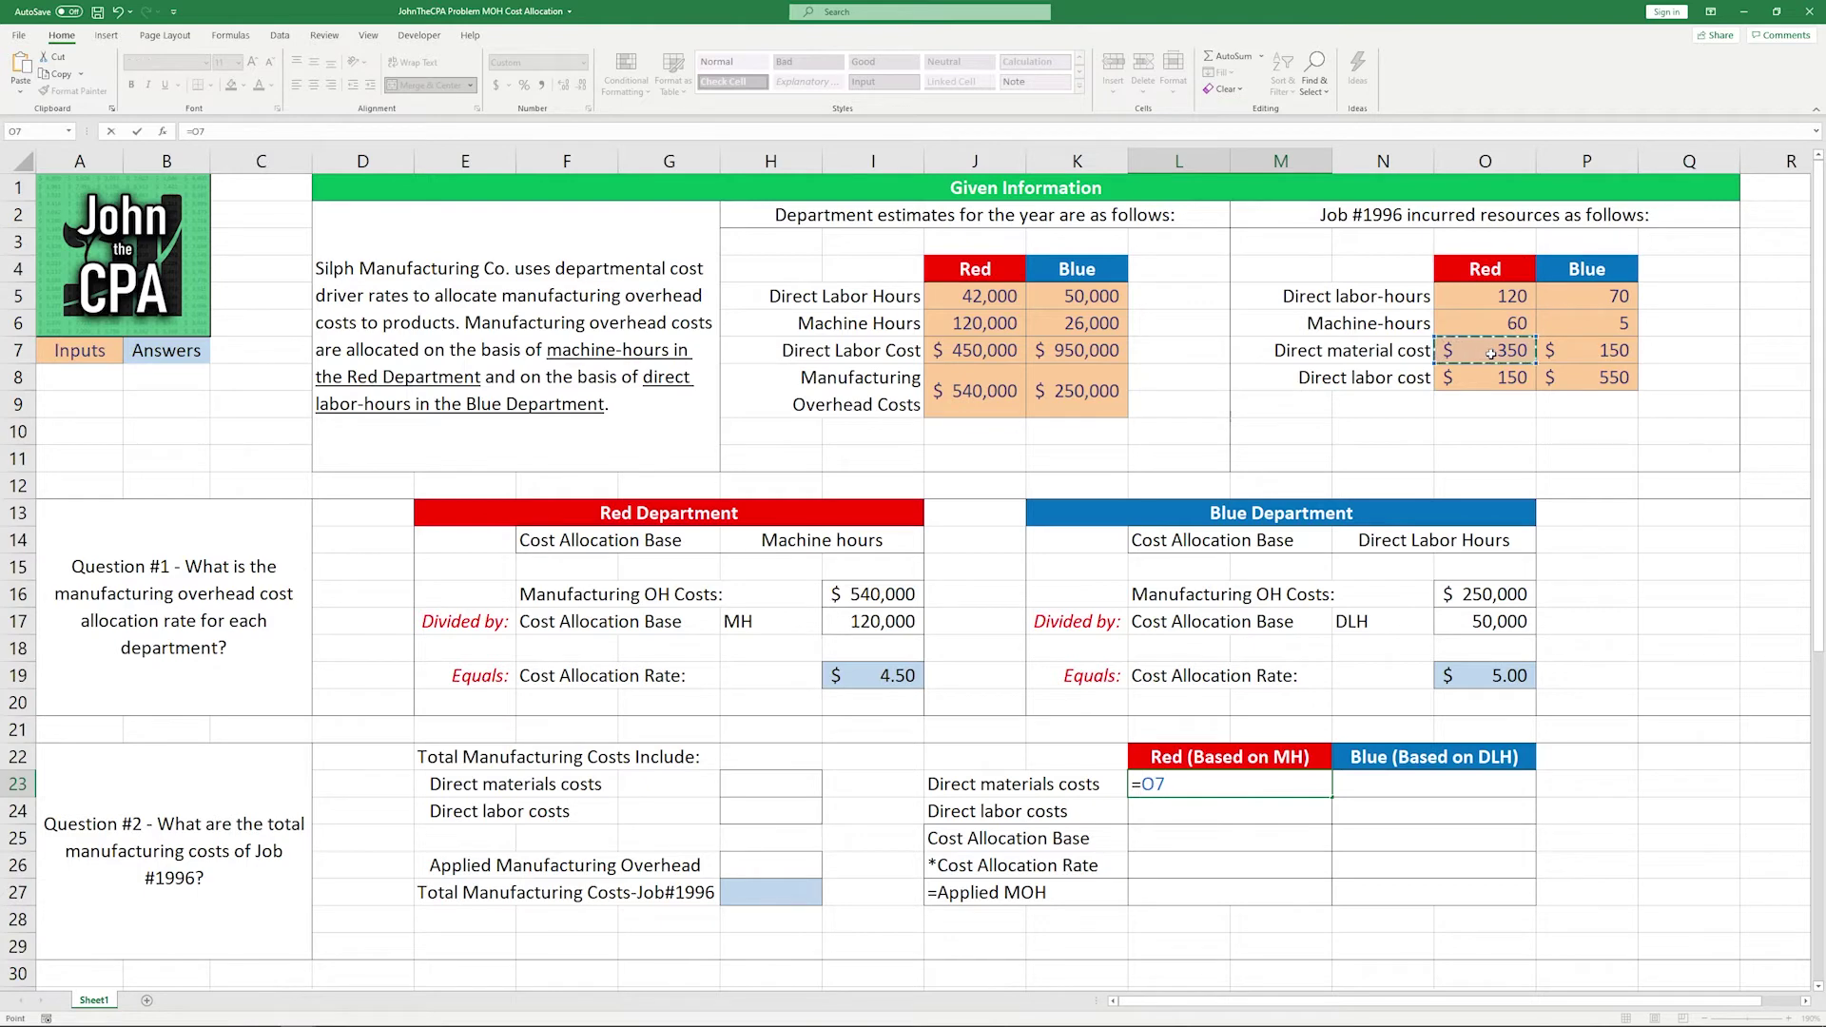
key(Return)
text(=)
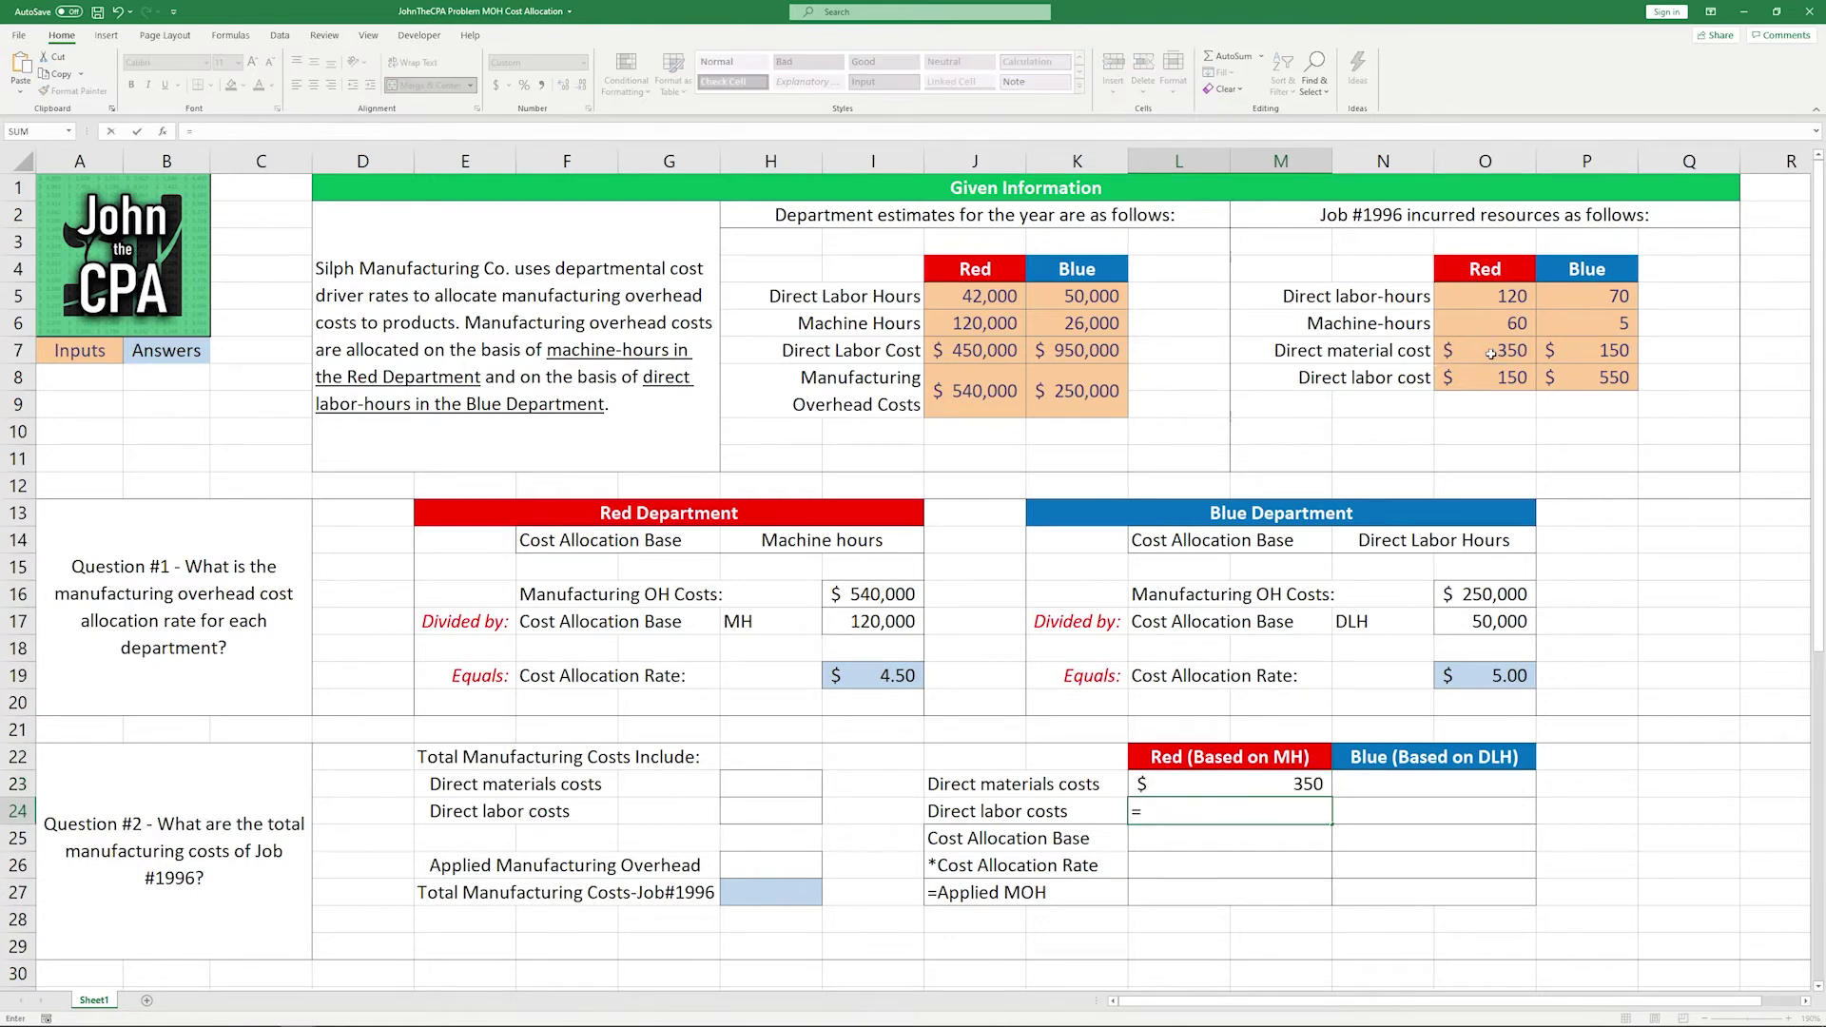
click(1503, 376)
key(Return)
Link Blue's Job #1996 direct materials ($150) and direct labor ($550) into N23 and N24
key(Up)
key(Up)
key(Right)
text(=)
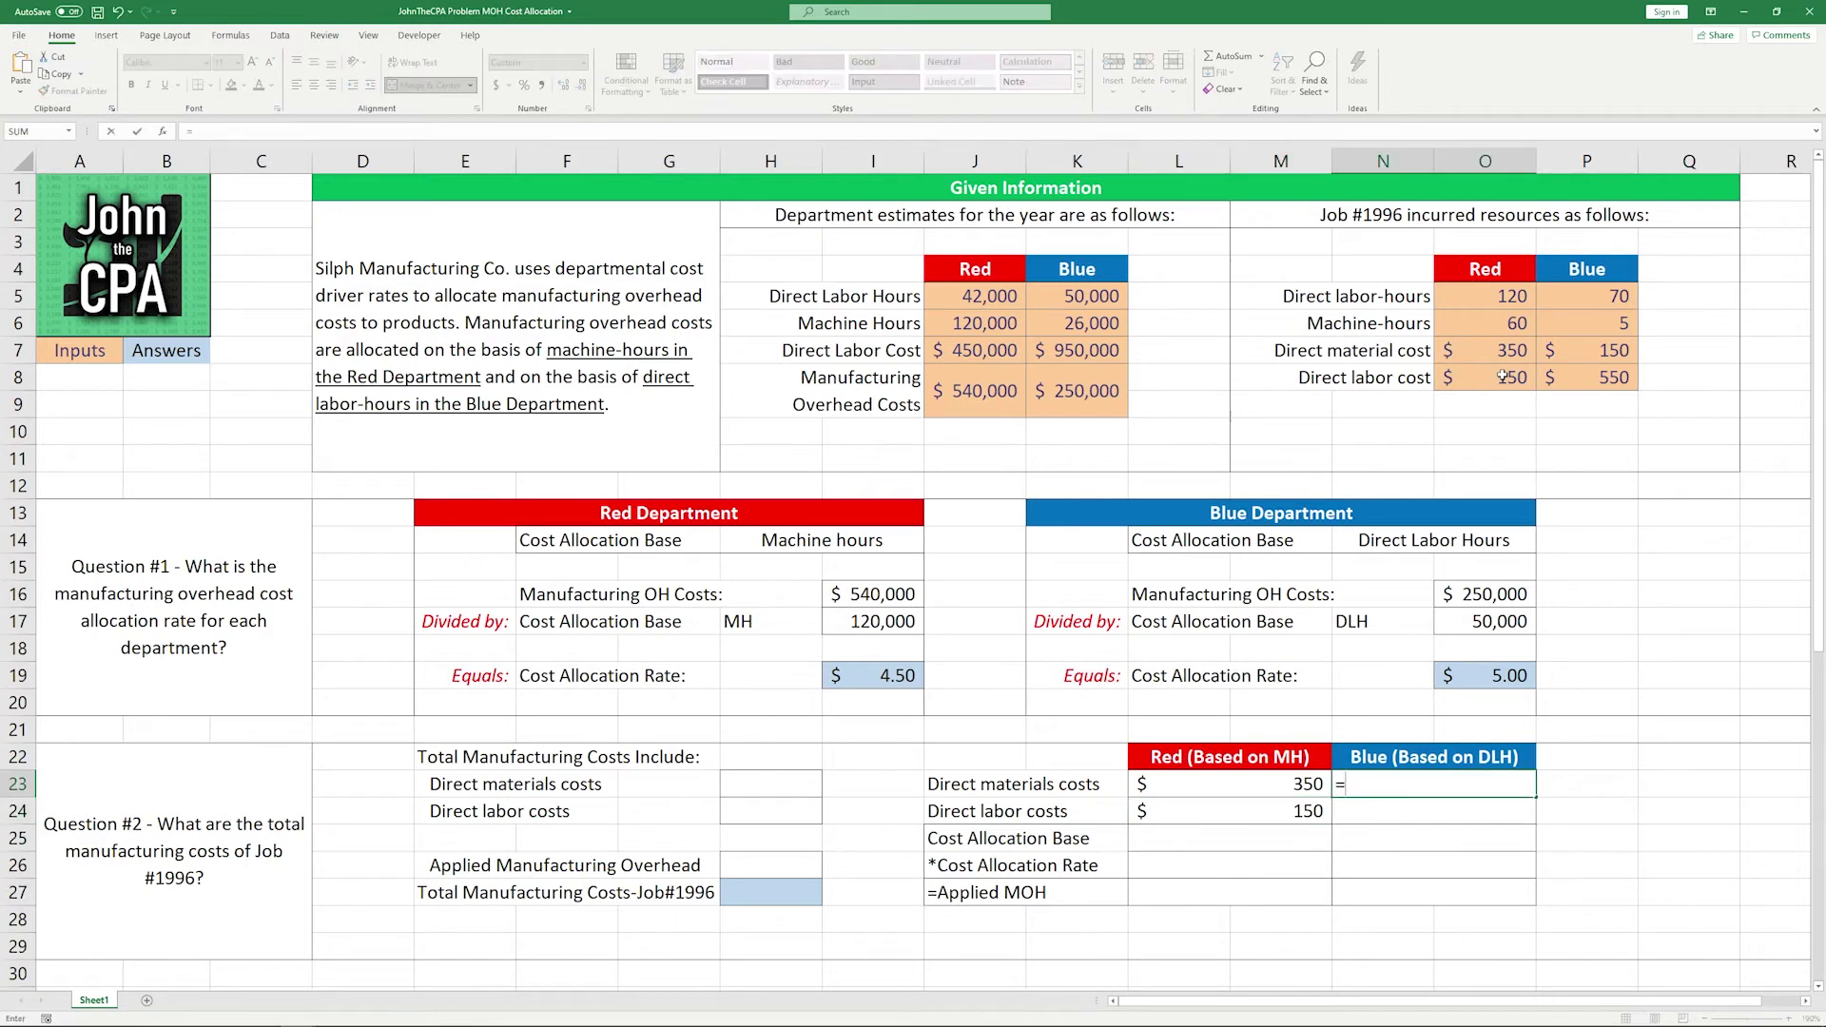
click(1604, 345)
key(Return)
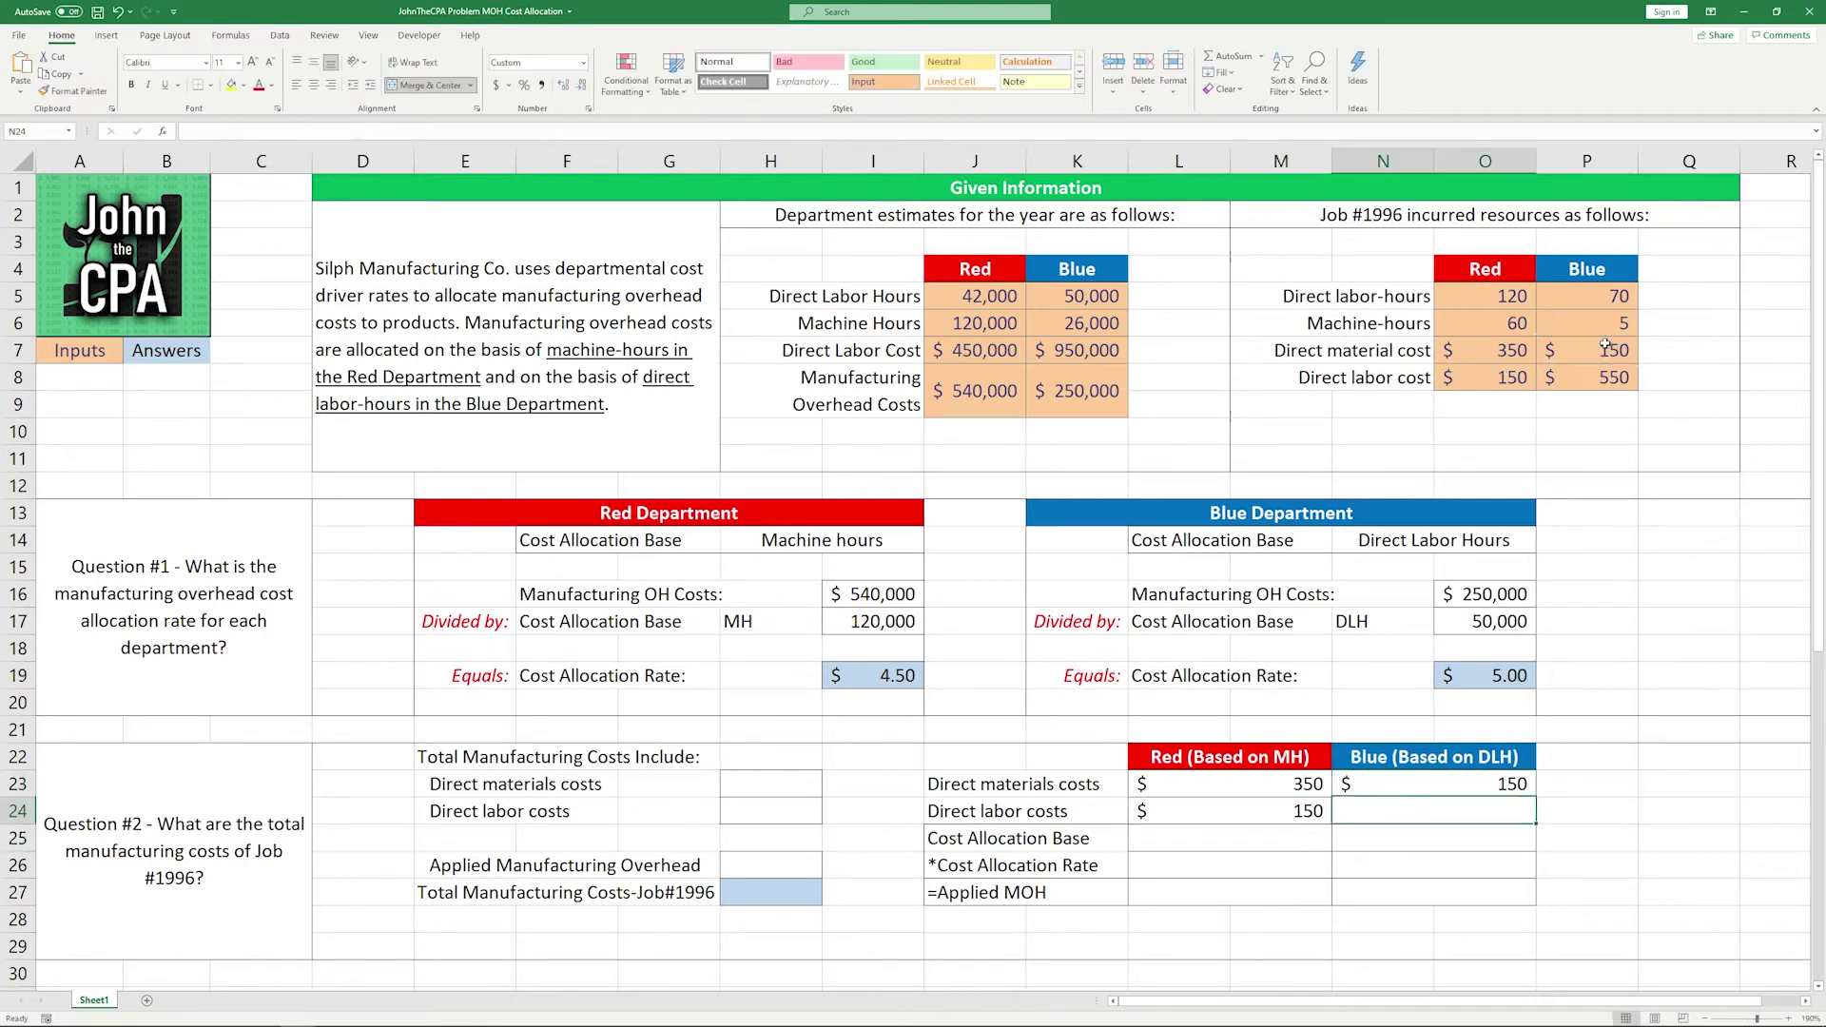
text(=)
click(1593, 373)
key(Return)
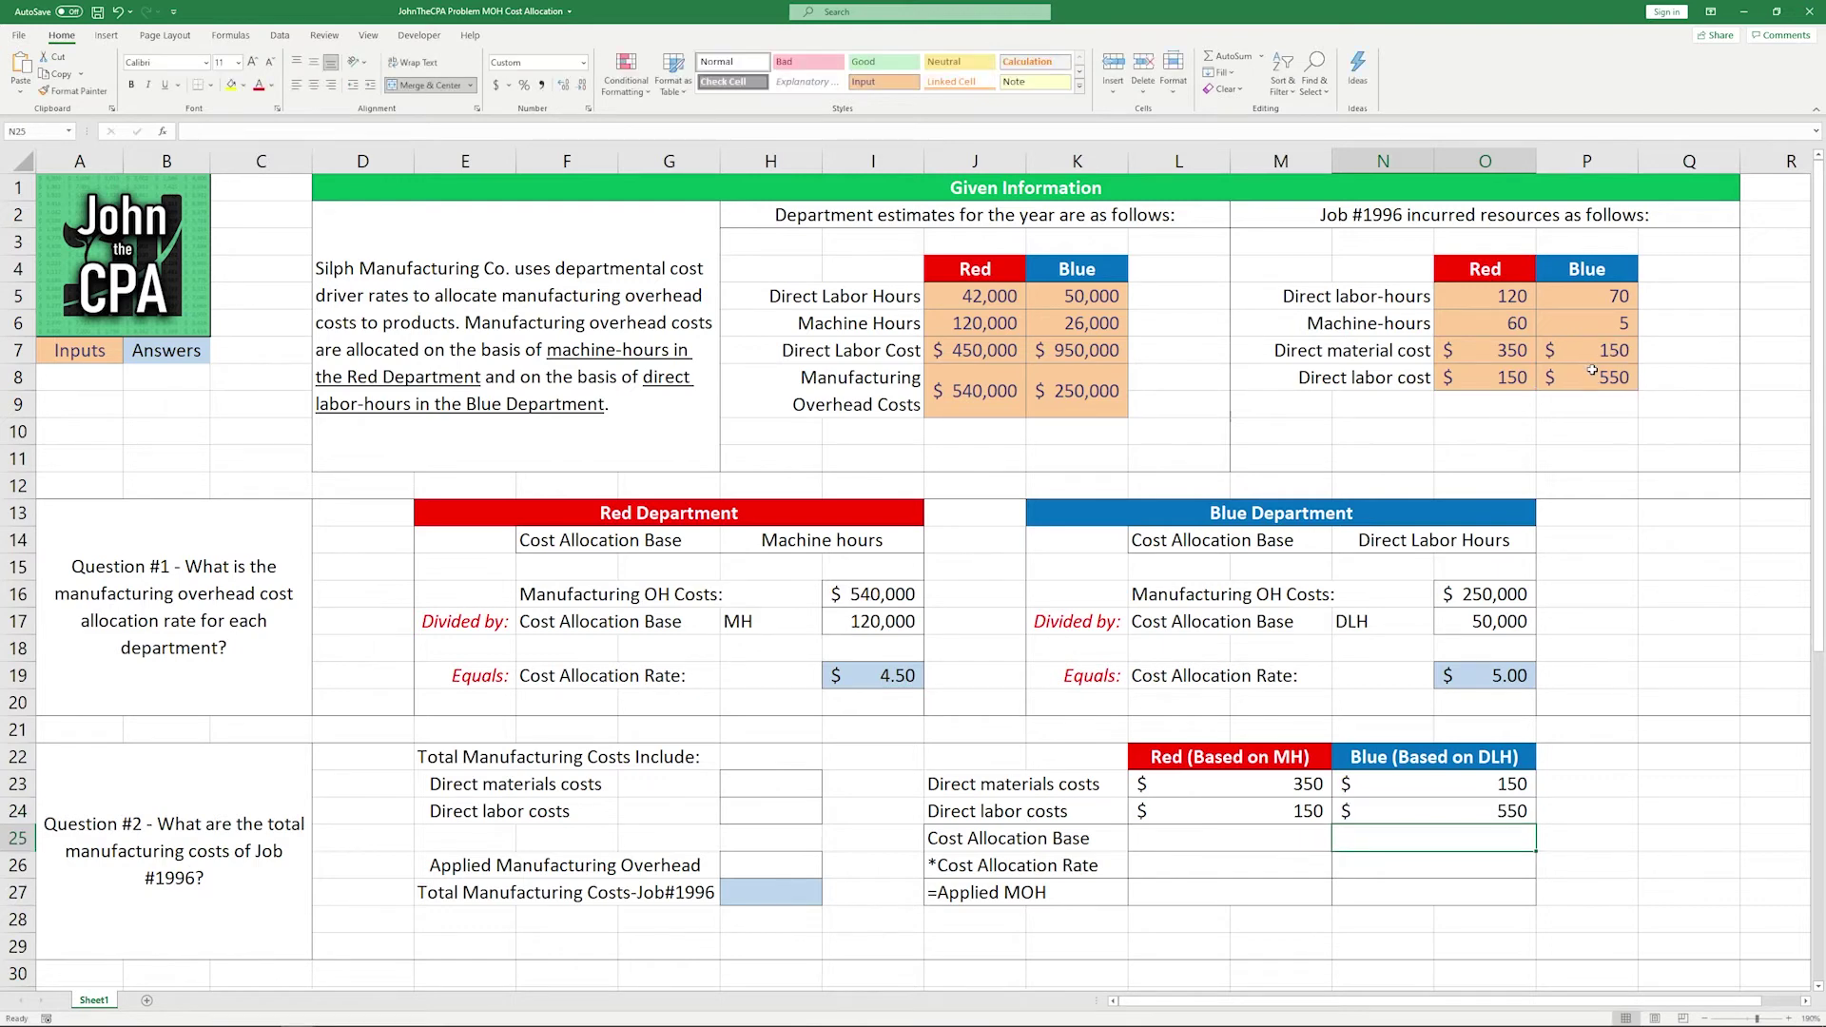
Total direct materials in H23 as =L23+N23, giving $500
click(804, 788)
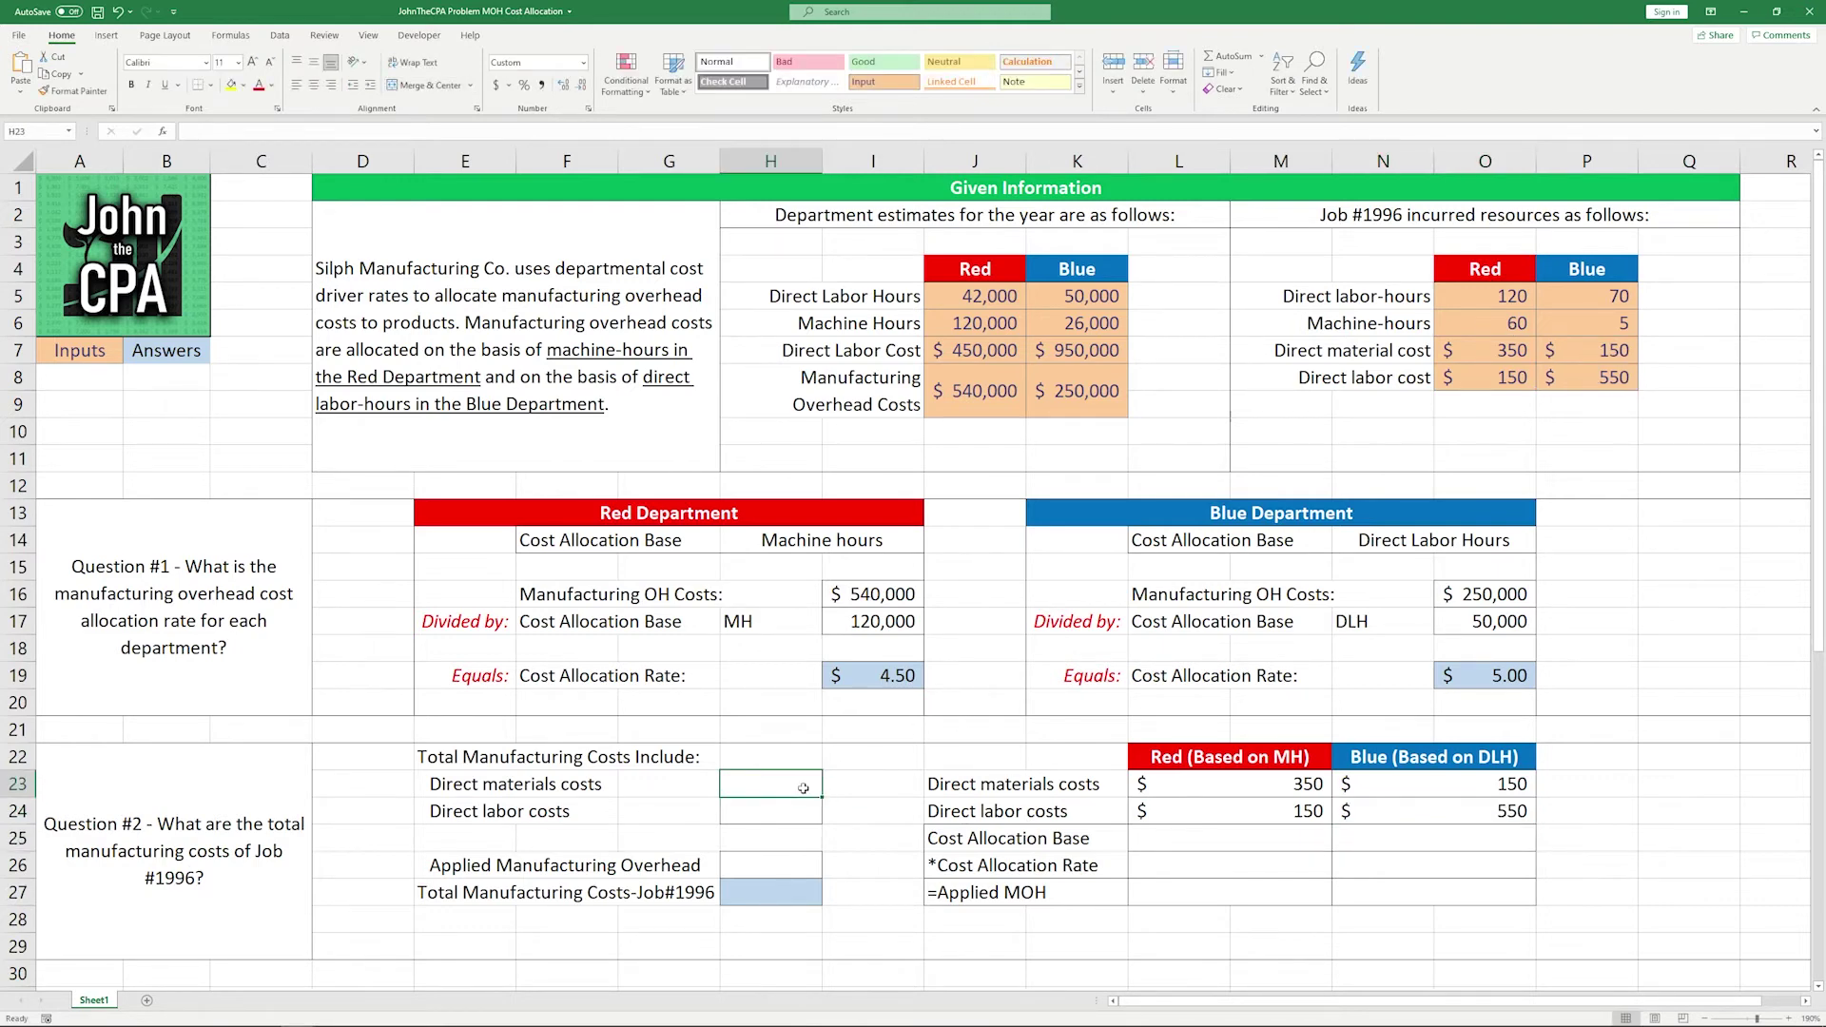
text(=)
click(1257, 787)
text(+)
click(1381, 785)
key(Return)
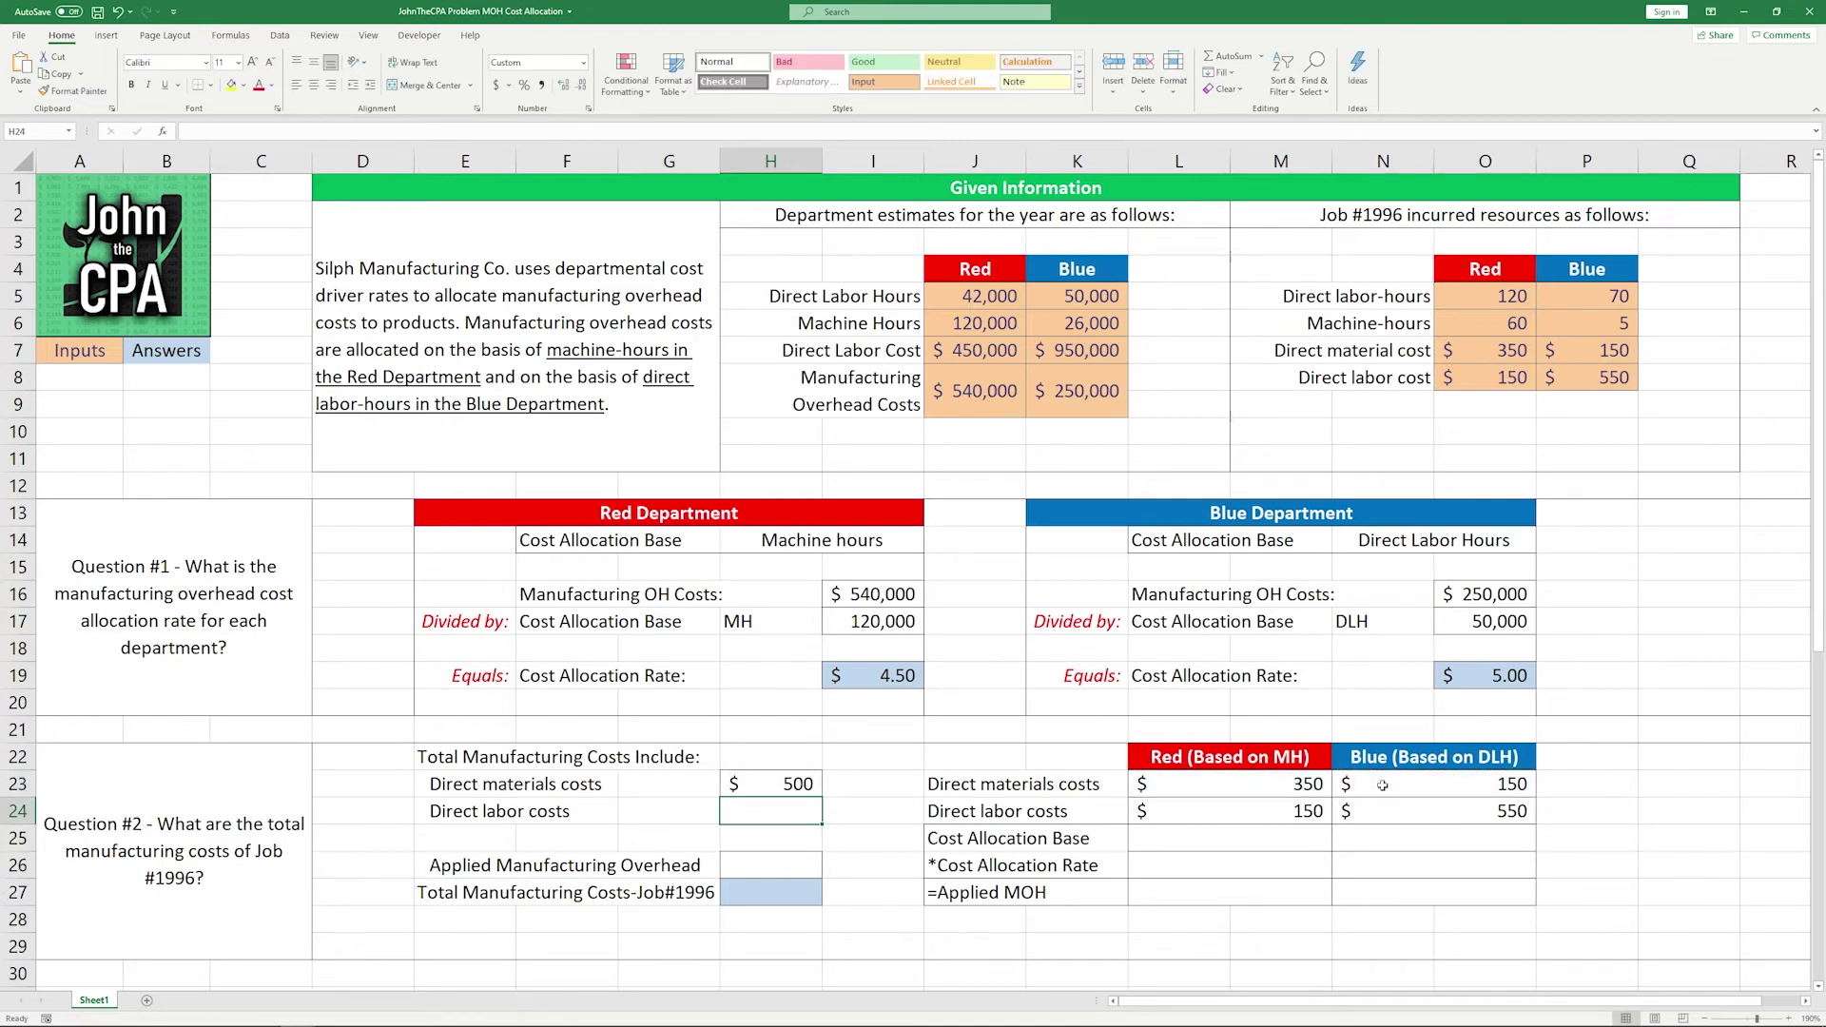
Total direct labor in H24 as =L24+N24, giving $700
text(=)
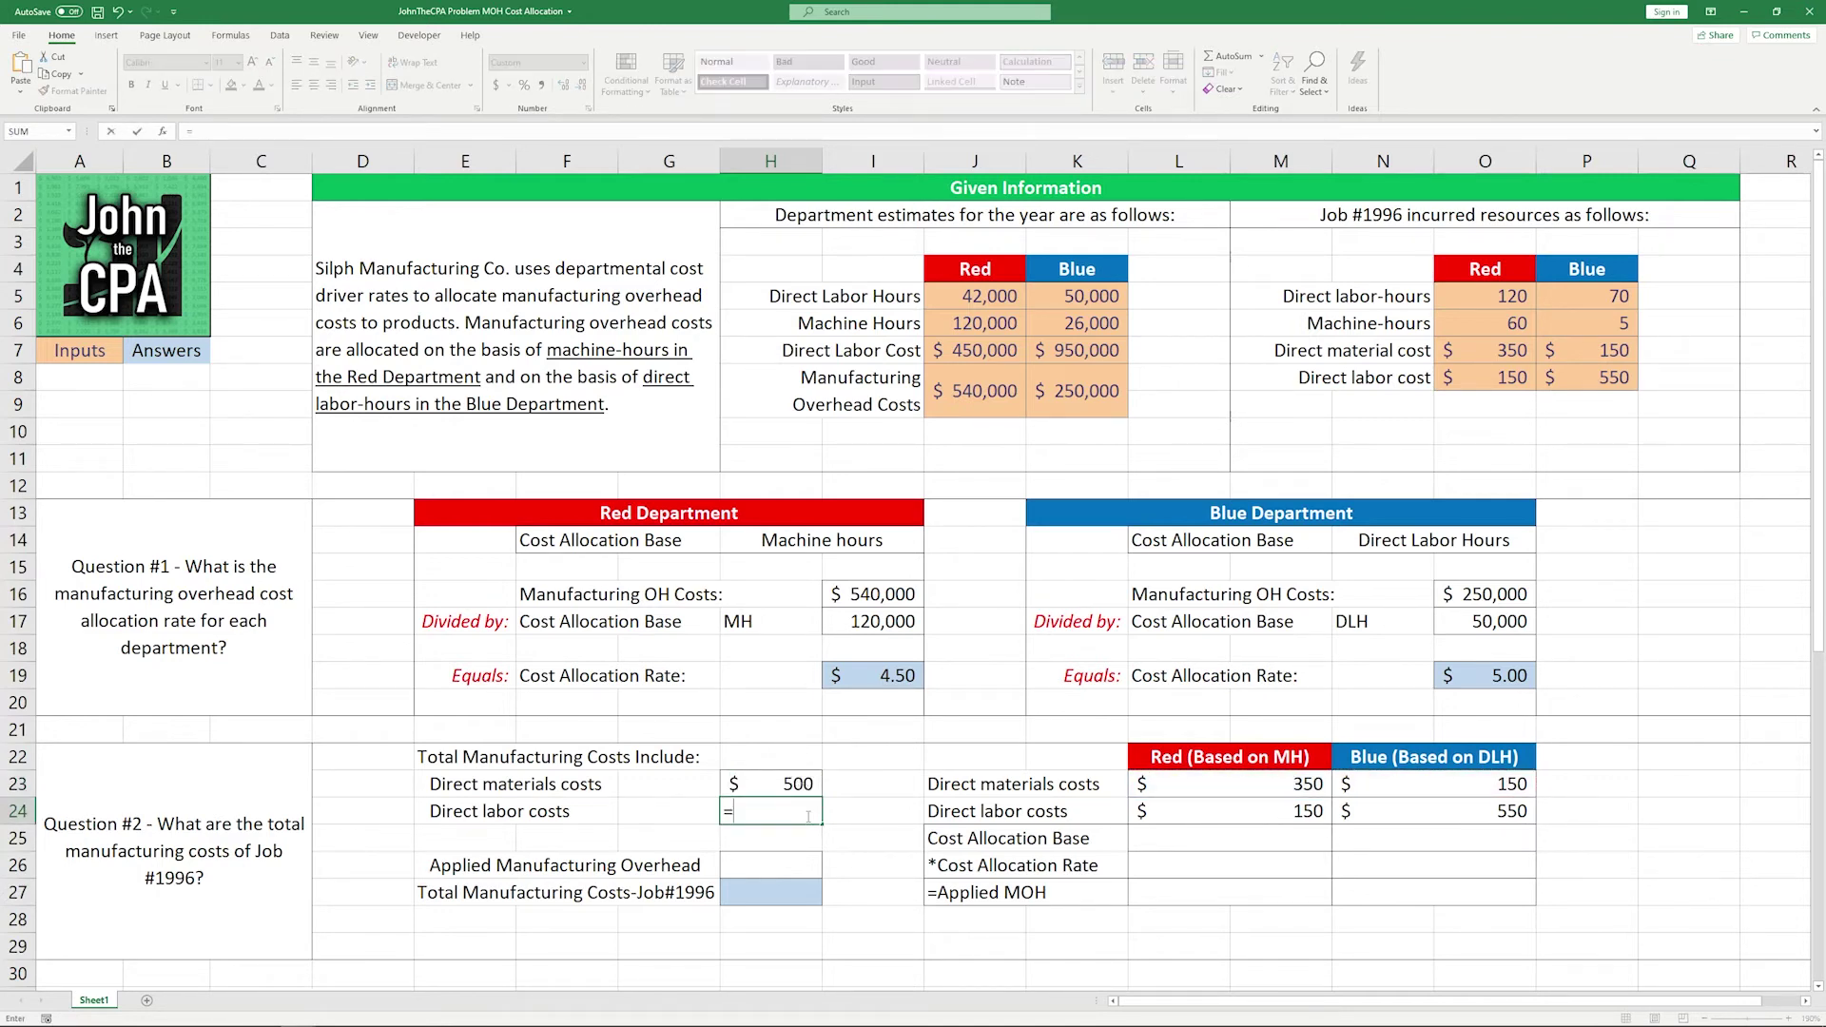
click(1247, 811)
text(+)
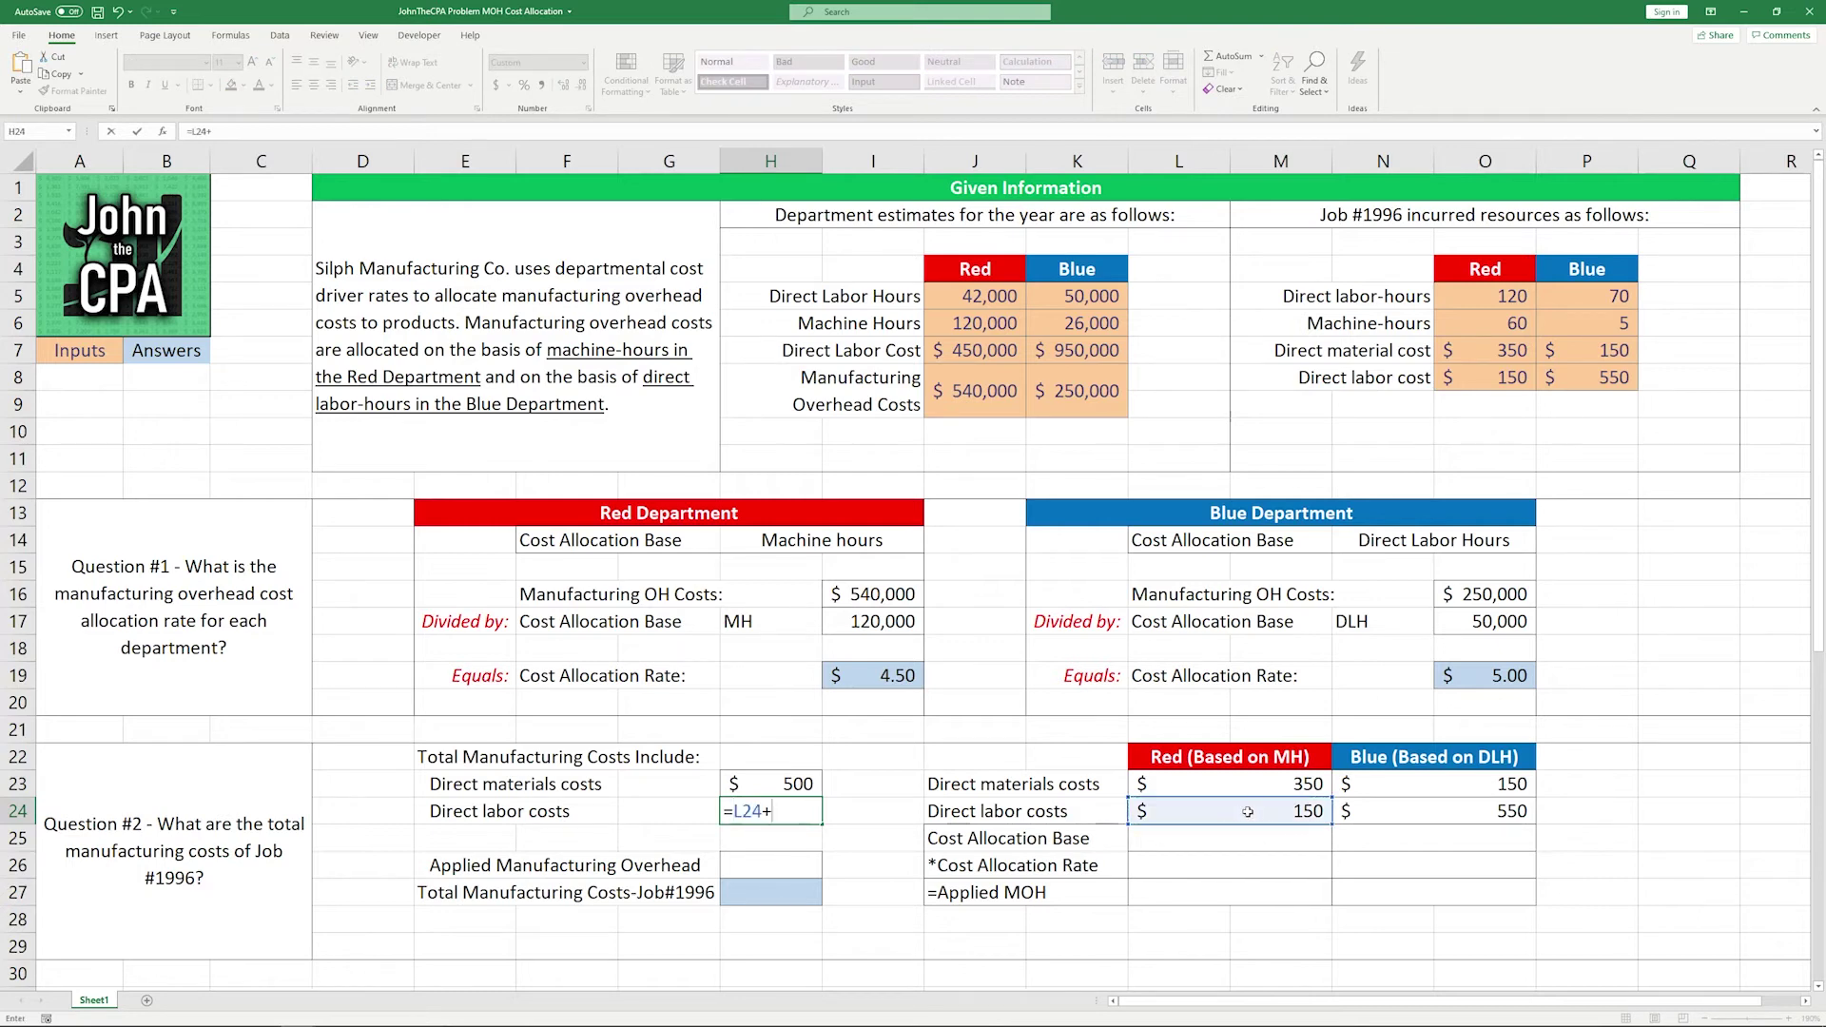
click(1469, 816)
key(Return)
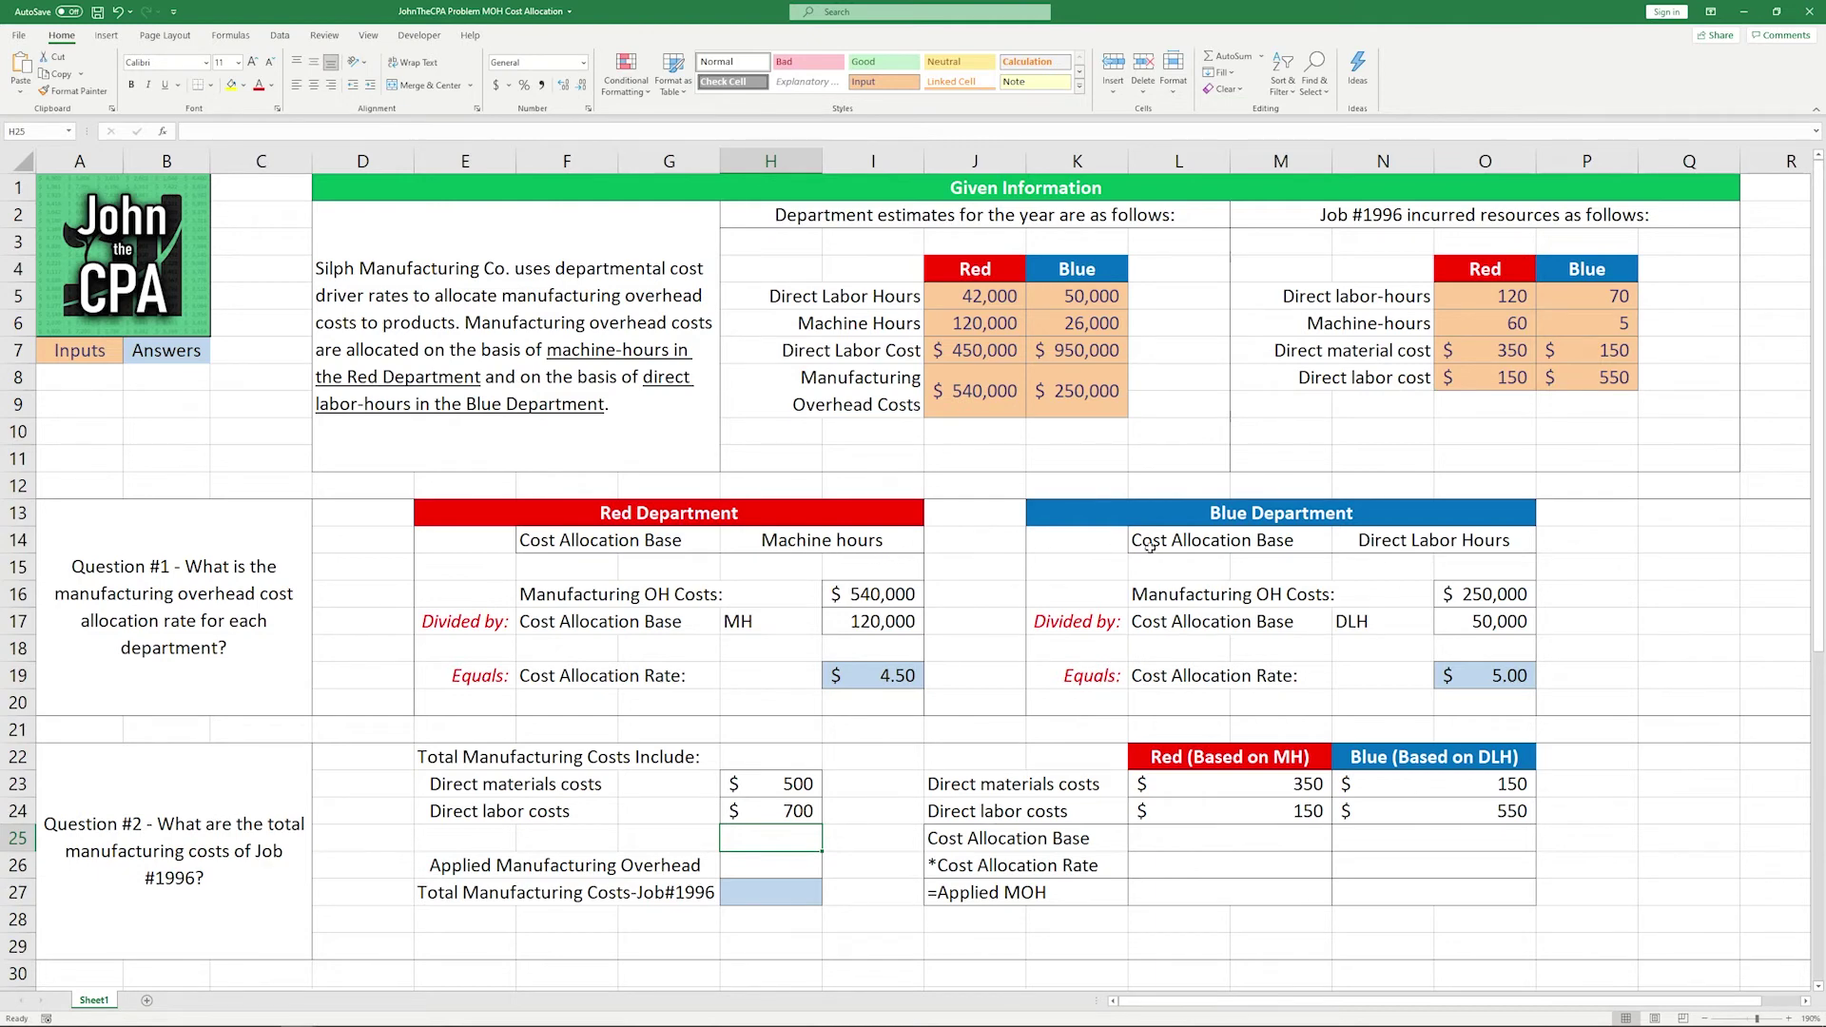
Link Red's 60 machine-hour base into L25 and its $4.50 rate into L26
click(1232, 836)
text(=)
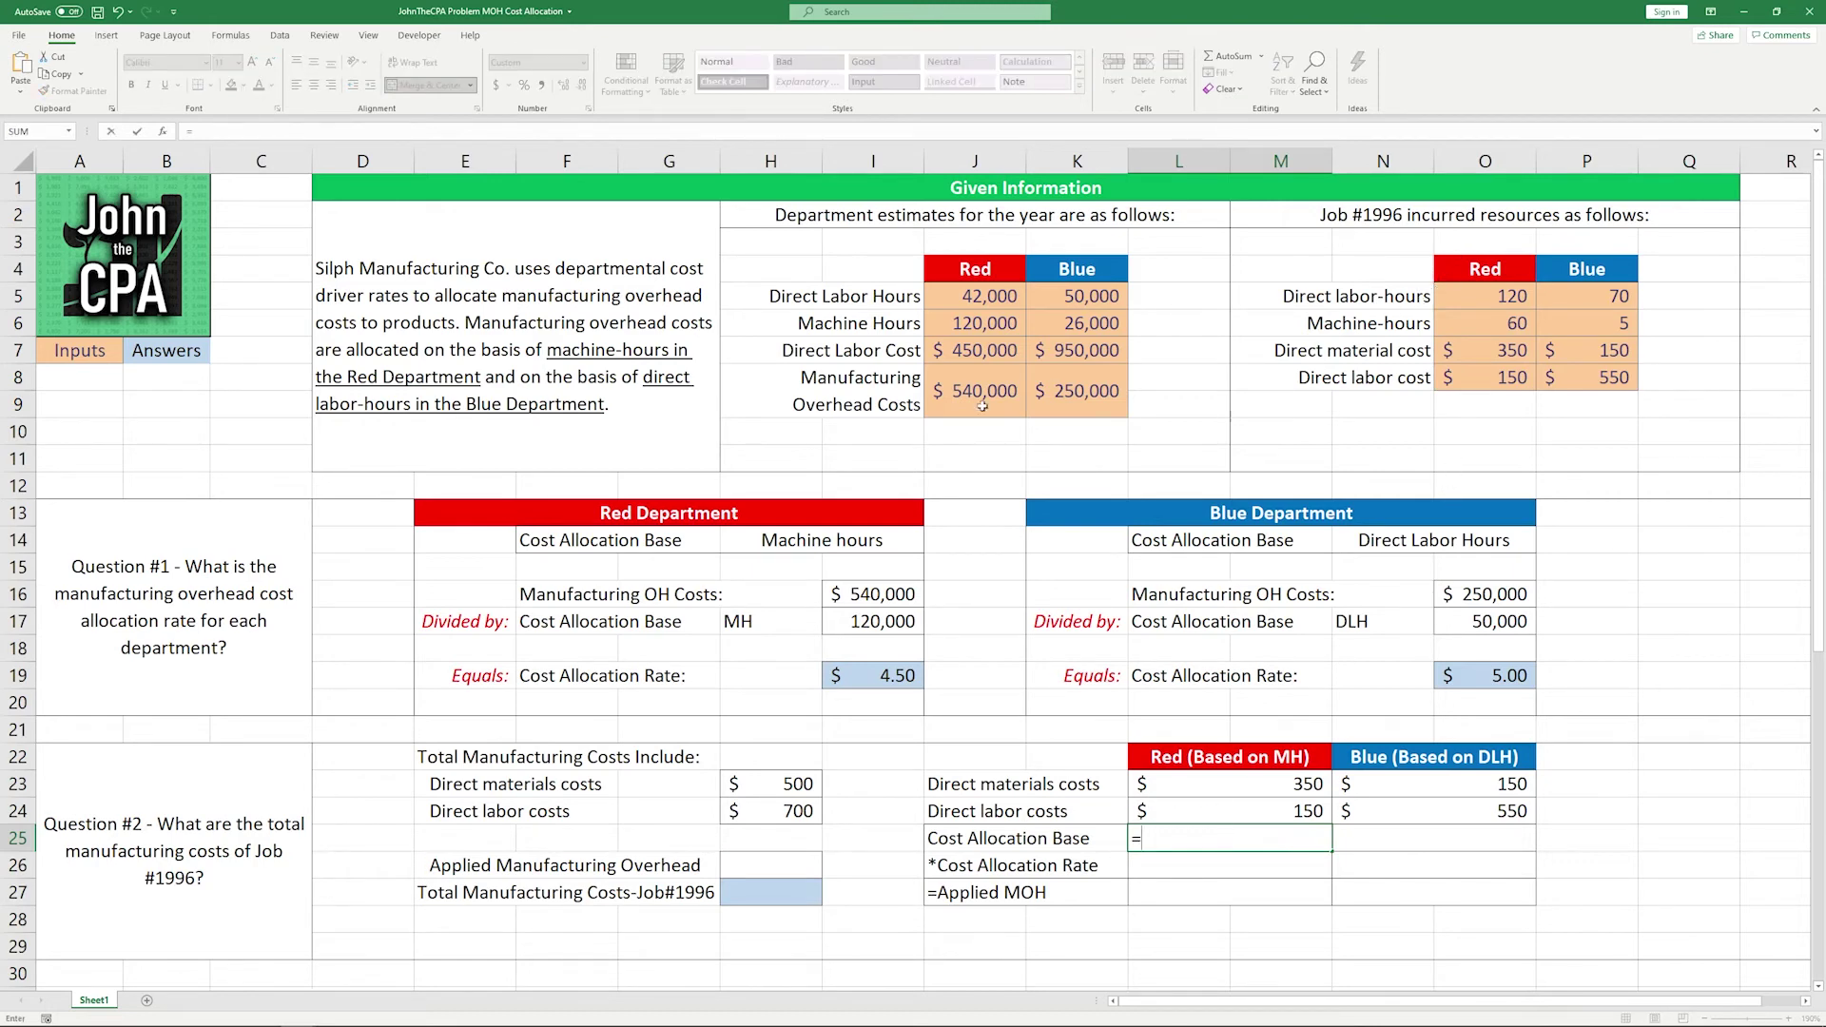
click(1508, 323)
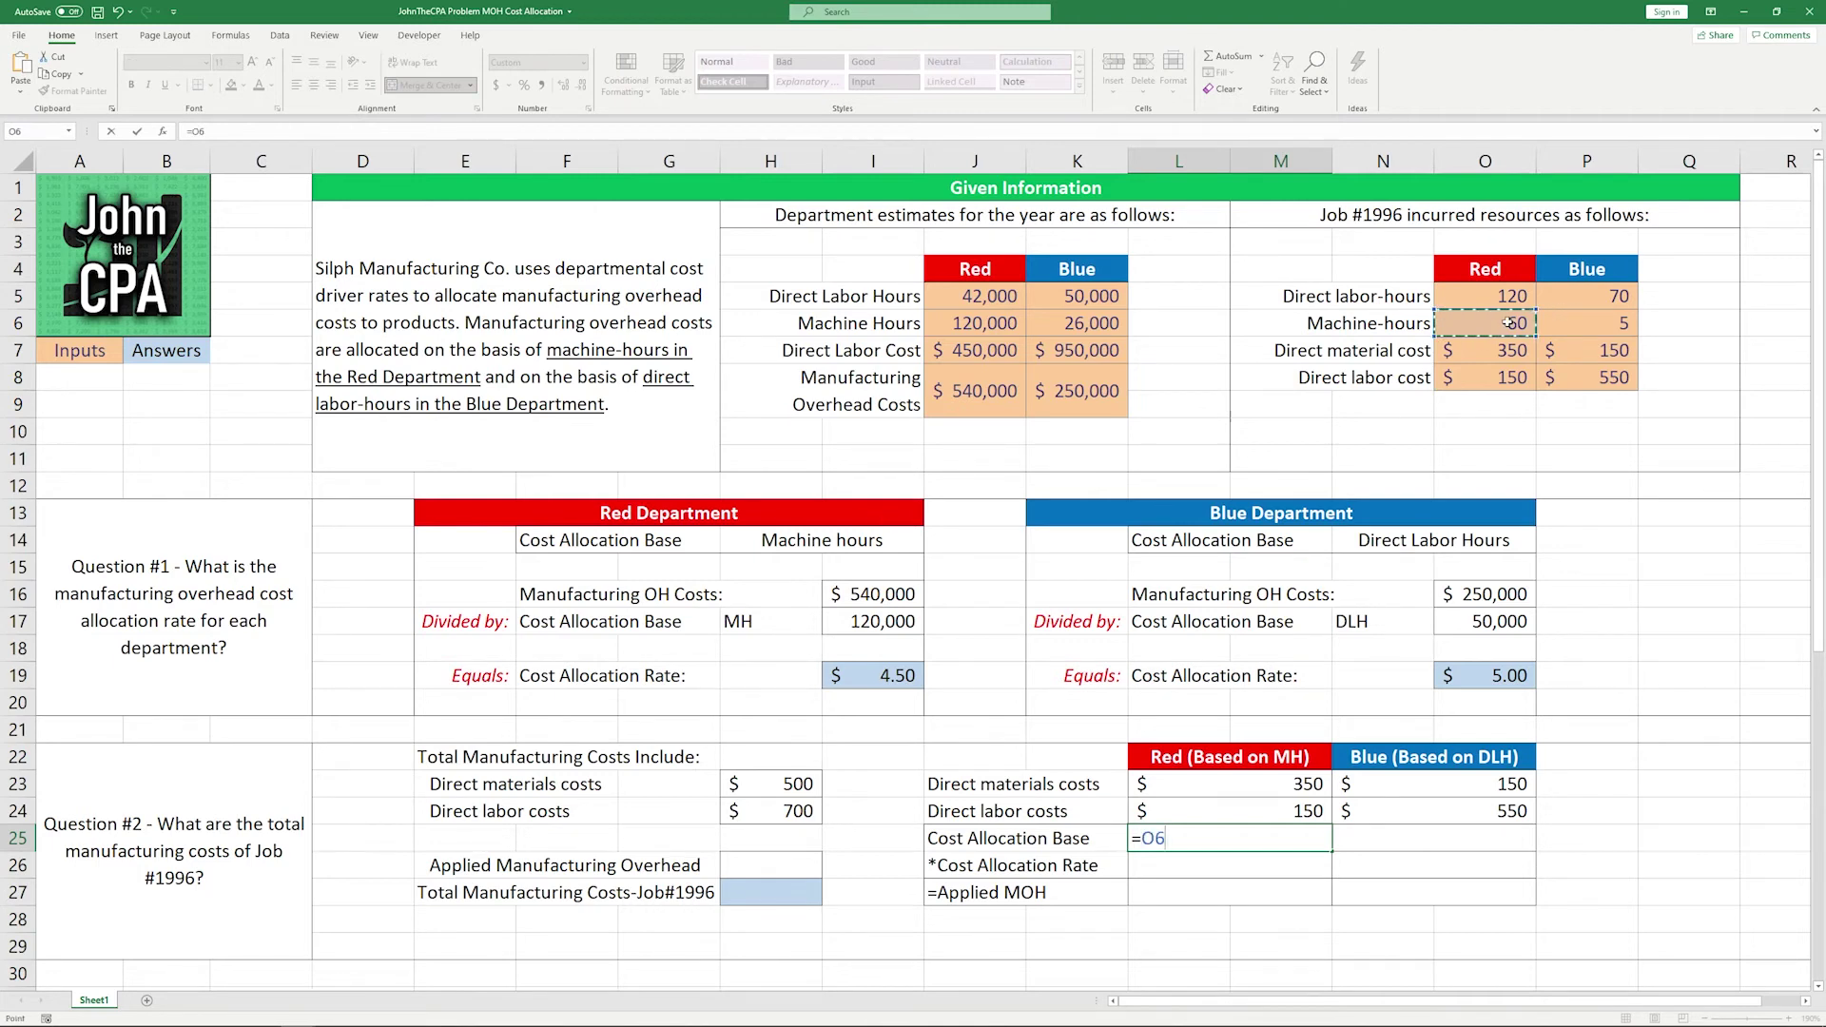
key(Return)
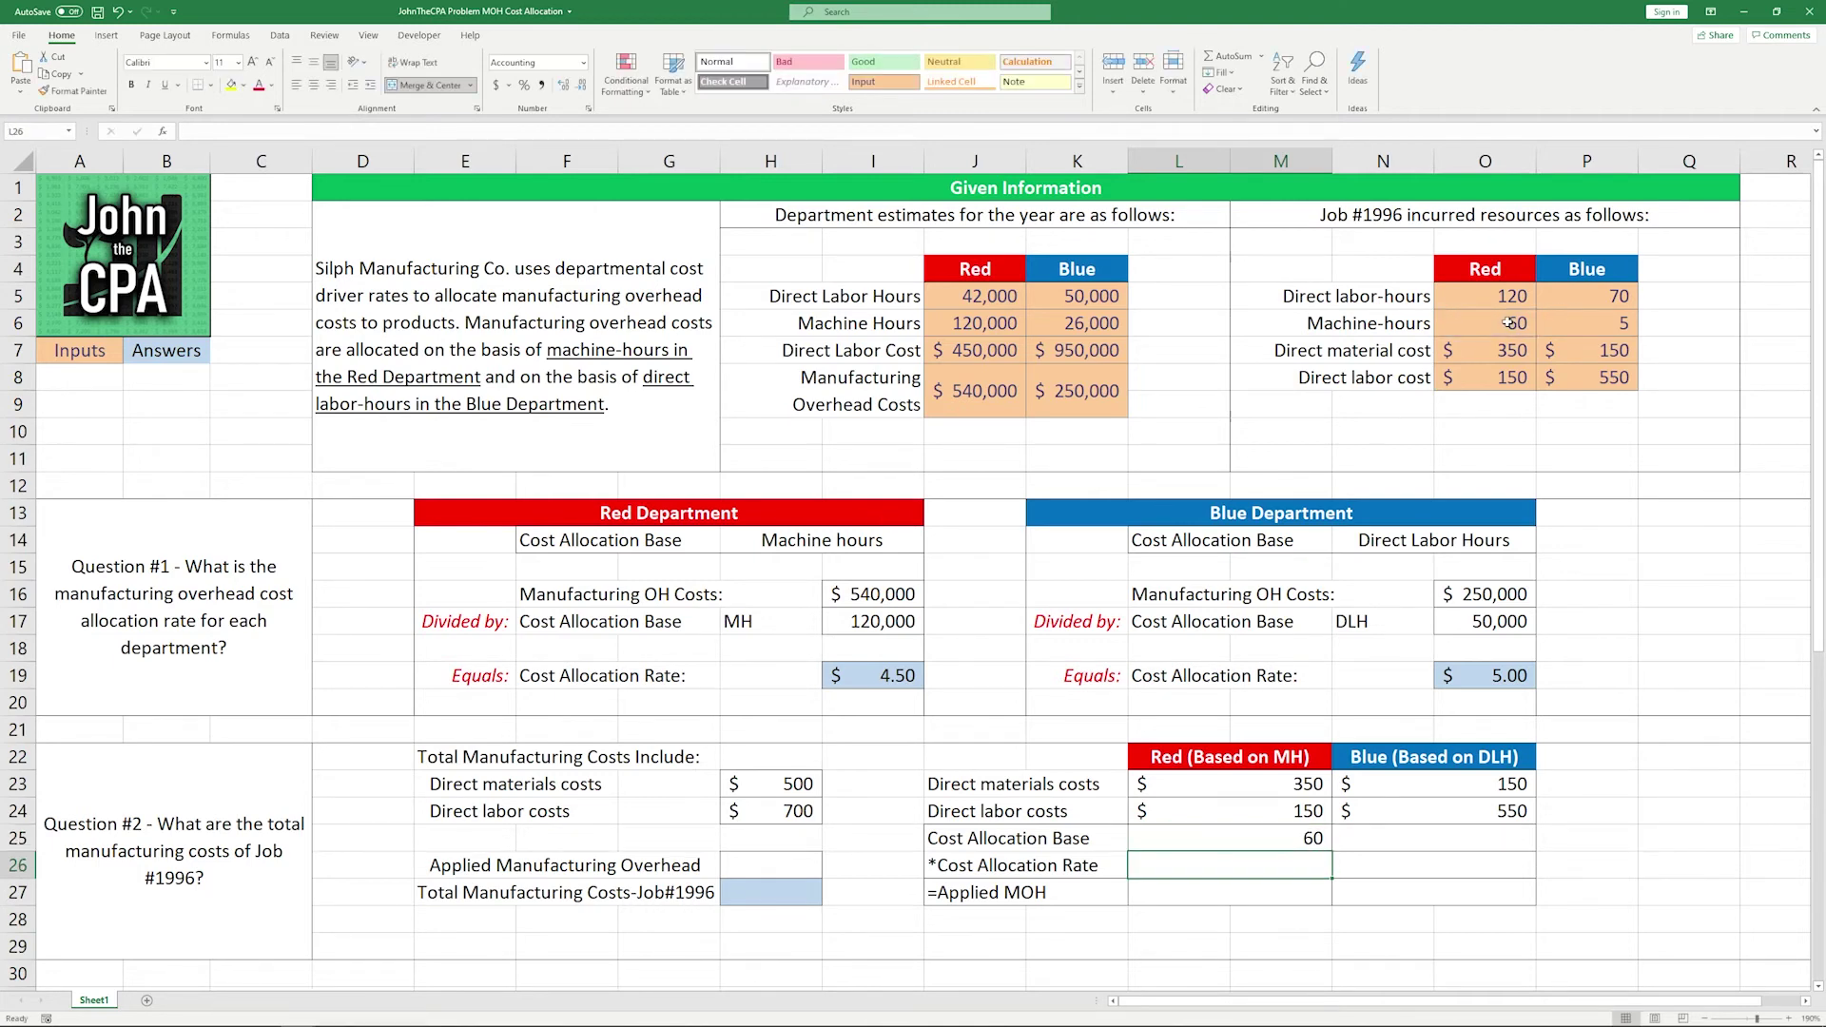
text(=)
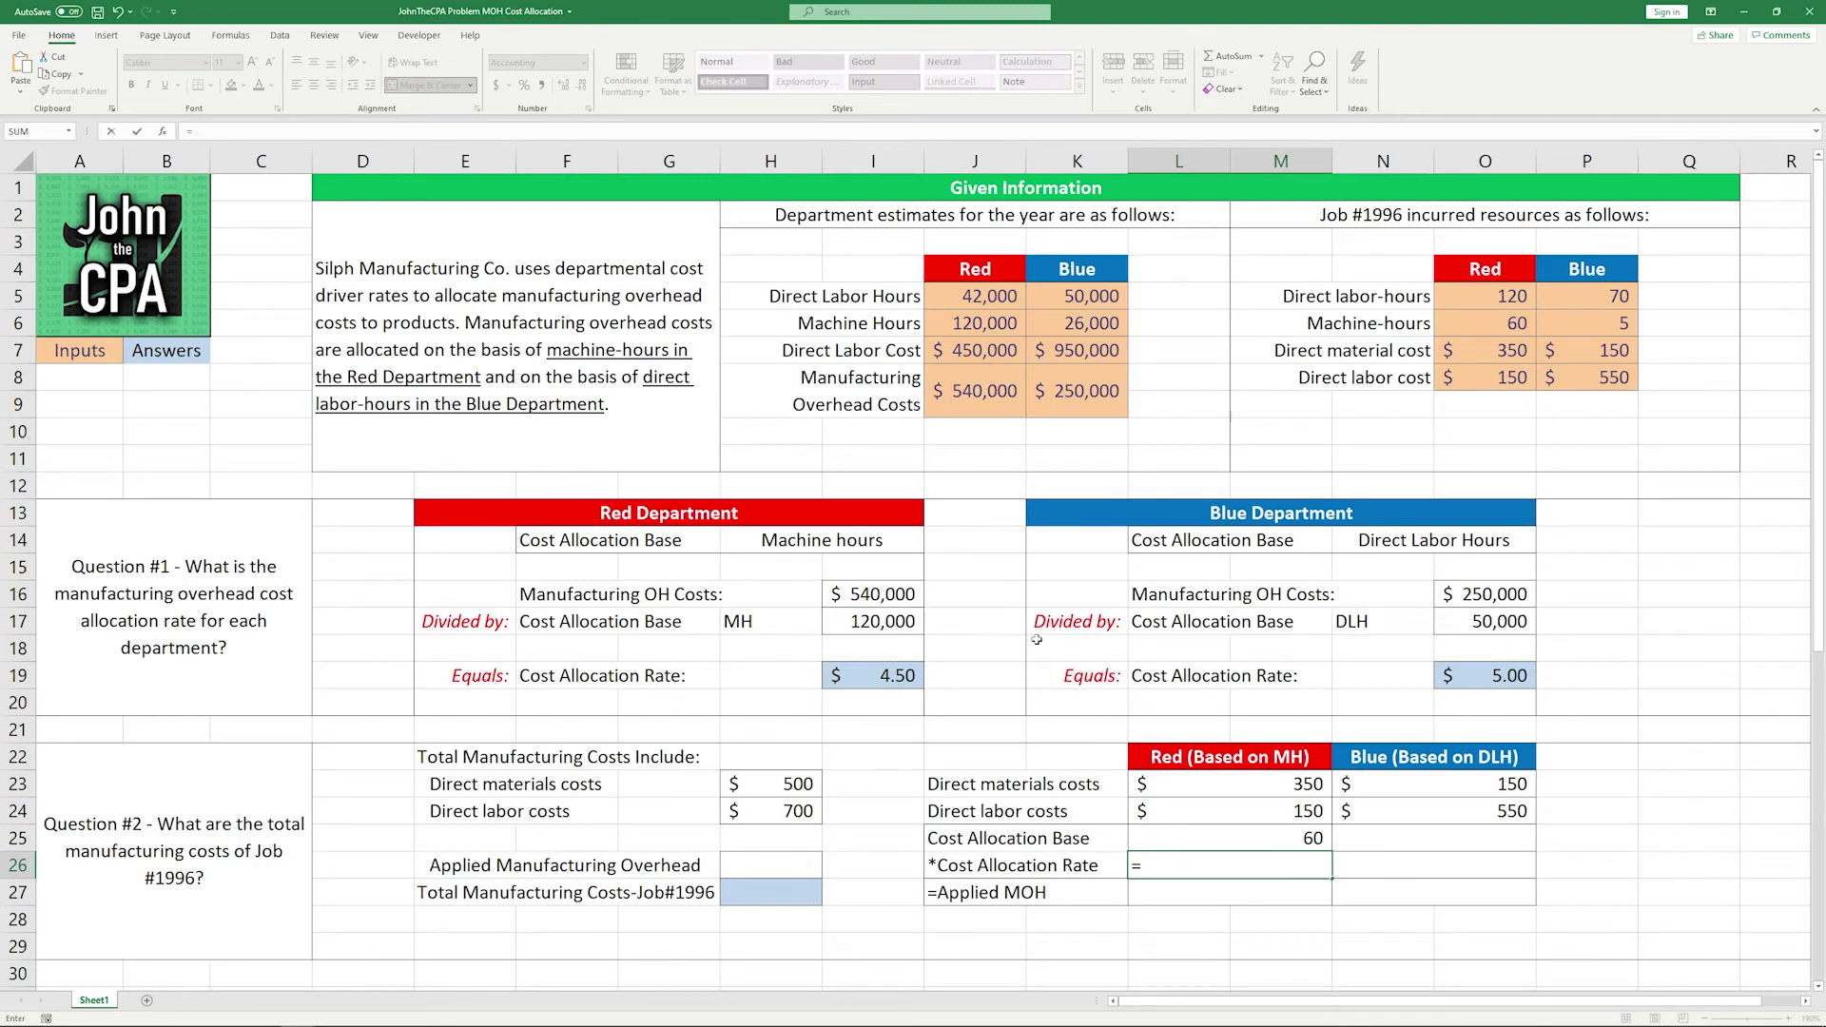
click(891, 679)
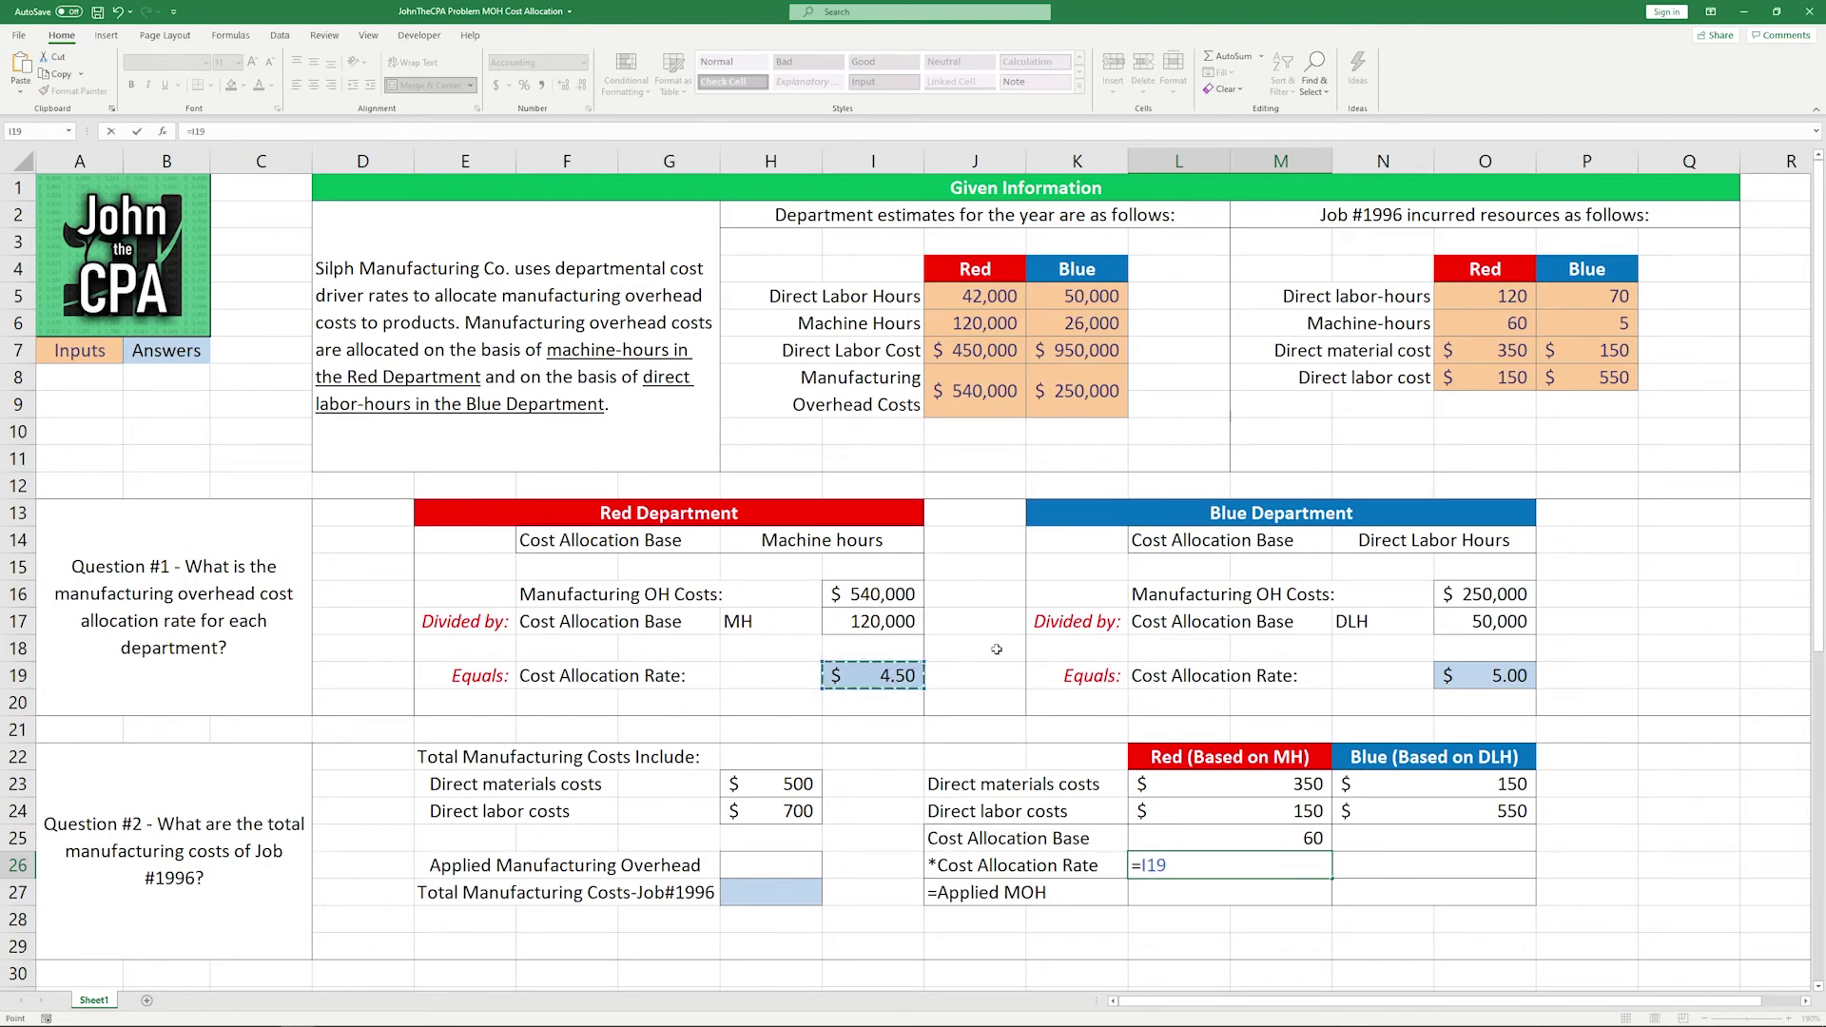
key(Return)
Multiply base by rate in L27 for Red applied MOH of $270
text(=)
key(Up)
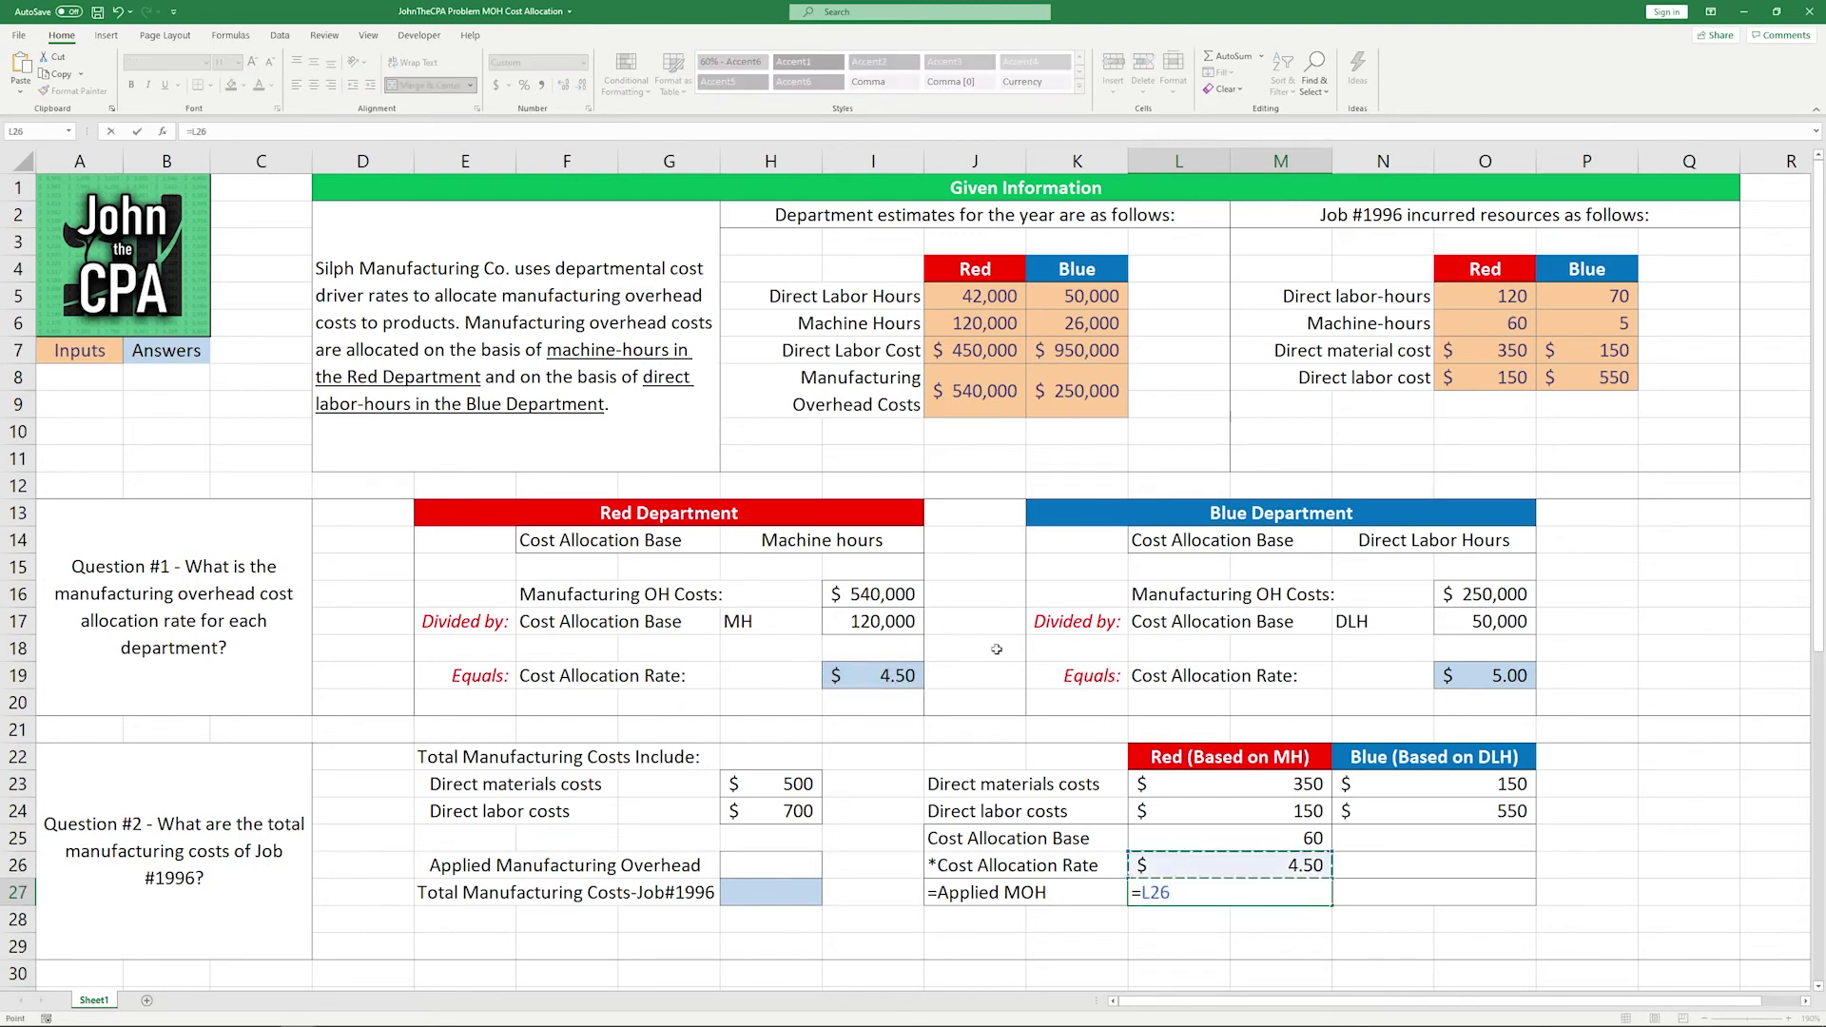
key(Up)
text(*)
key(Up)
key(Return)
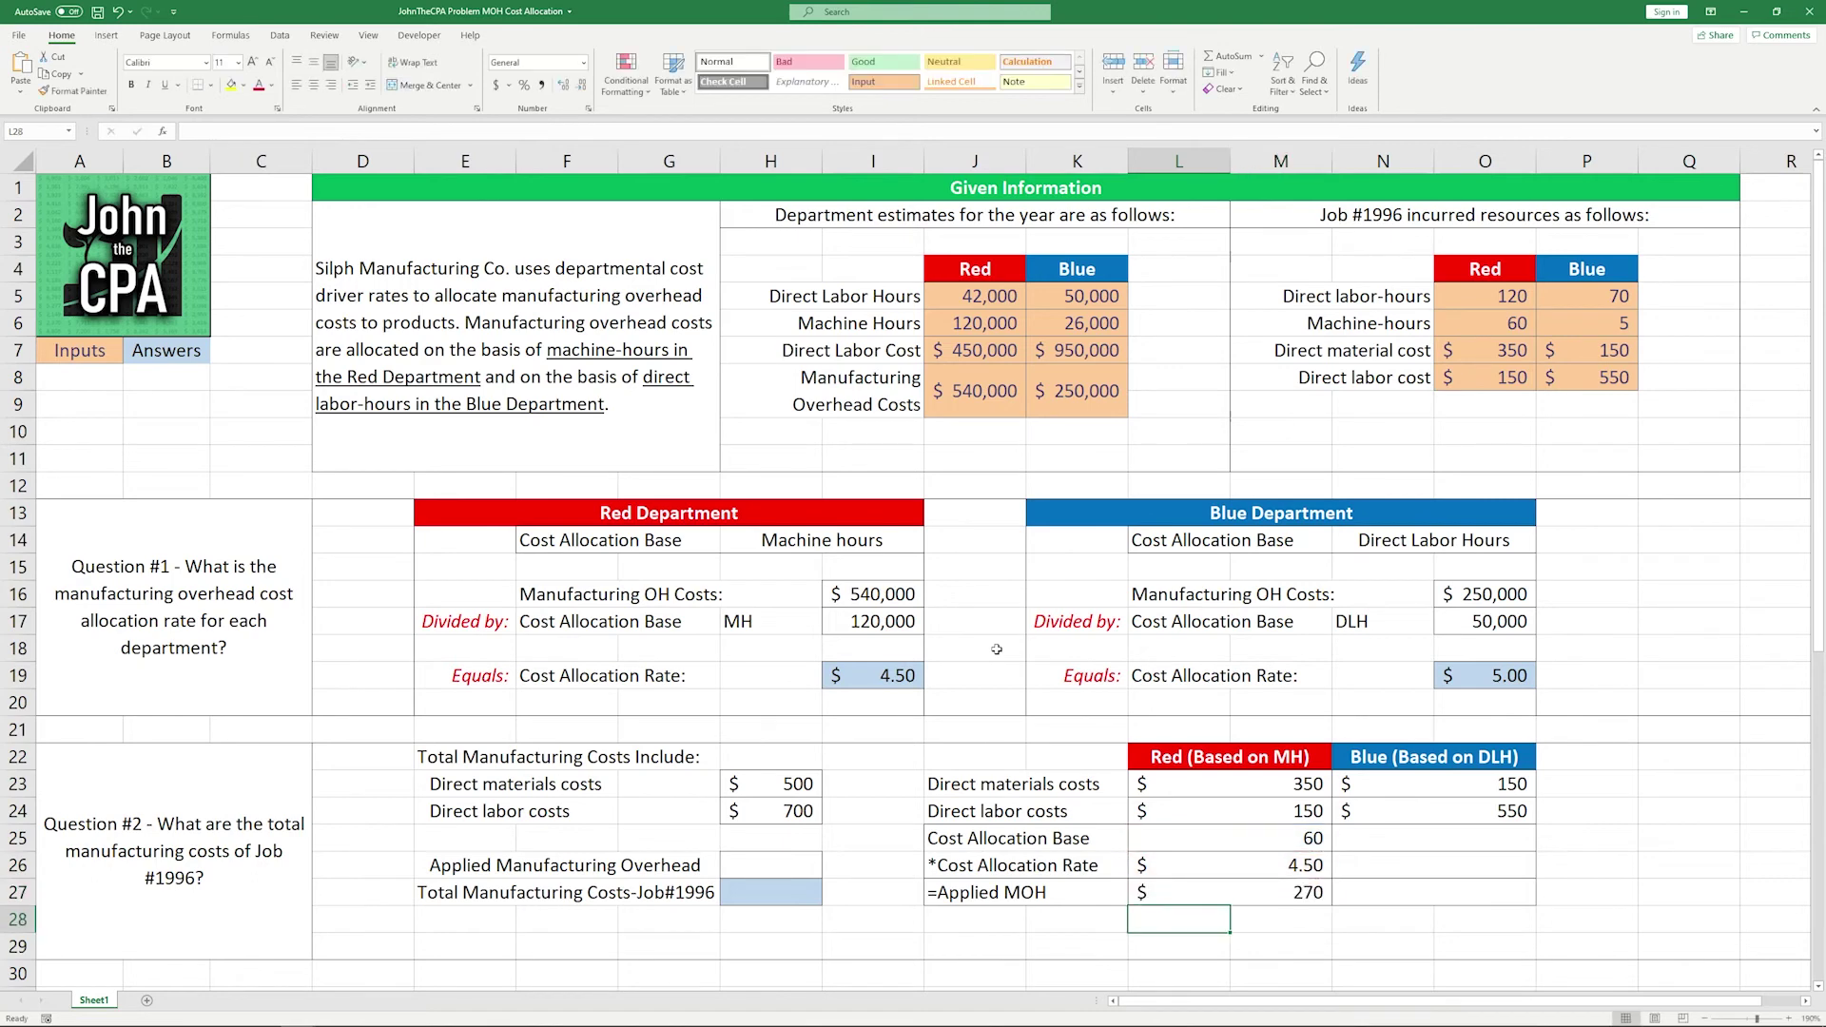
Link Blue's 70 direct labor-hour base into N25 and the $5.00 rate into N26
click(1427, 846)
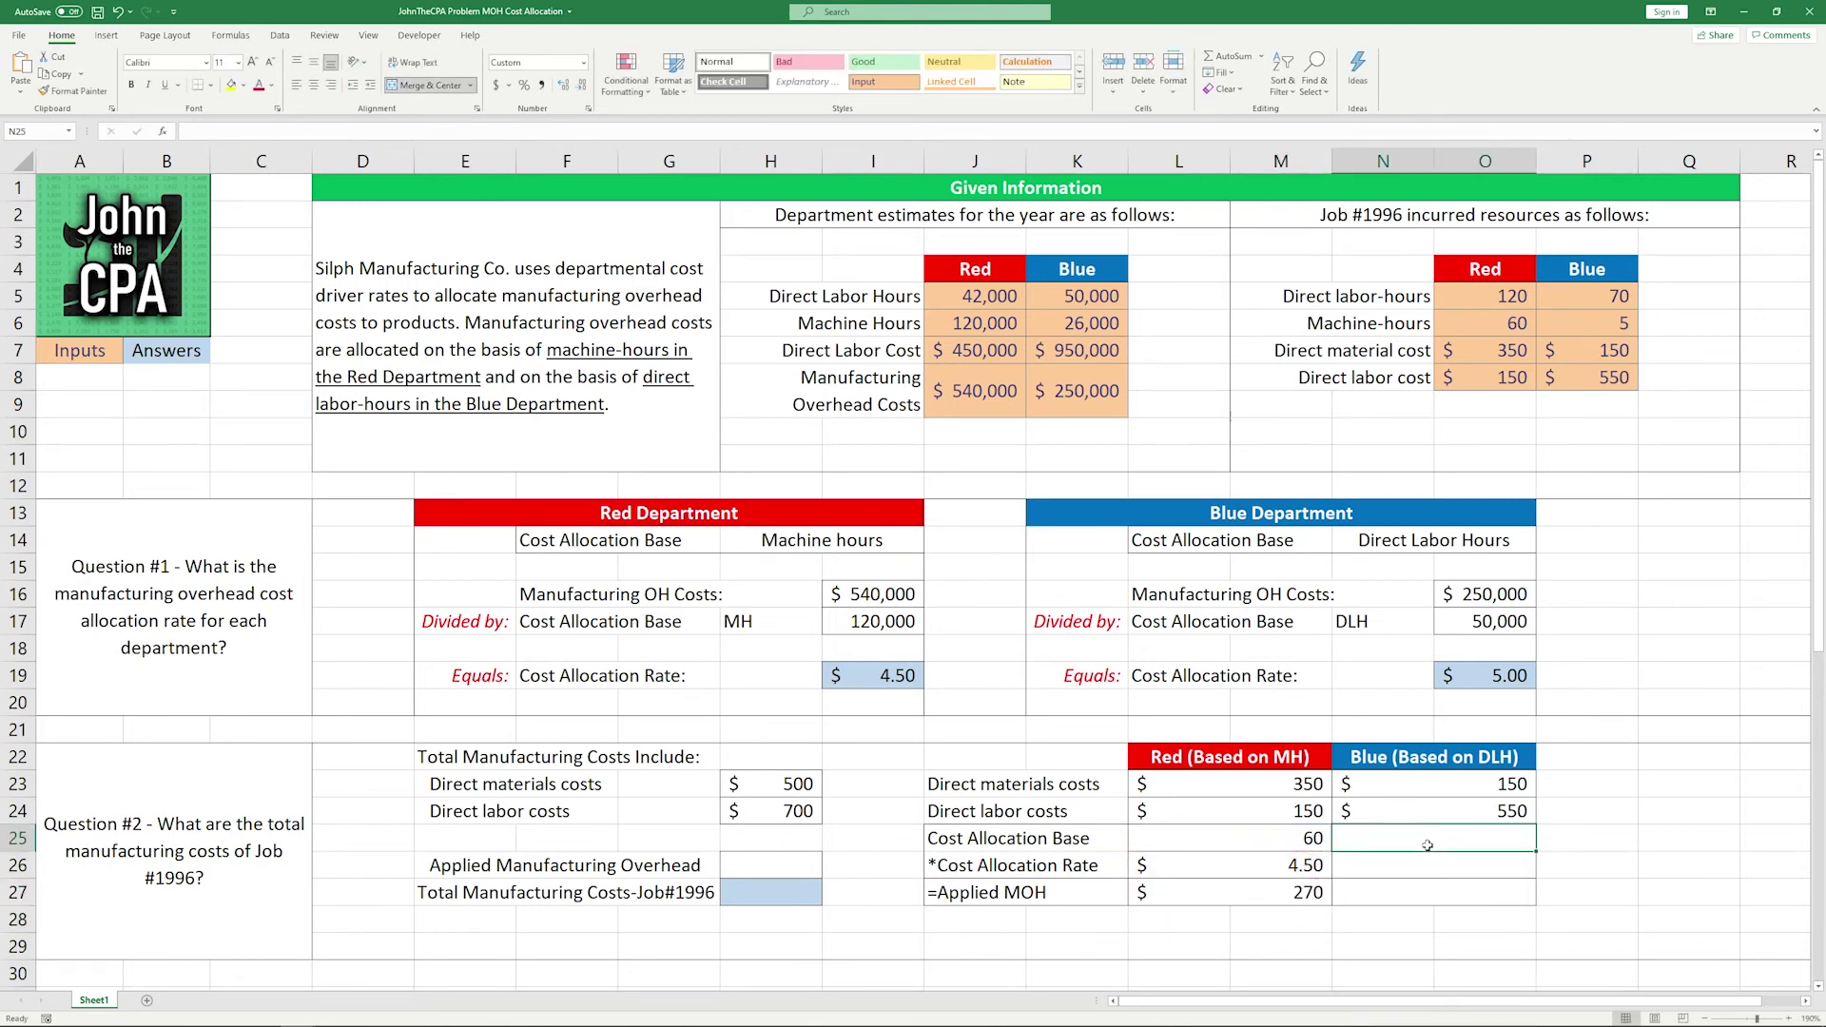
text(=)
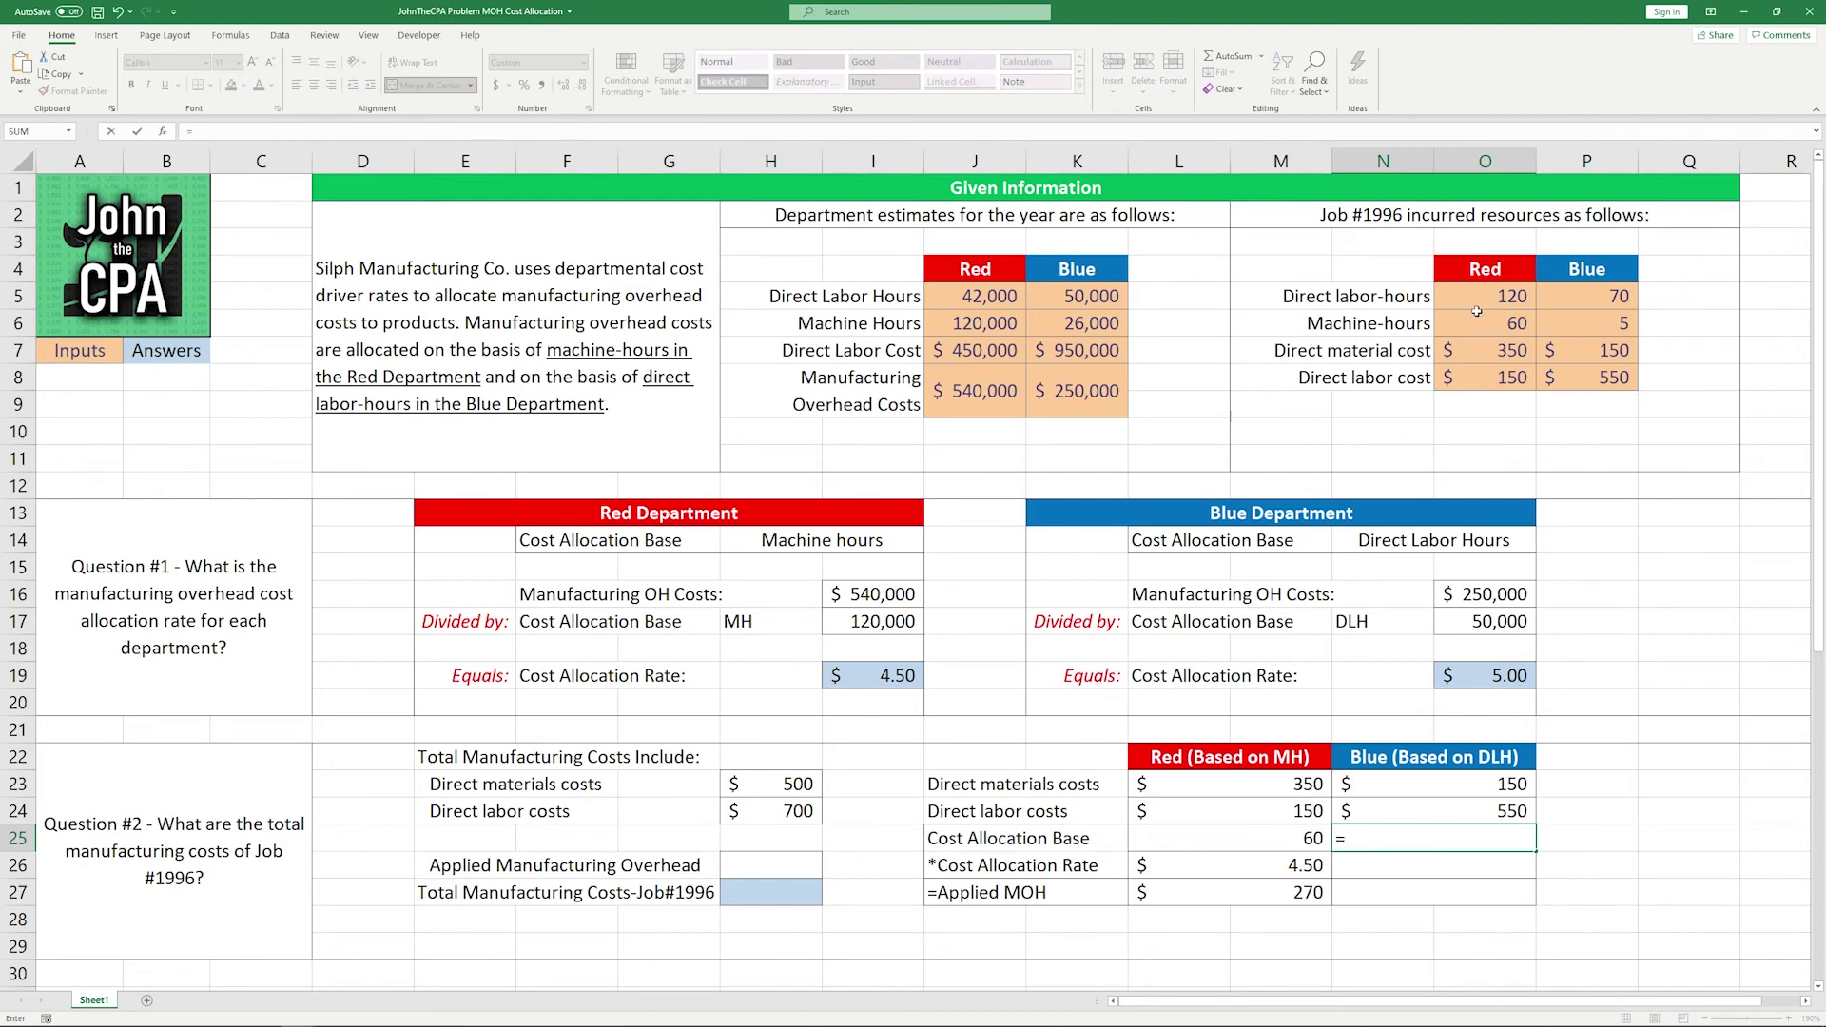
click(1592, 298)
key(Return)
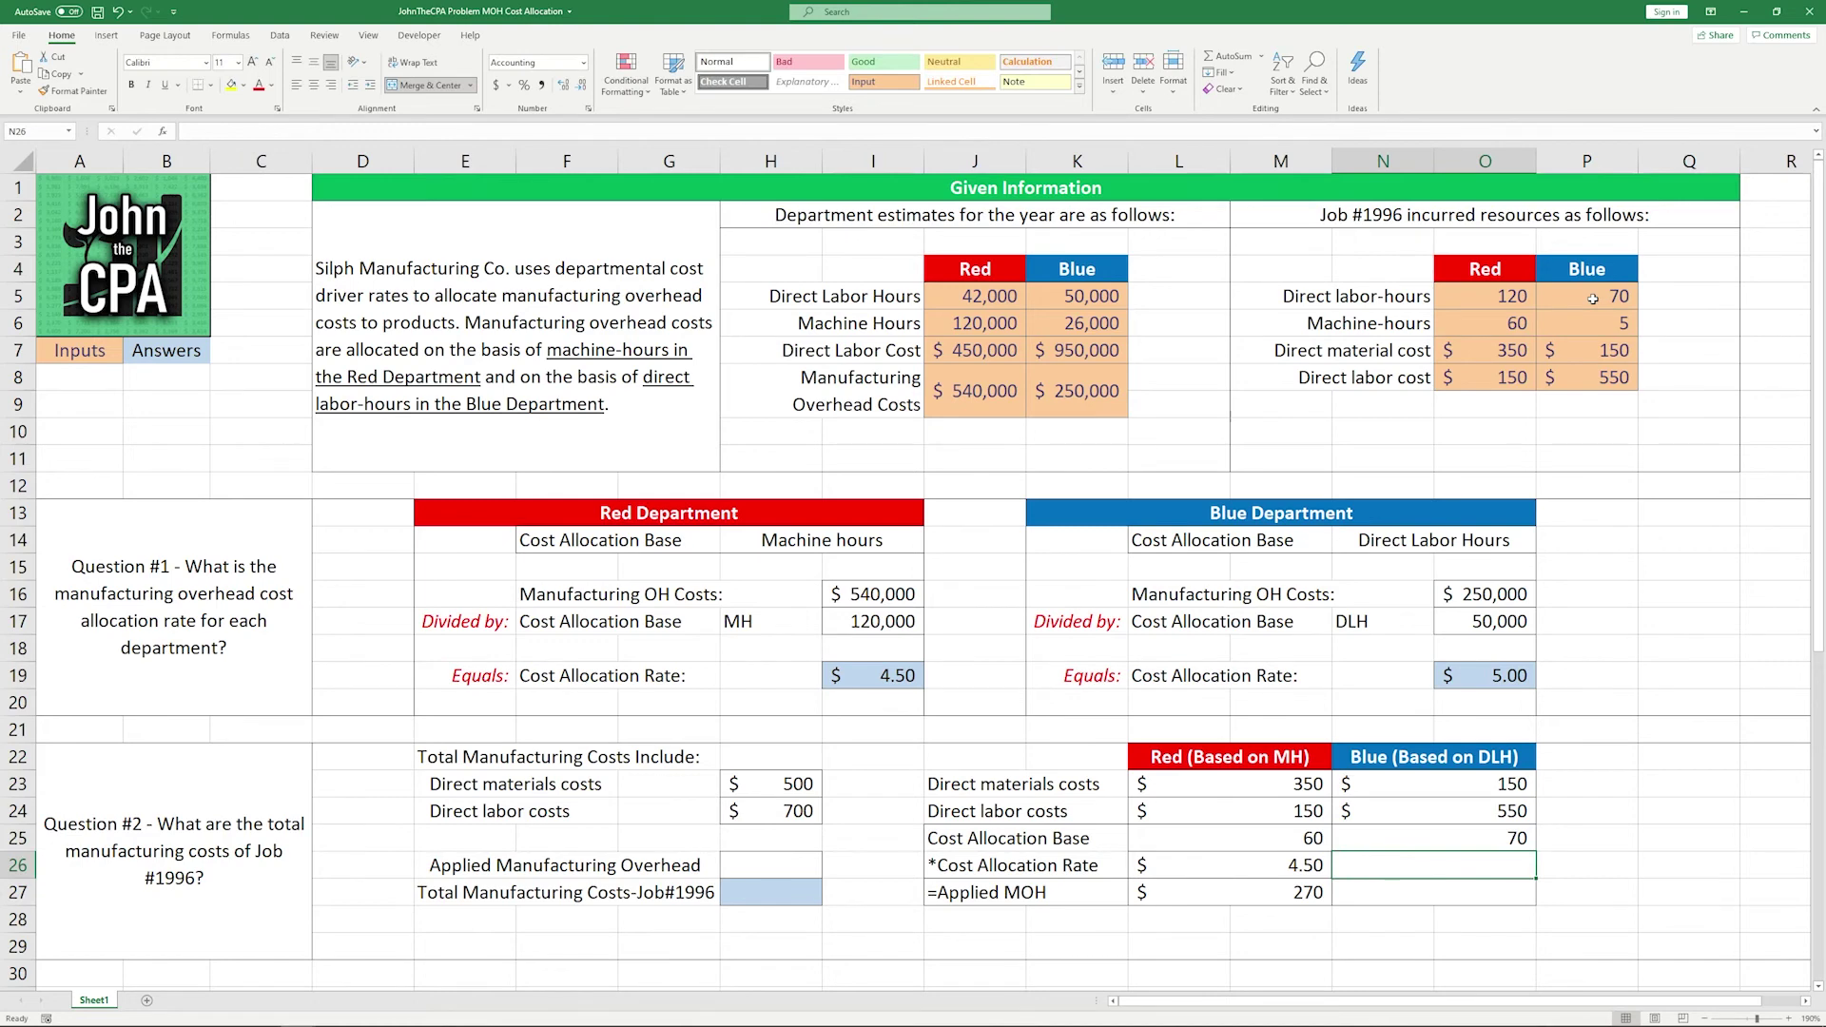
text(=)
click(1494, 675)
key(Return)
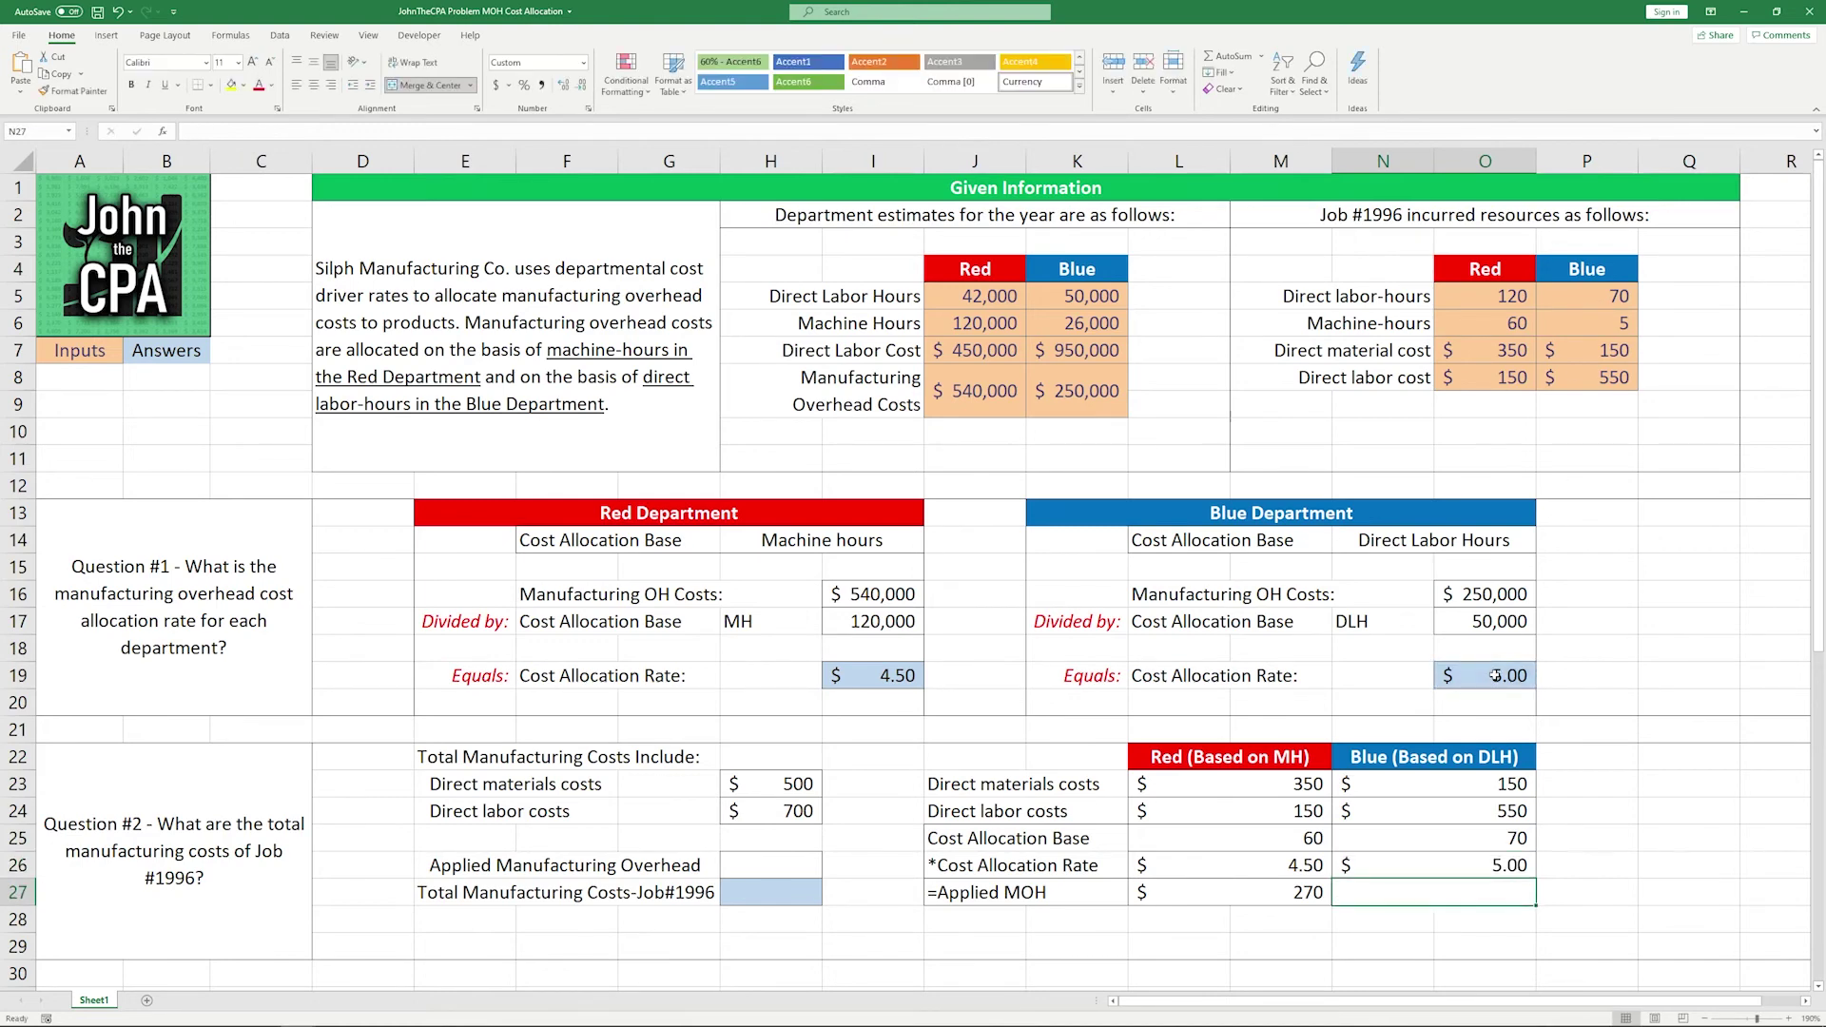
Multiply base by rate in N27 for Blue applied MOH of $350
text(=)
key(Up)
key(Up)
text(*)
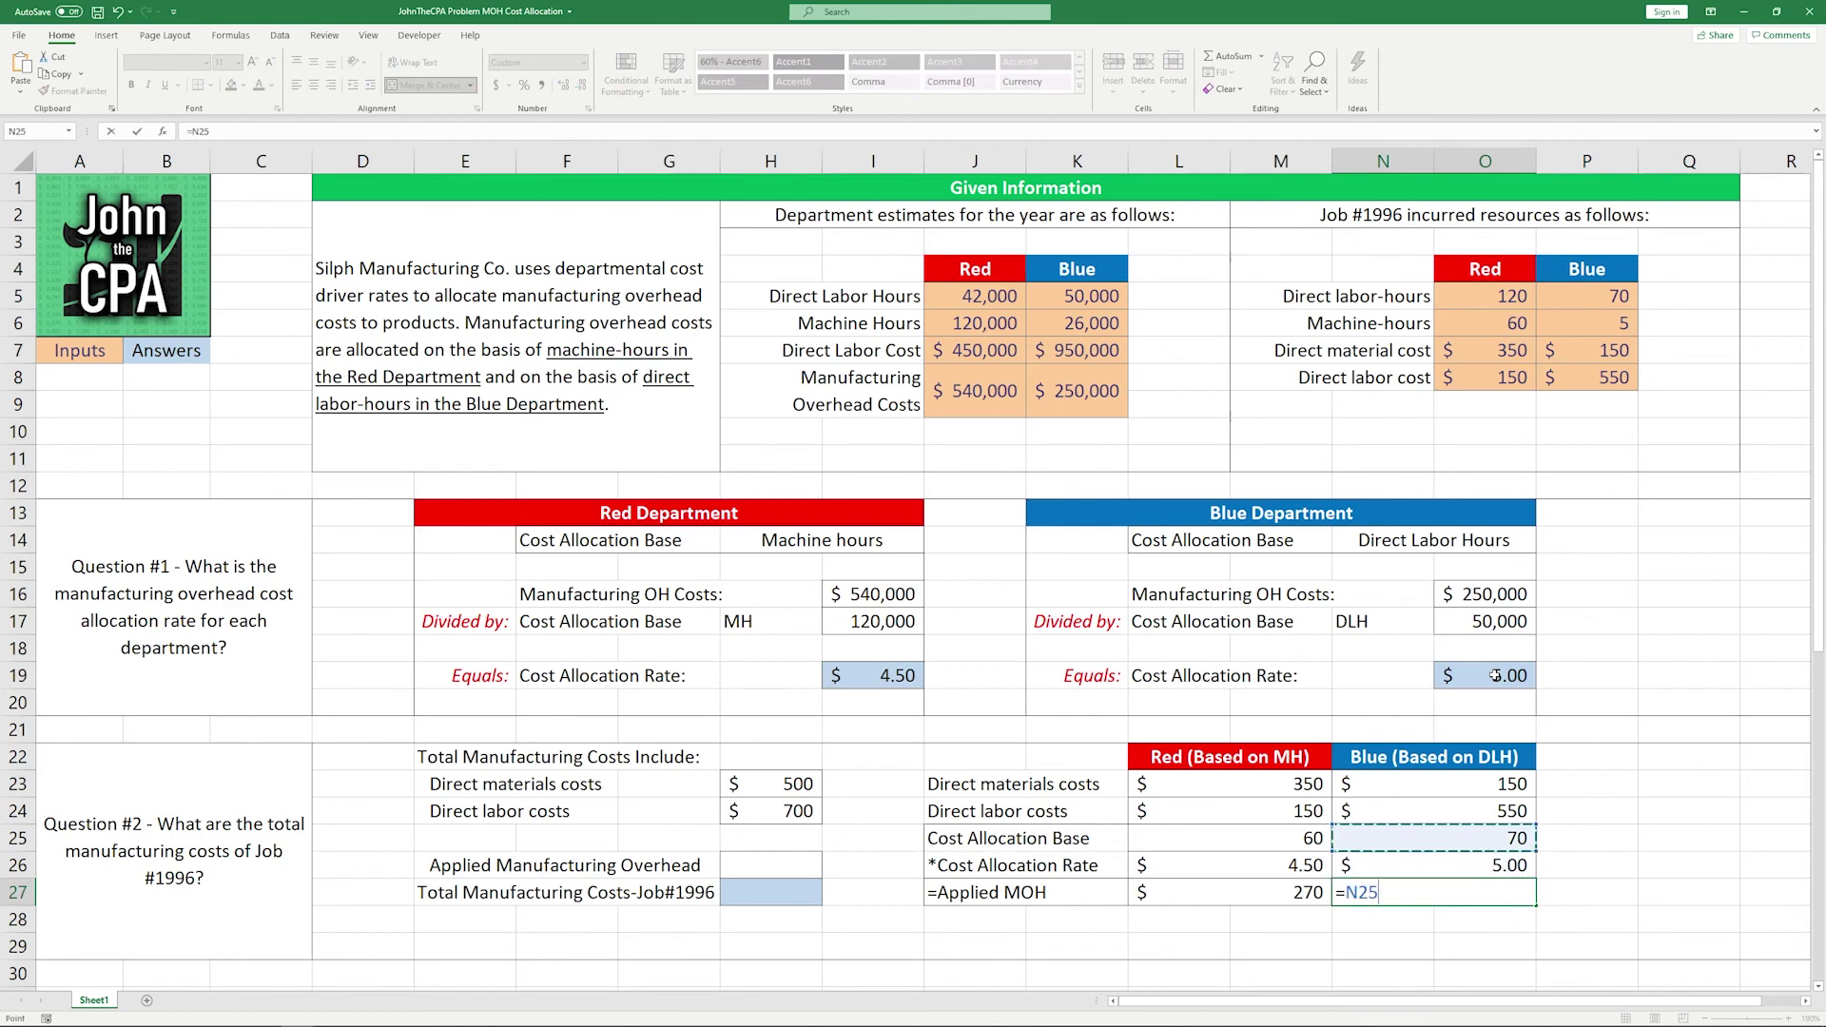
key(Up)
key(Return)
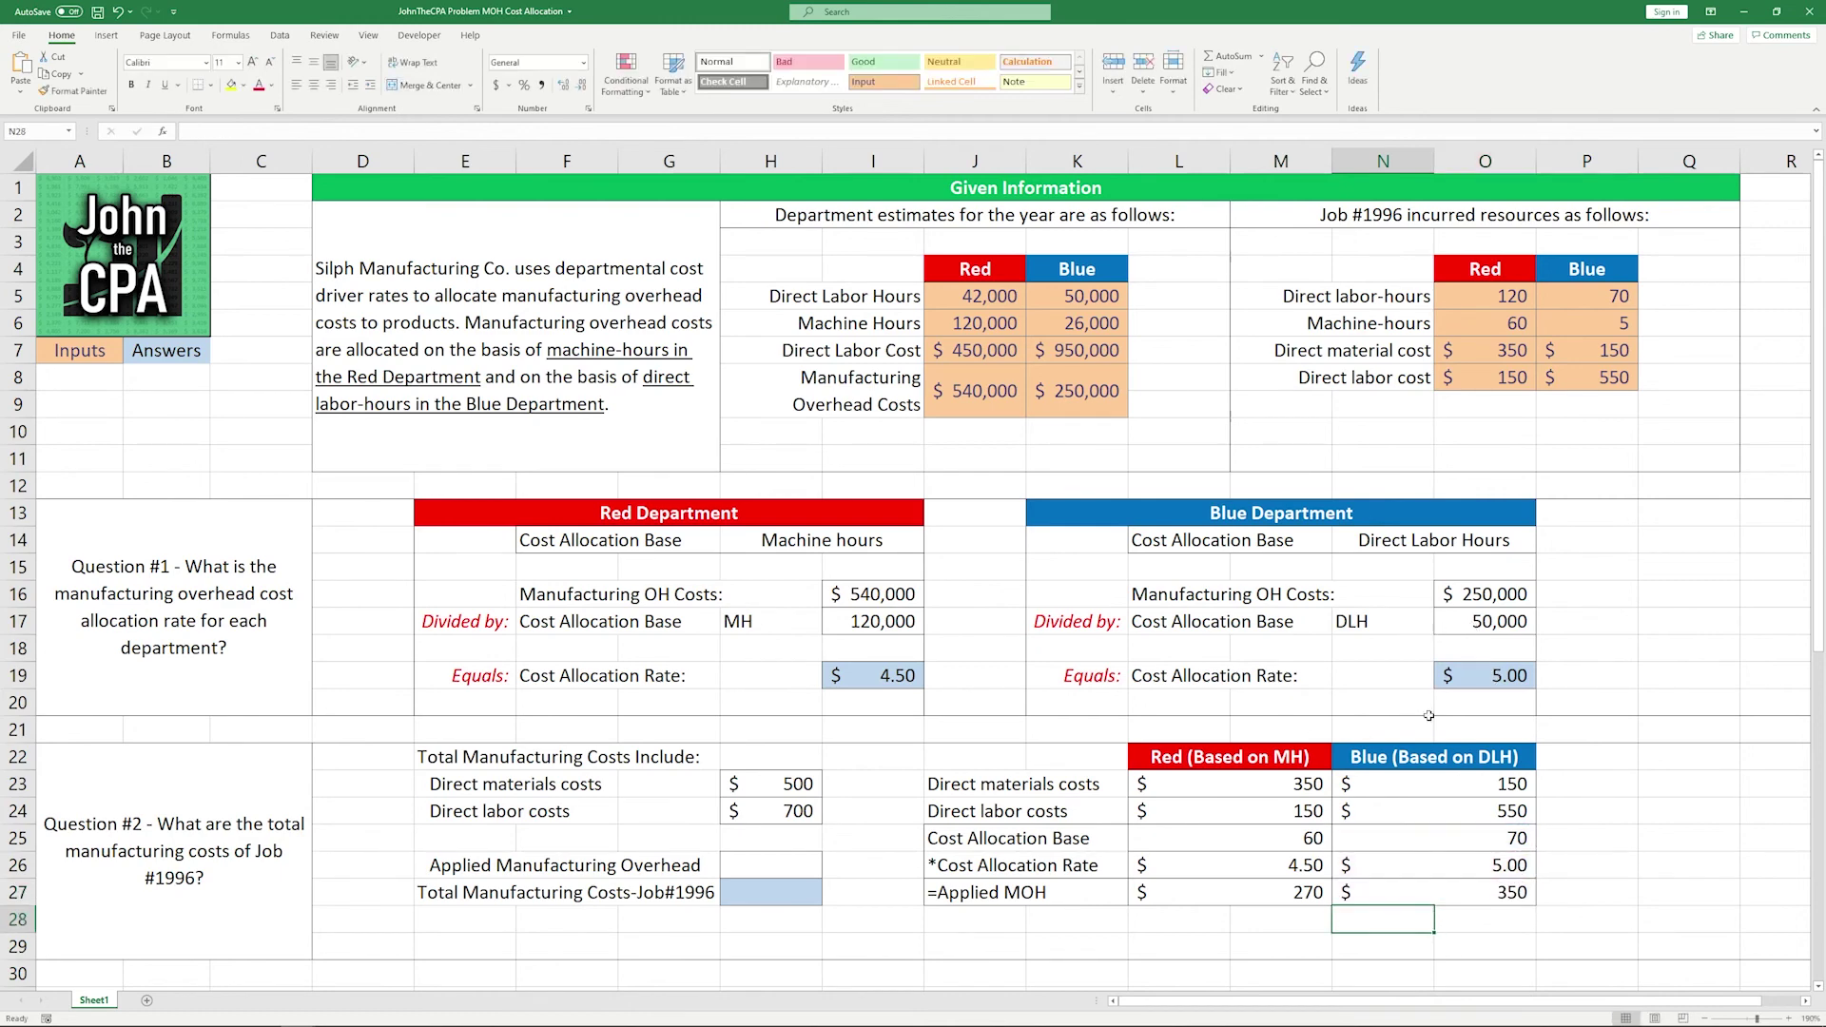
click(1300, 898)
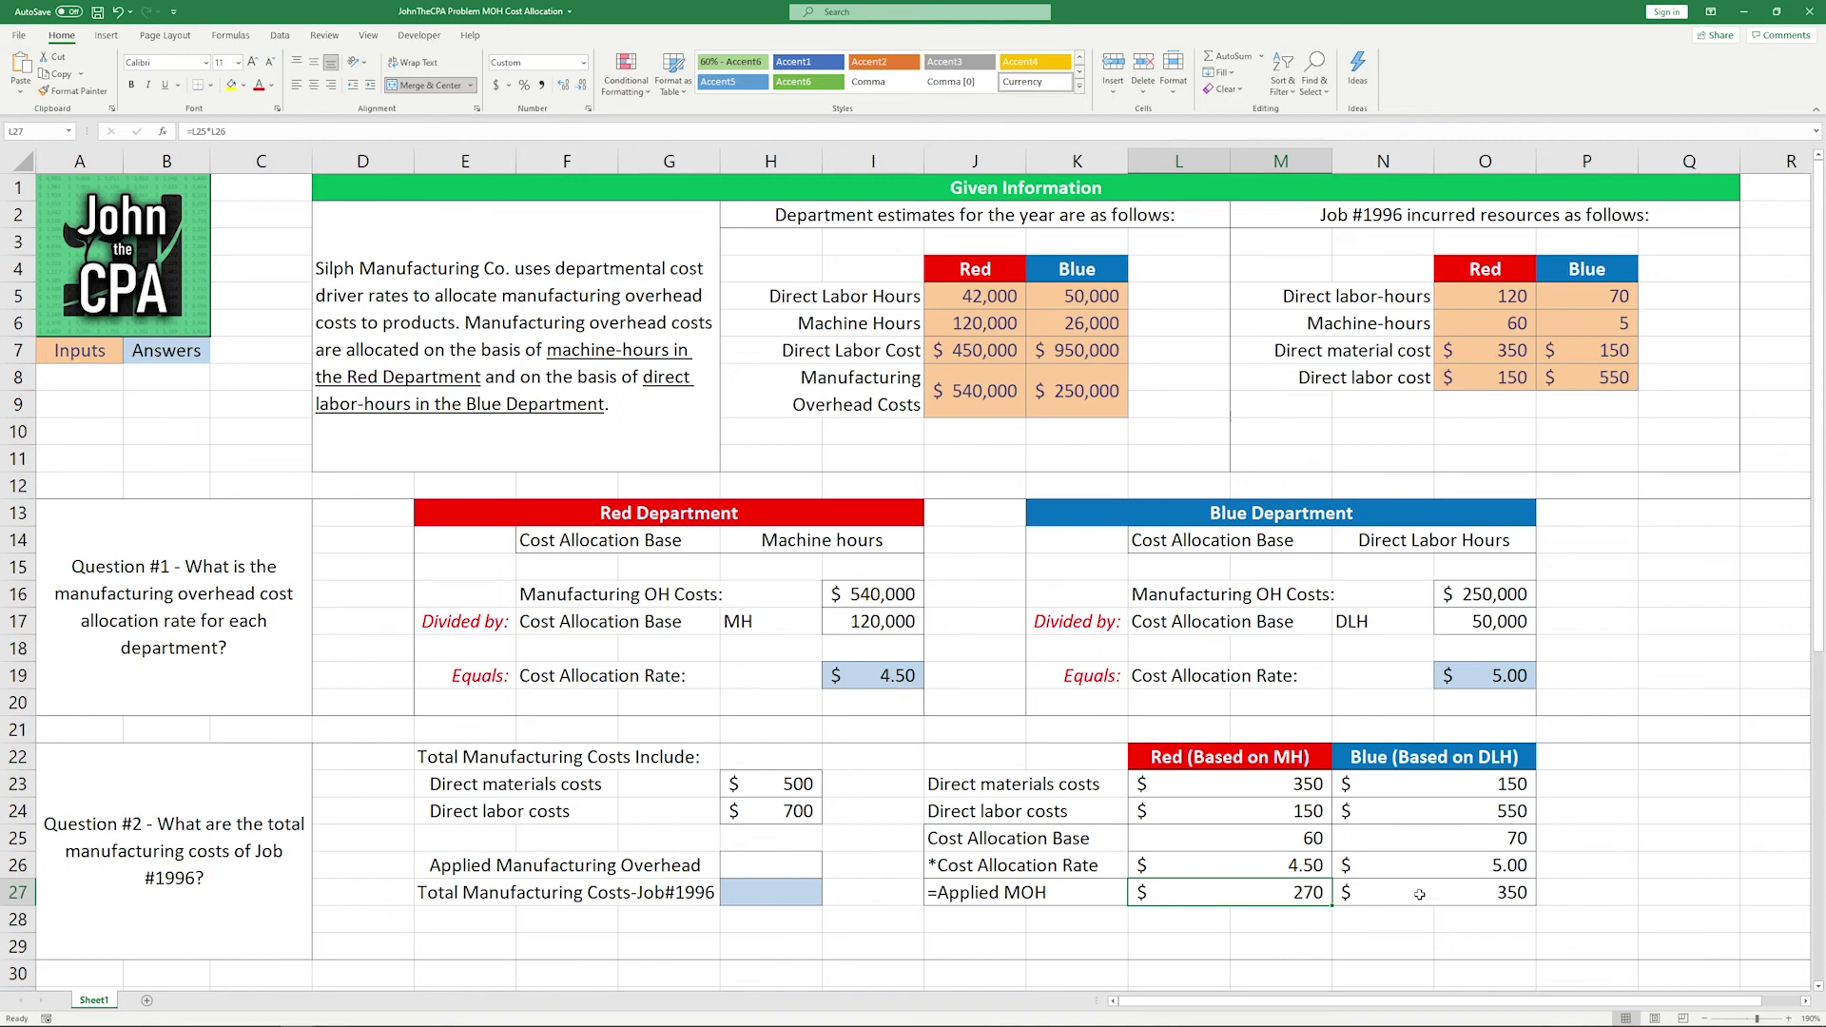
Sum Red and Blue applied MOH in H26 for applied overhead of $620
click(780, 869)
text(=)
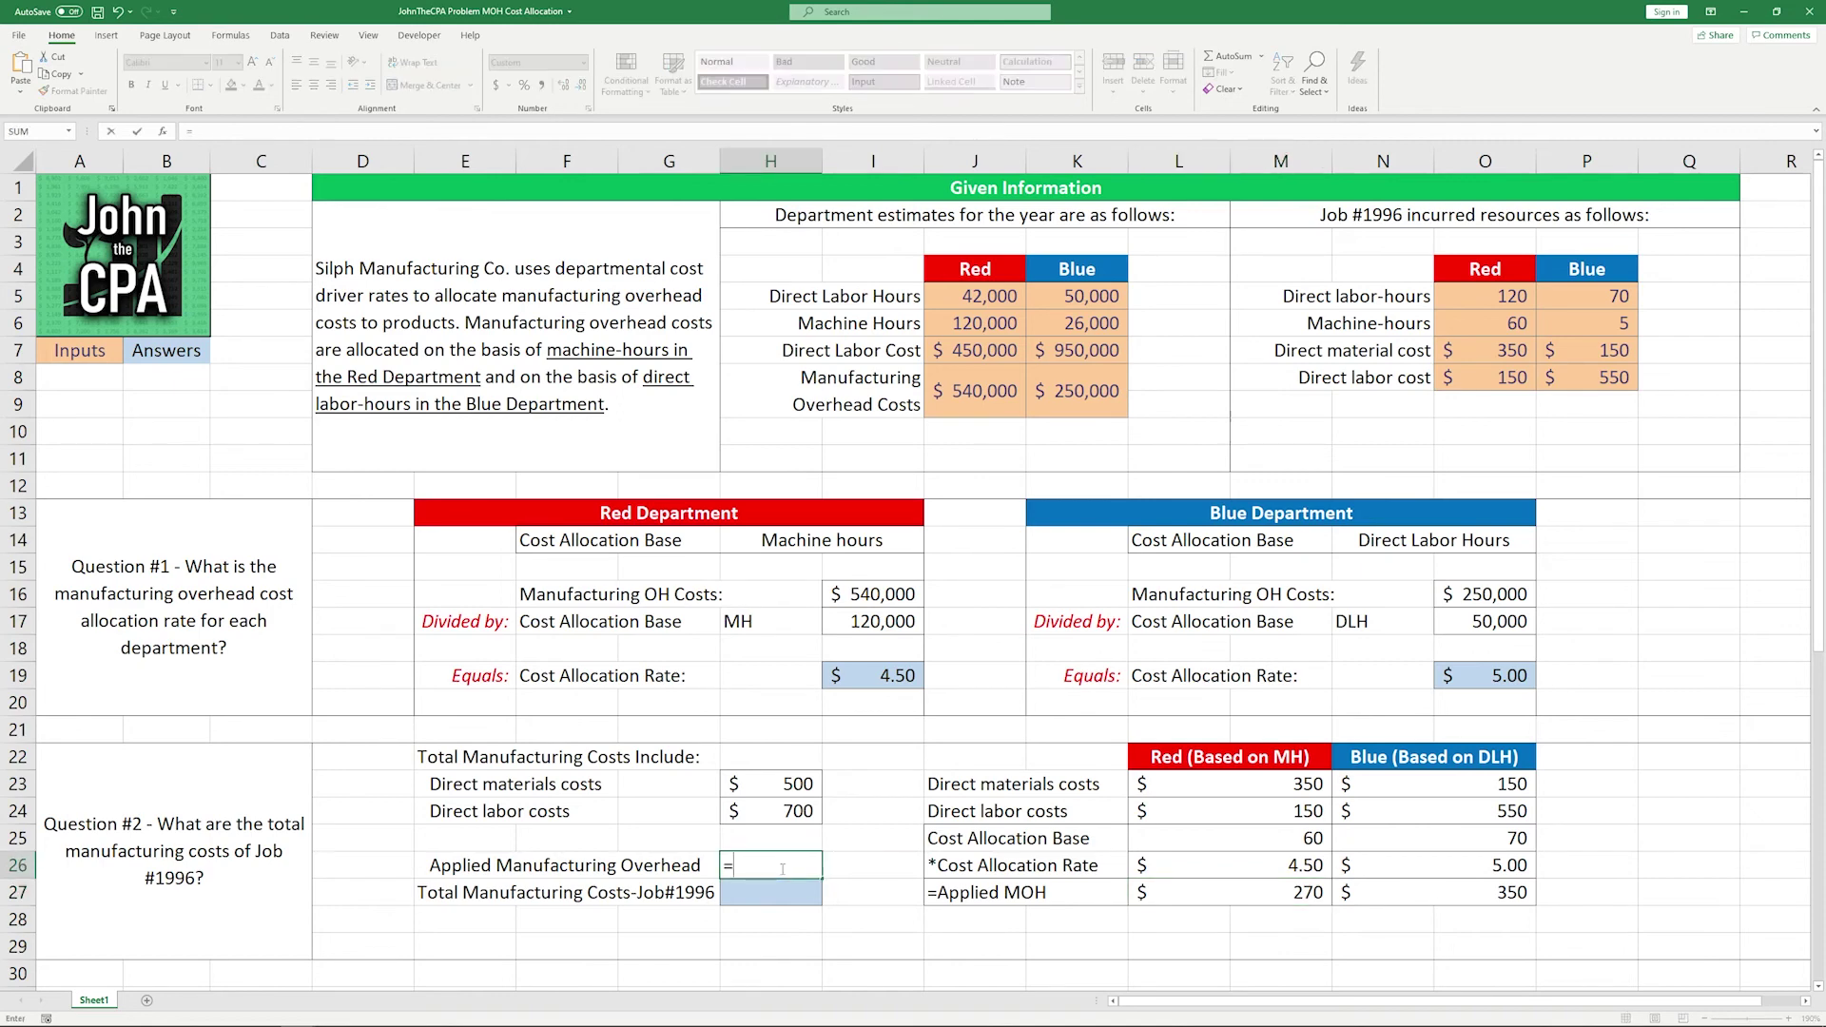
click(1250, 891)
text(+)
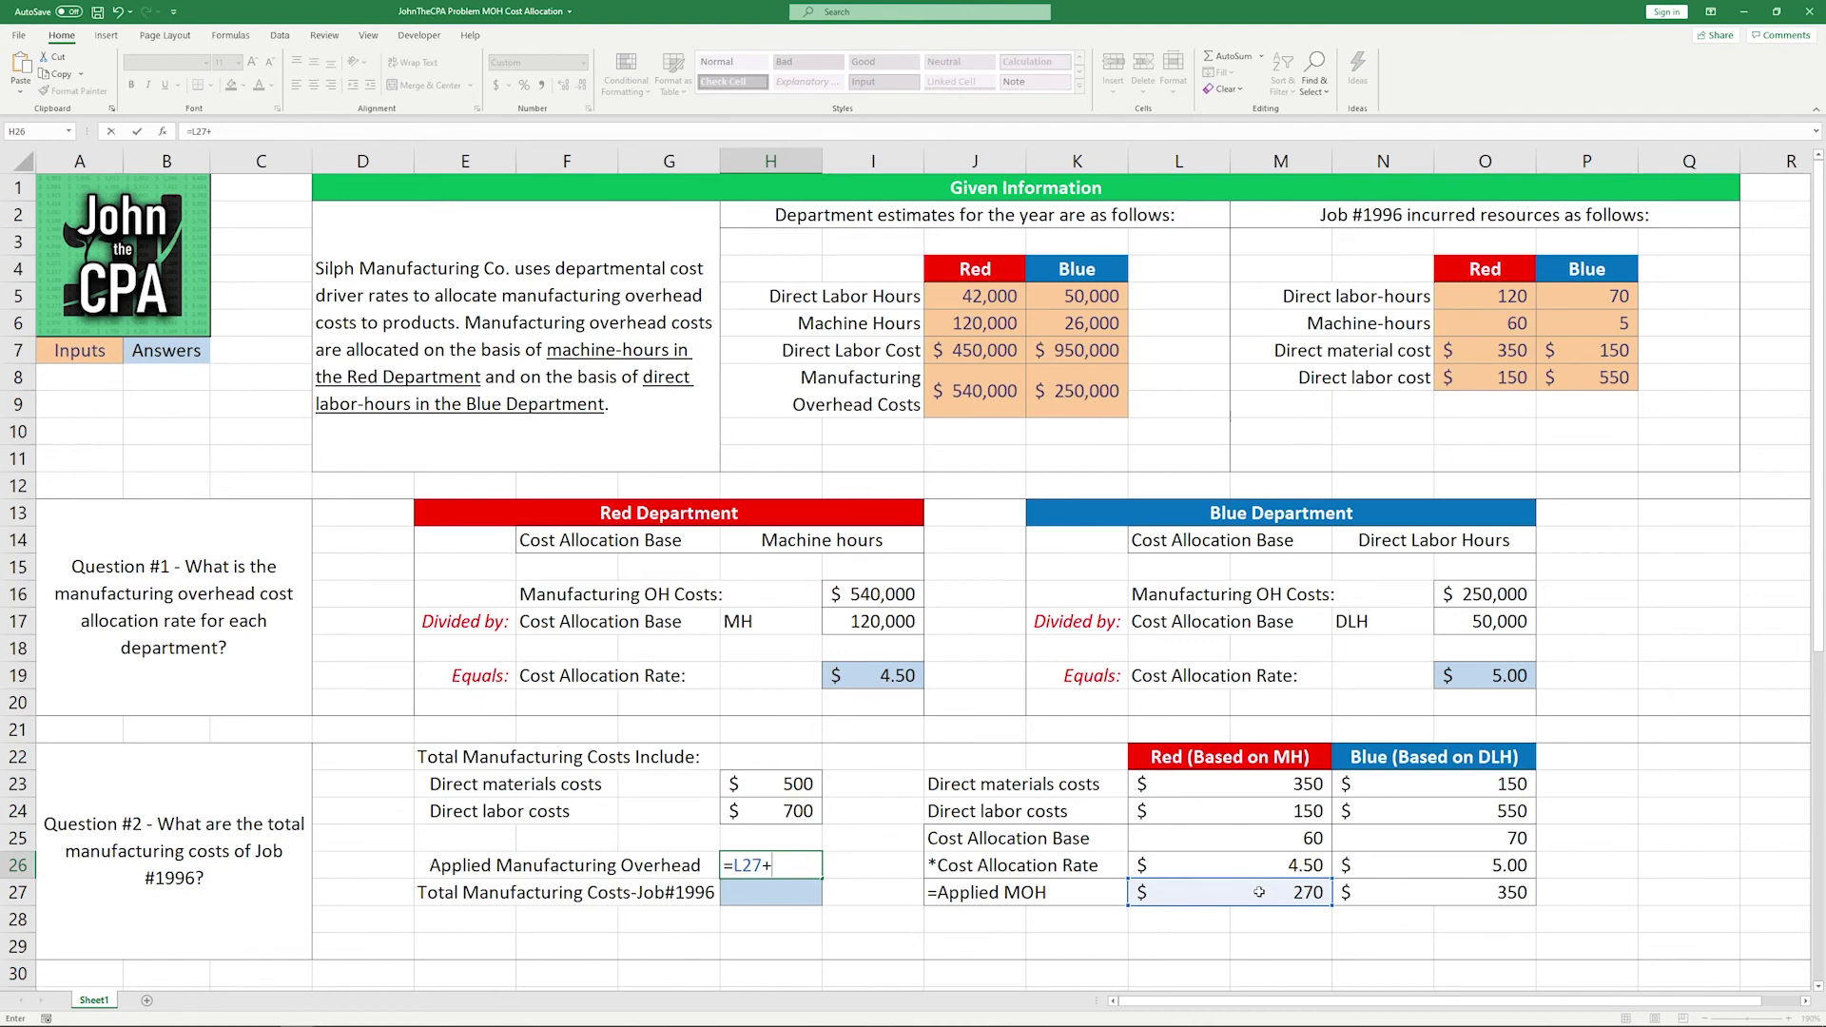
click(1427, 886)
key(Return)
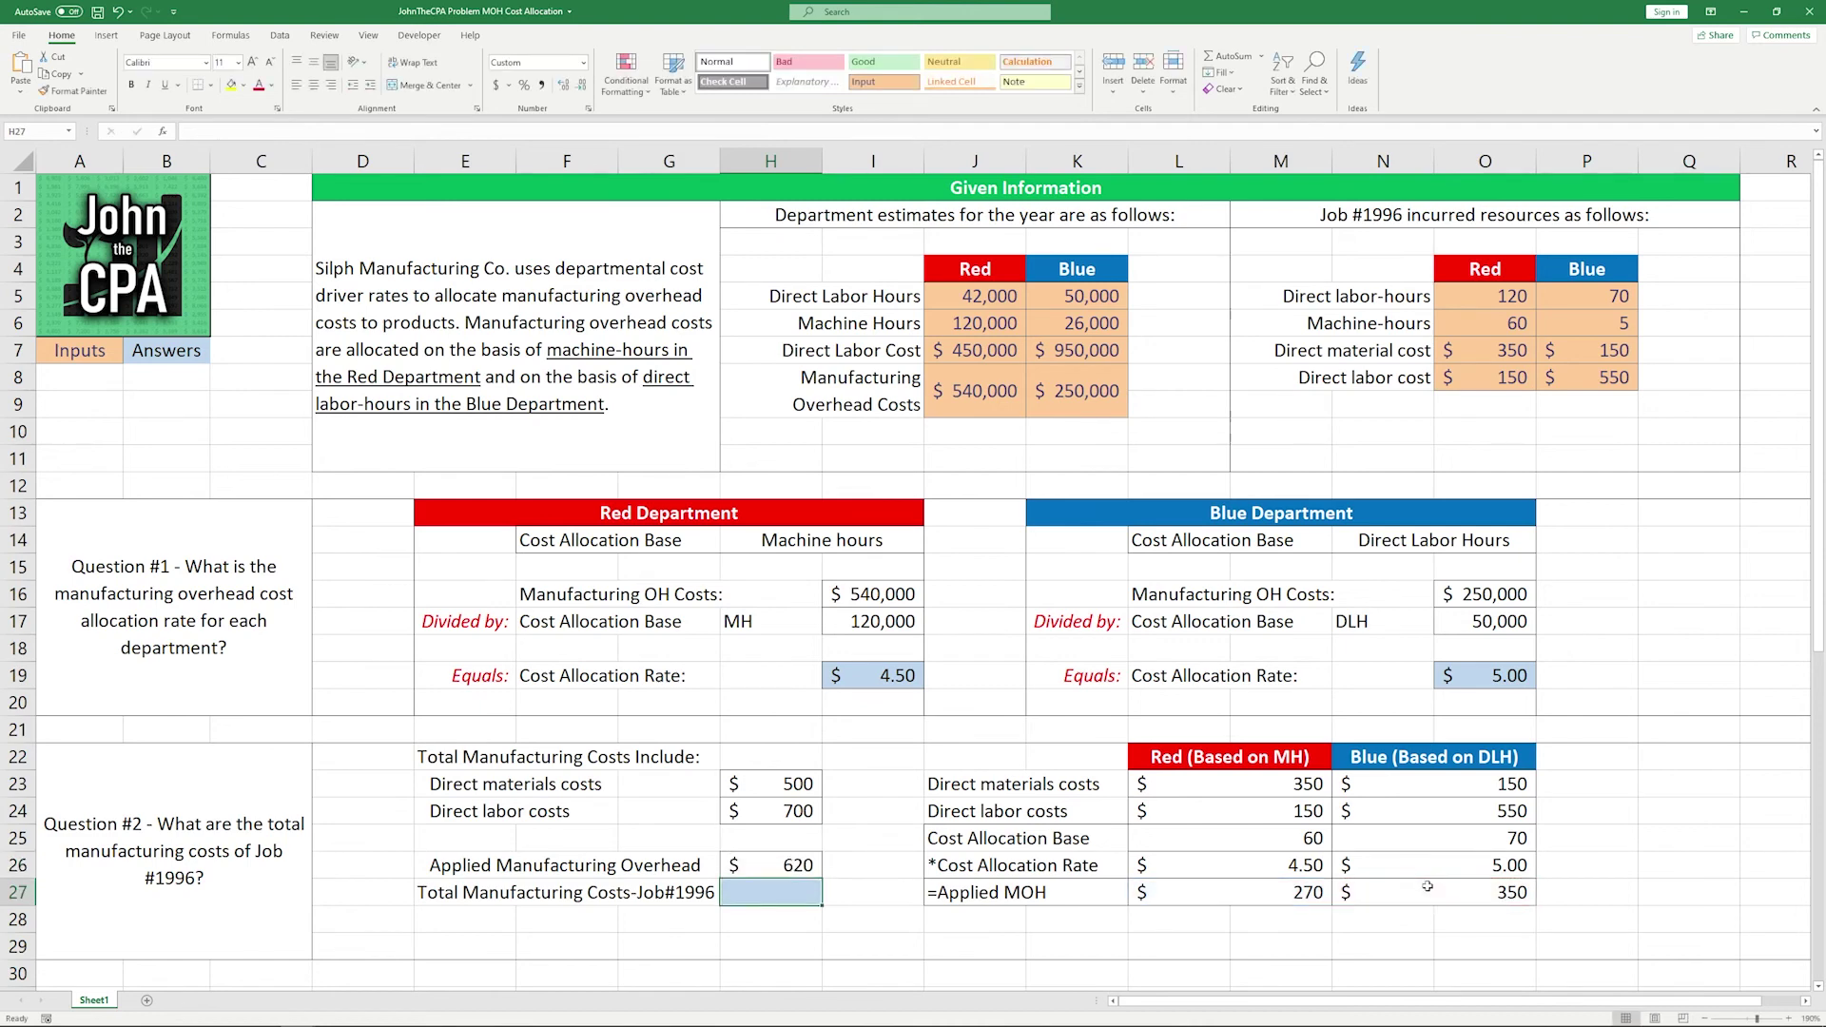
Enter =H23+H24+H26 in H27 for Job #1996's total cost of $1,820
text(=)
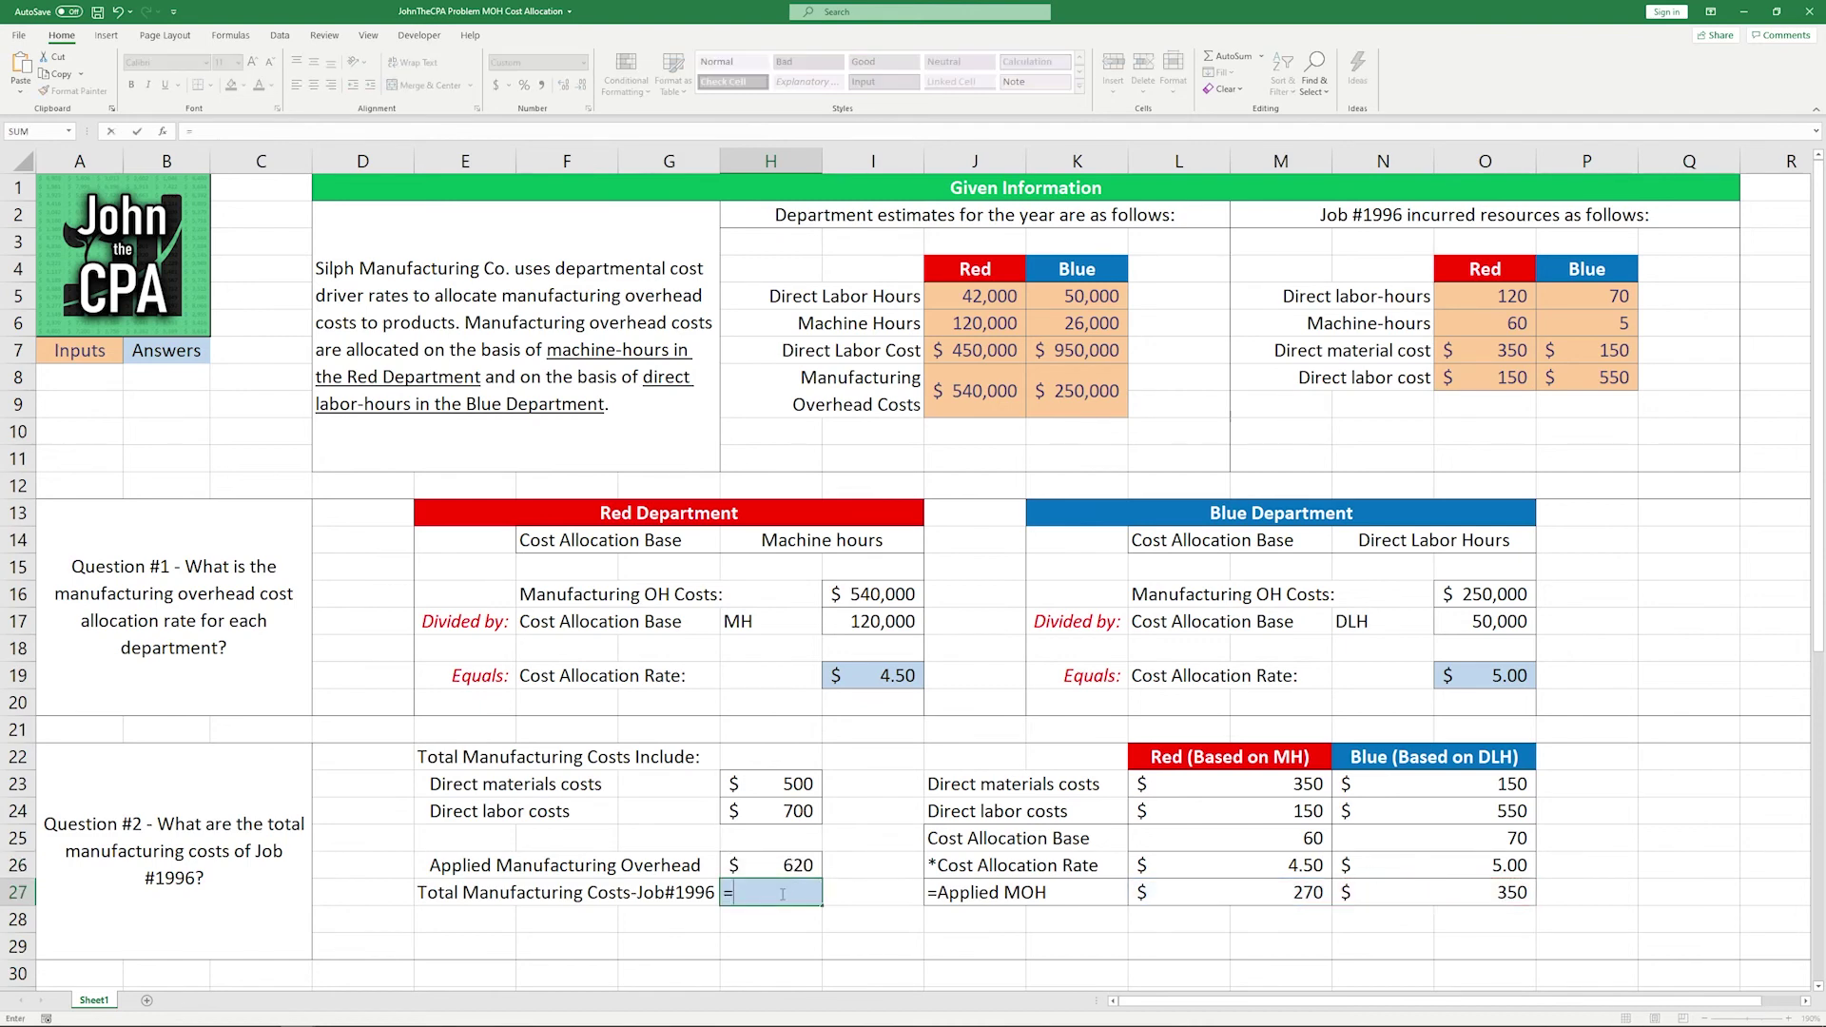
click(798, 789)
text(+)
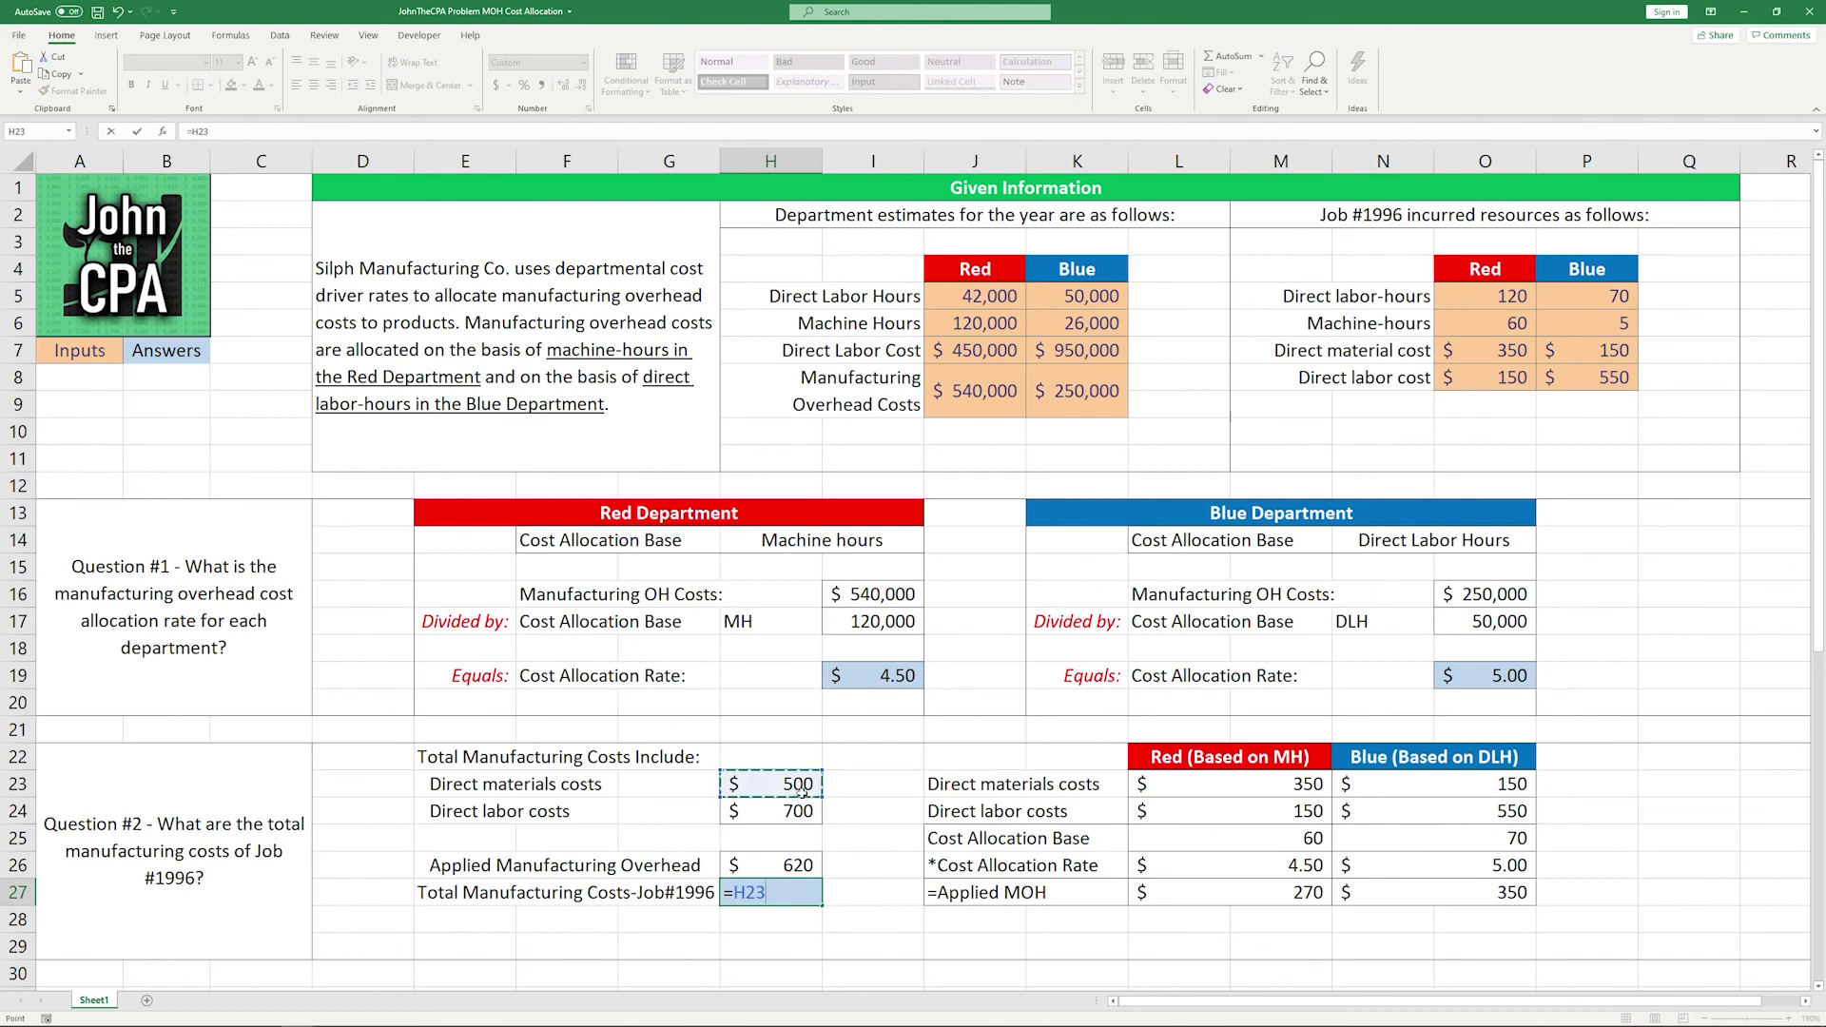
click(804, 811)
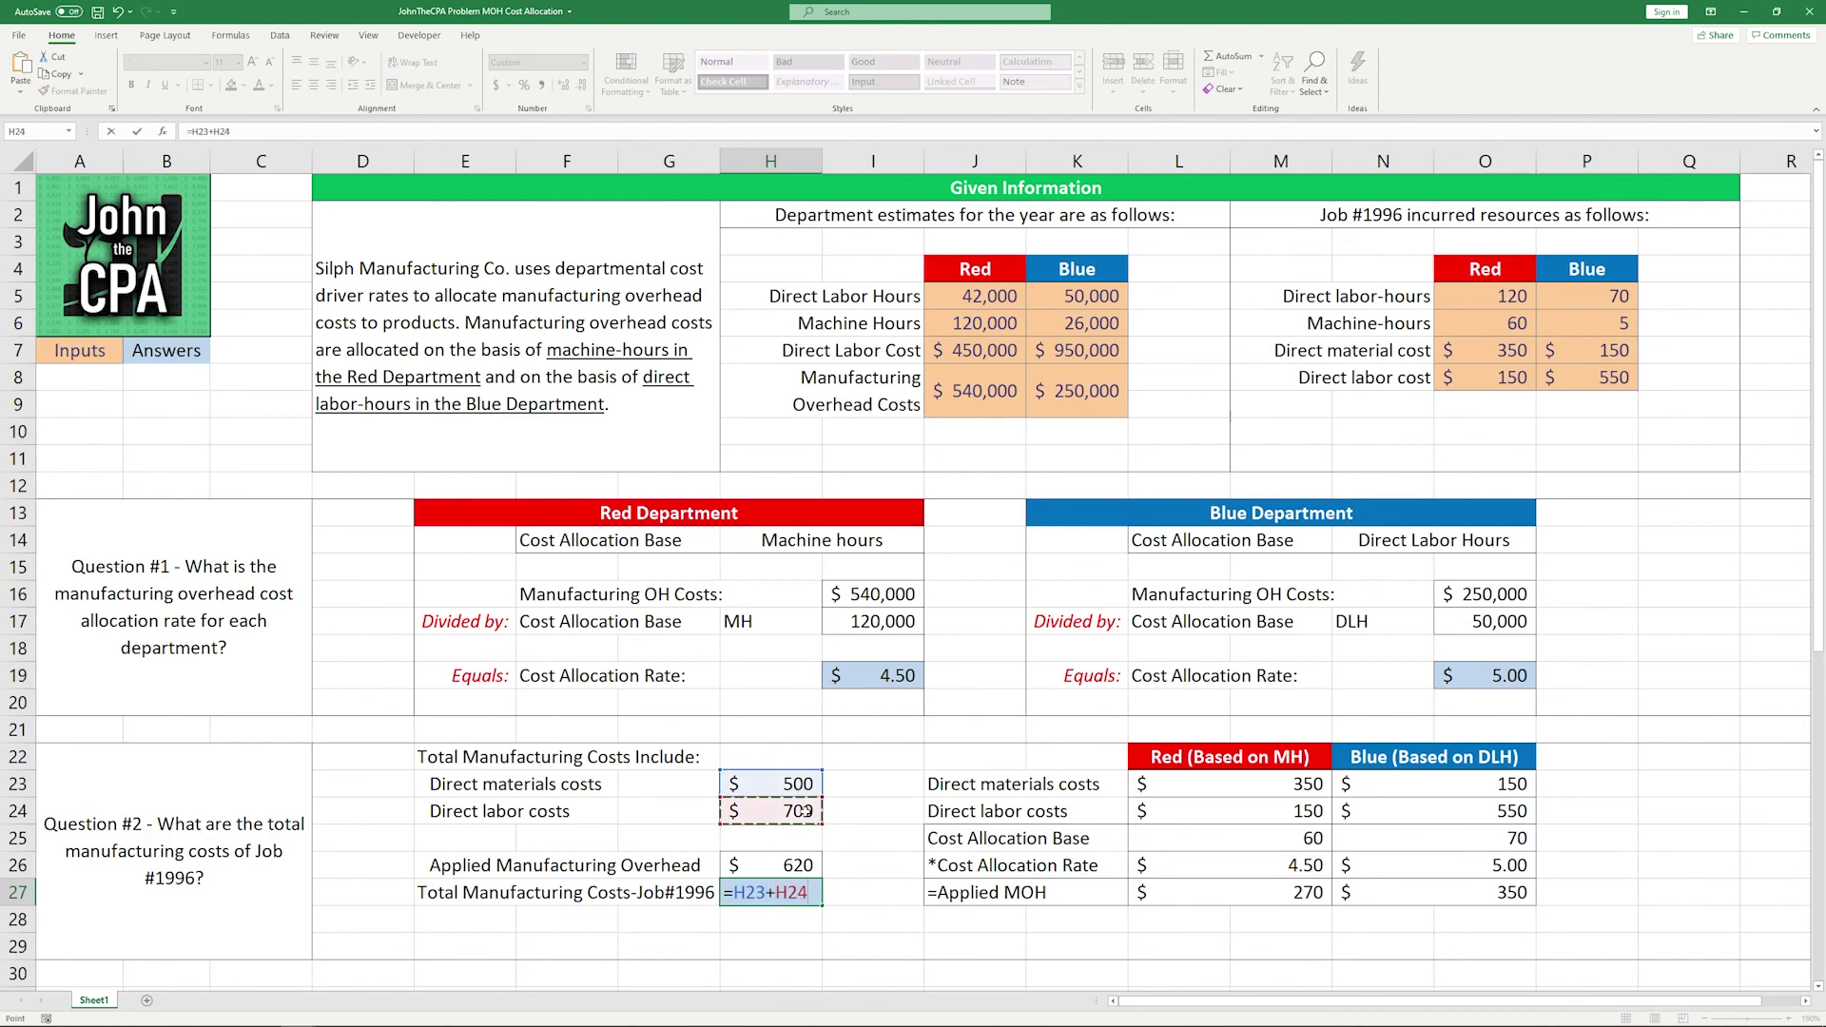
text(+)
click(799, 867)
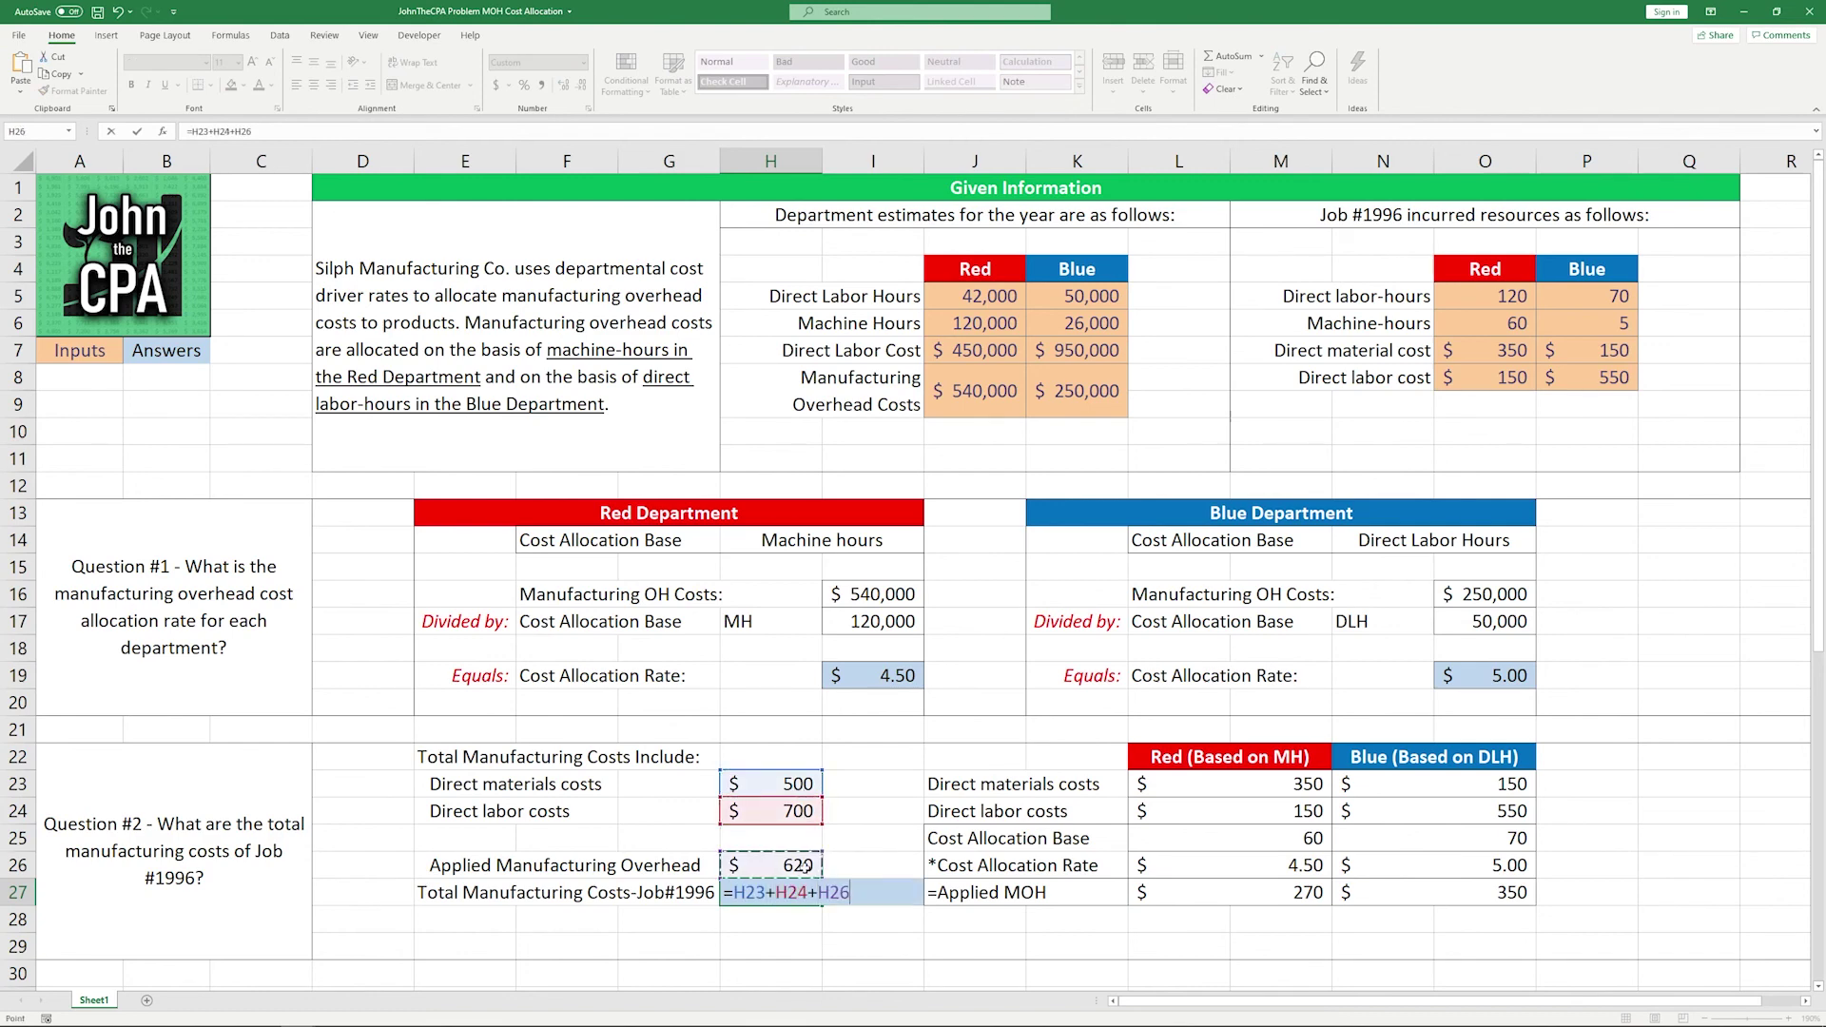
key(Return)
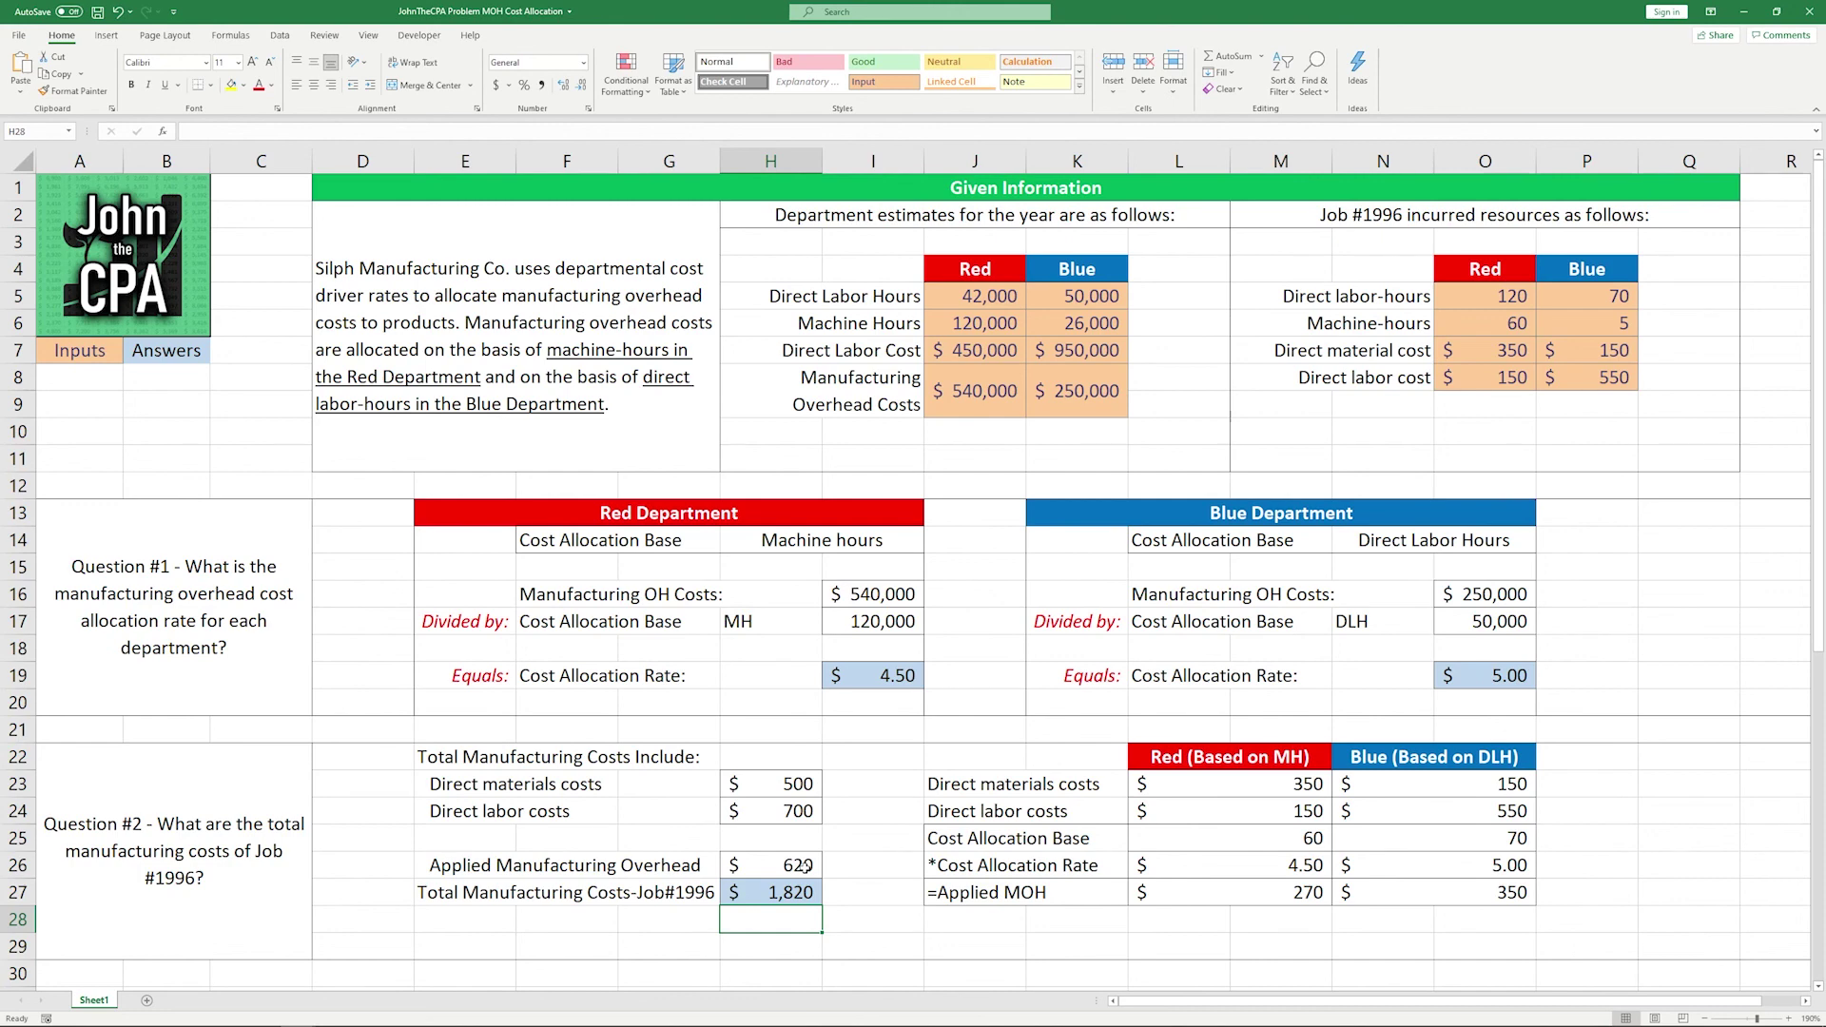
drag(980, 302, 1078, 398)
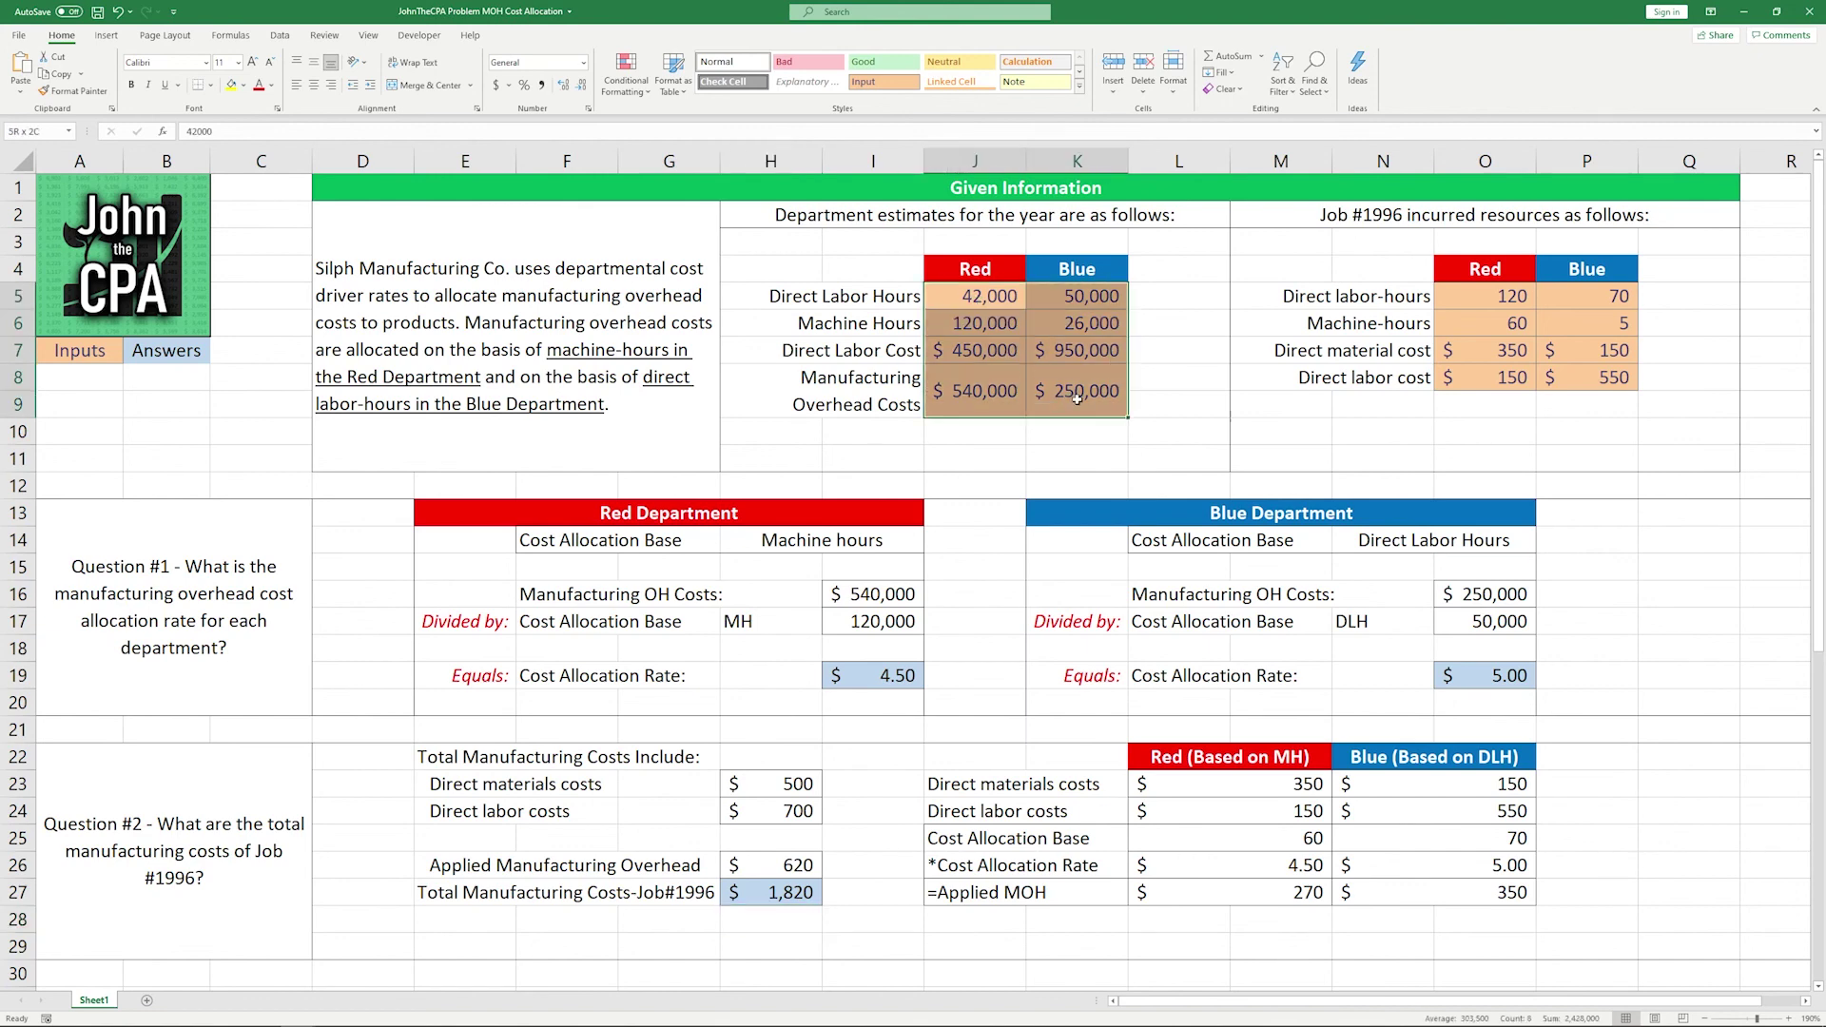
drag(1497, 302, 1597, 380)
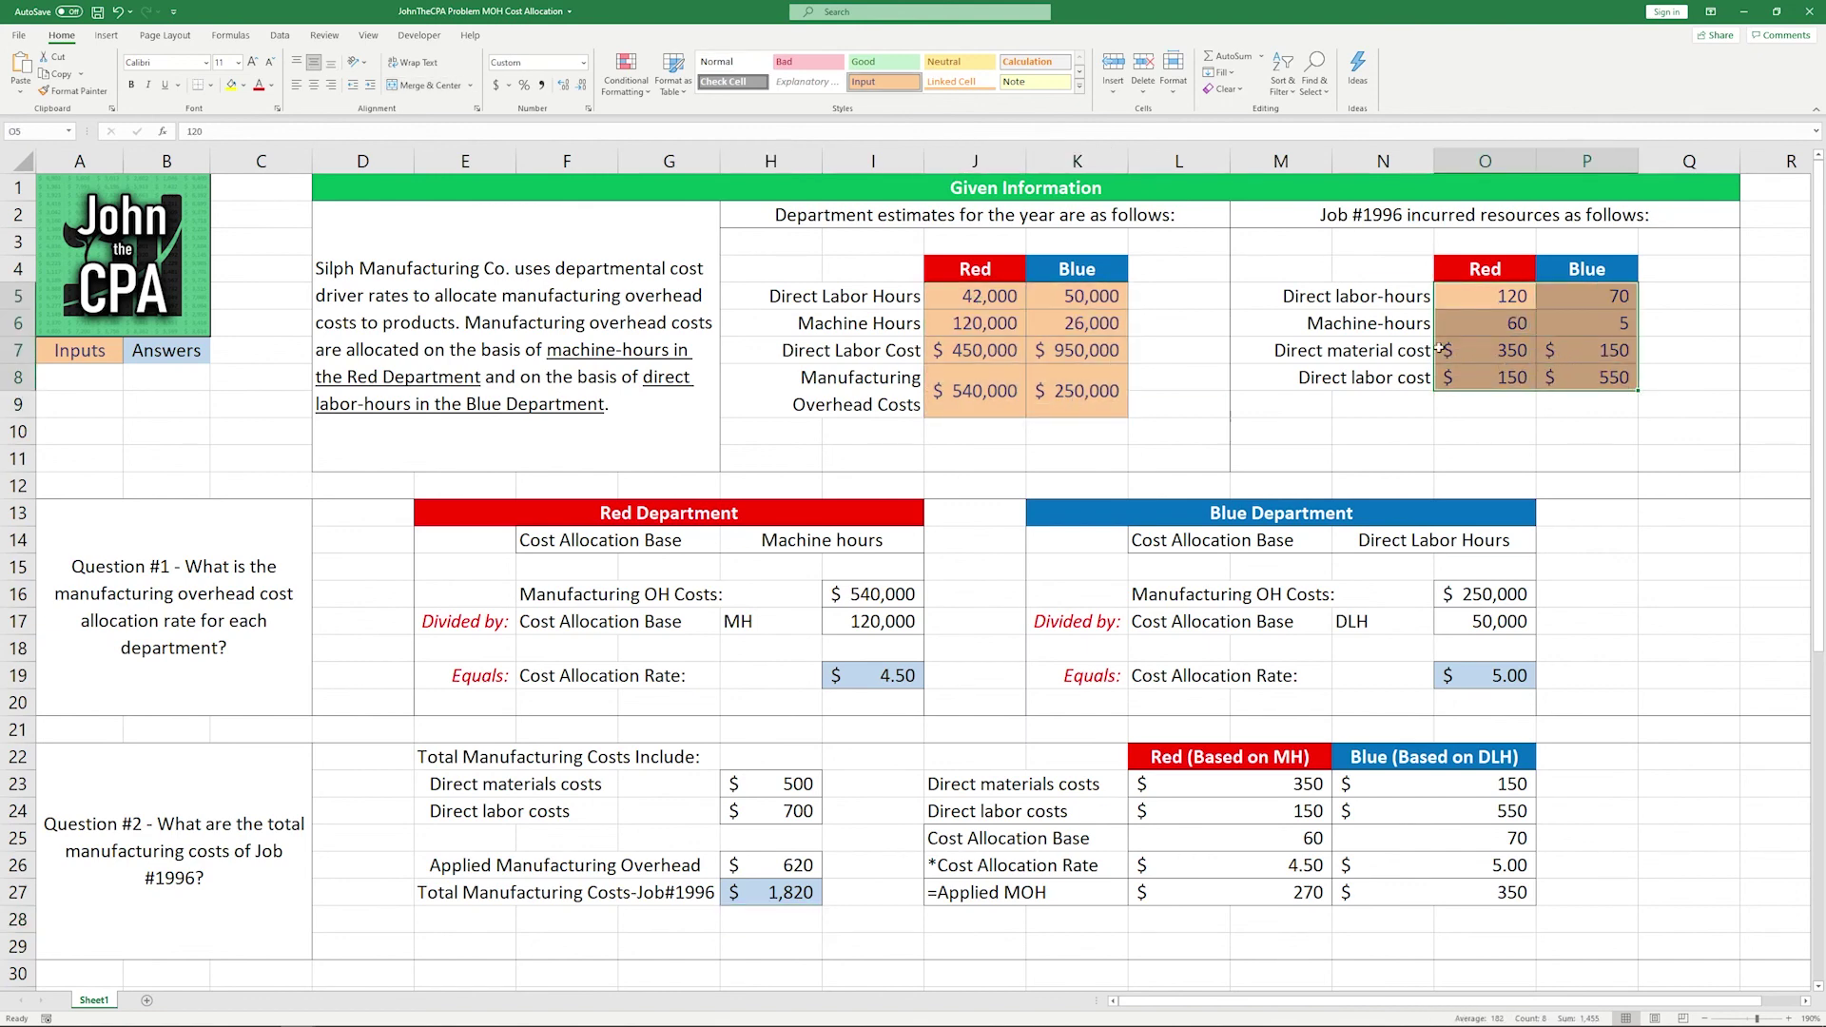
click(1381, 309)
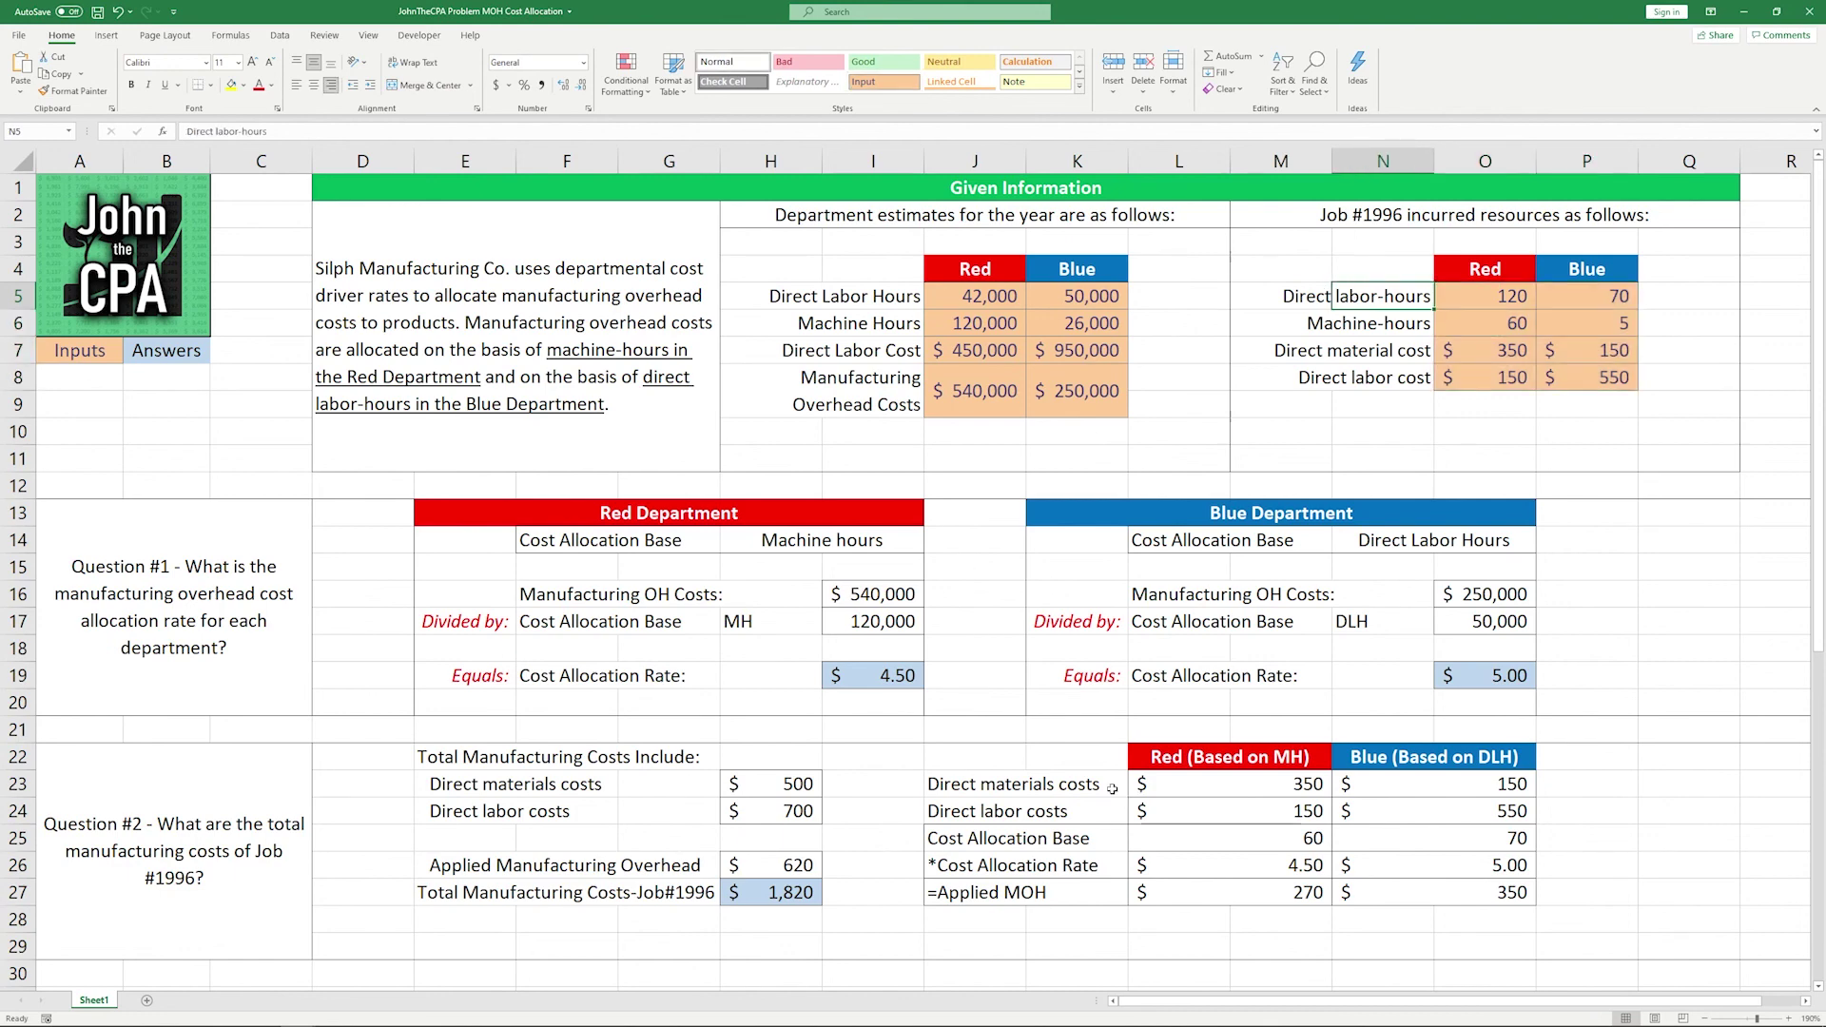